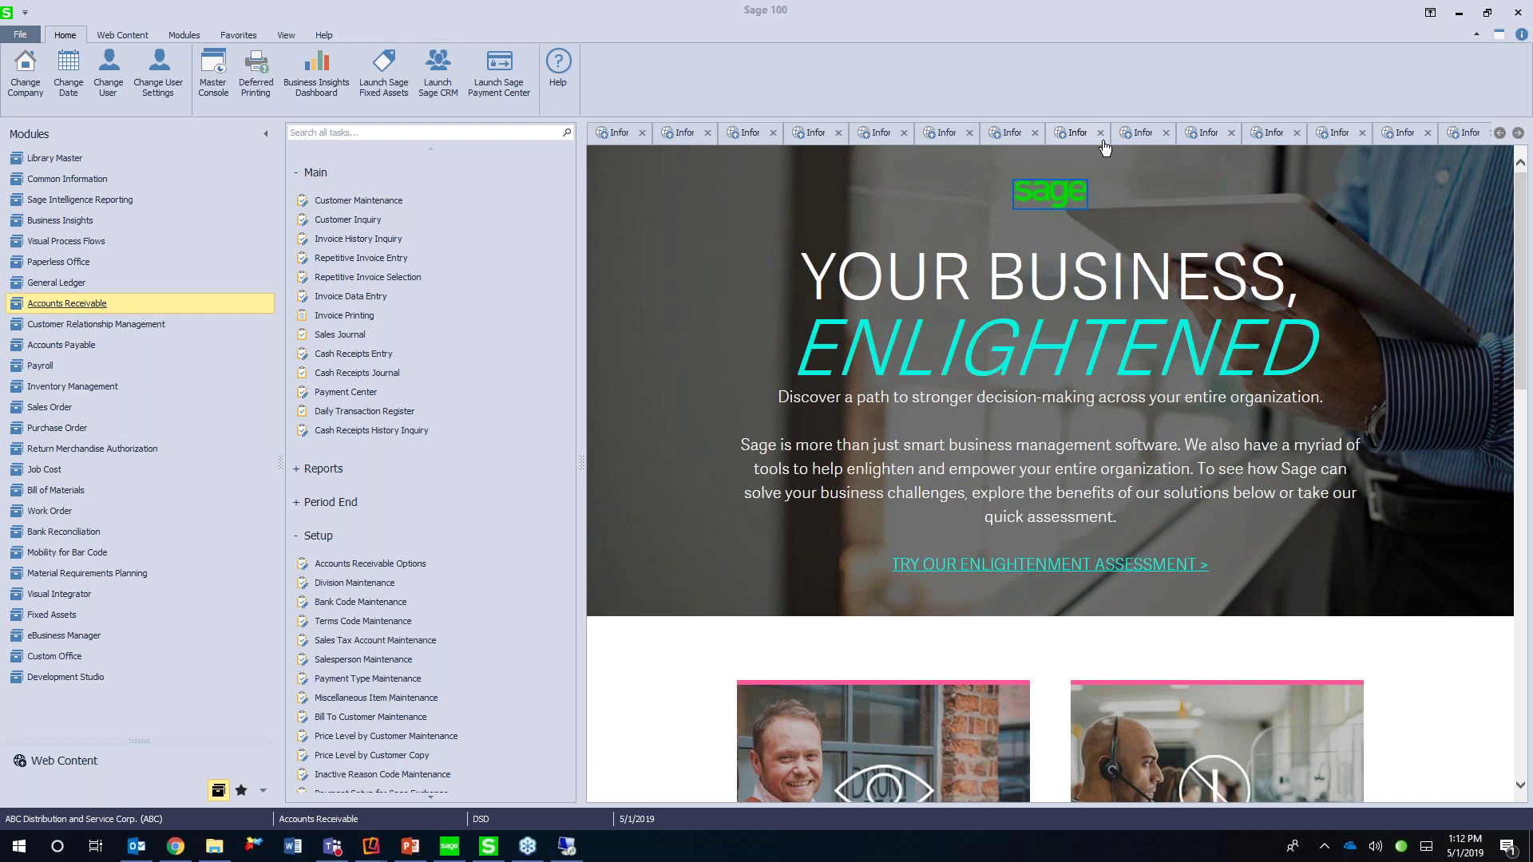
Open Customer Maintenance from Accounts Receivable > Main for company ABC
left_click(357, 206)
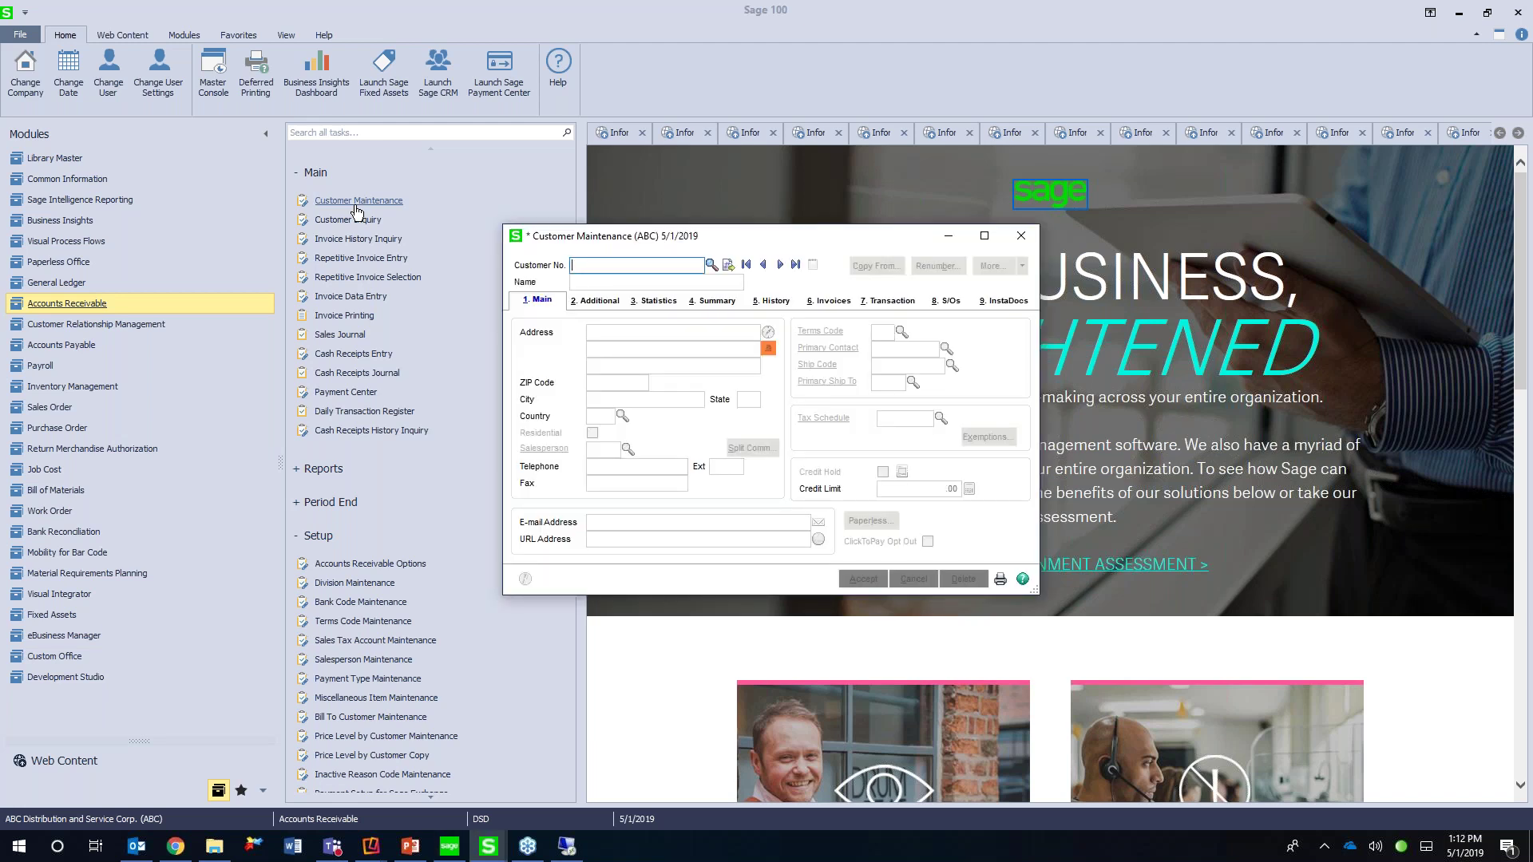
left_click(780, 269)
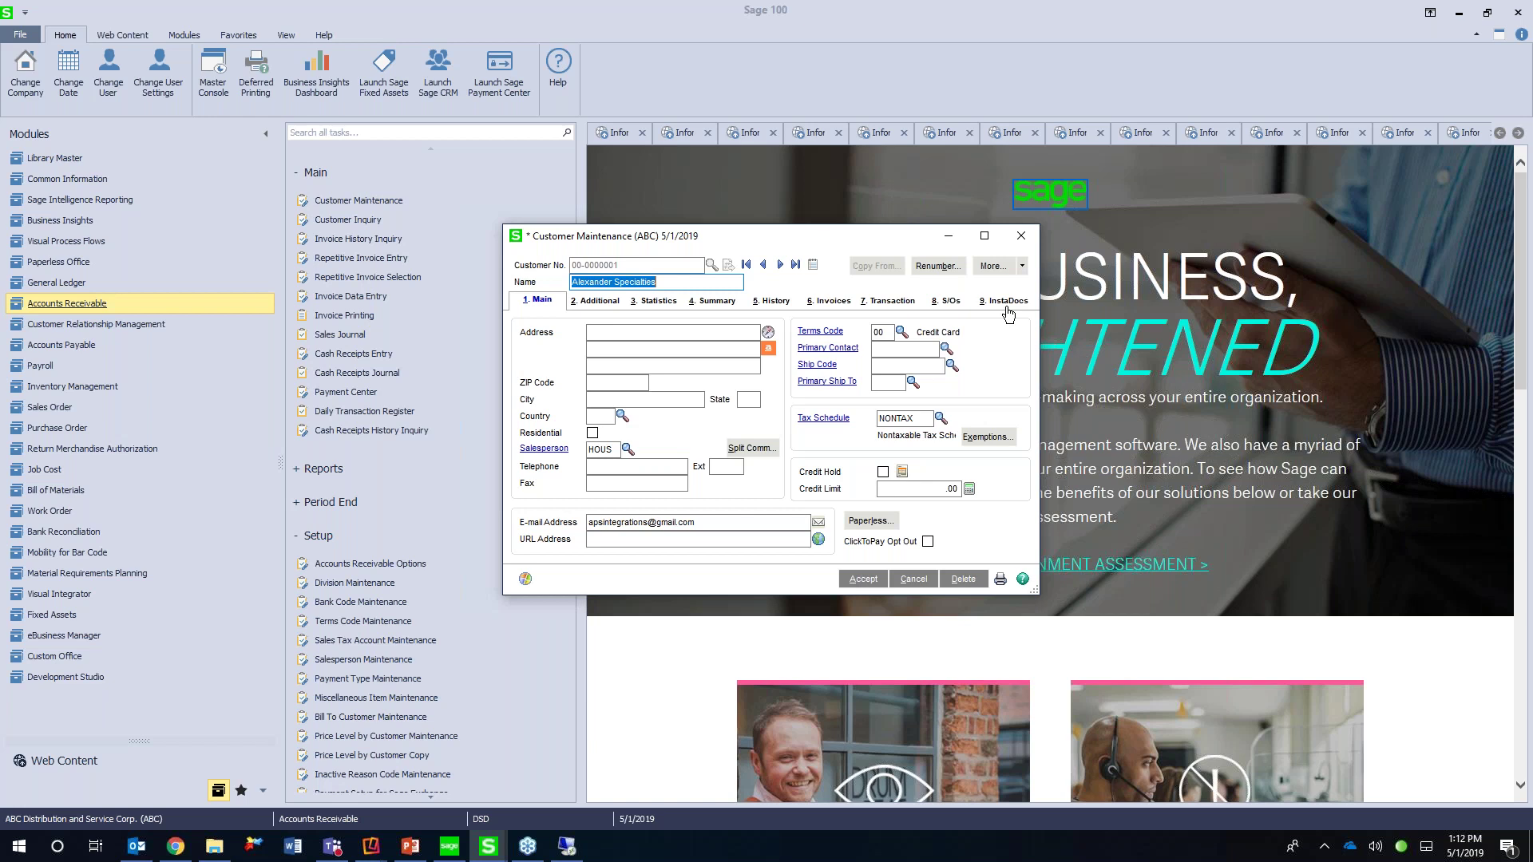
Show the InstaDocs tab listing 0000199.PDF and 0446688.PDF for Alexander Specialties
left_click(1008, 302)
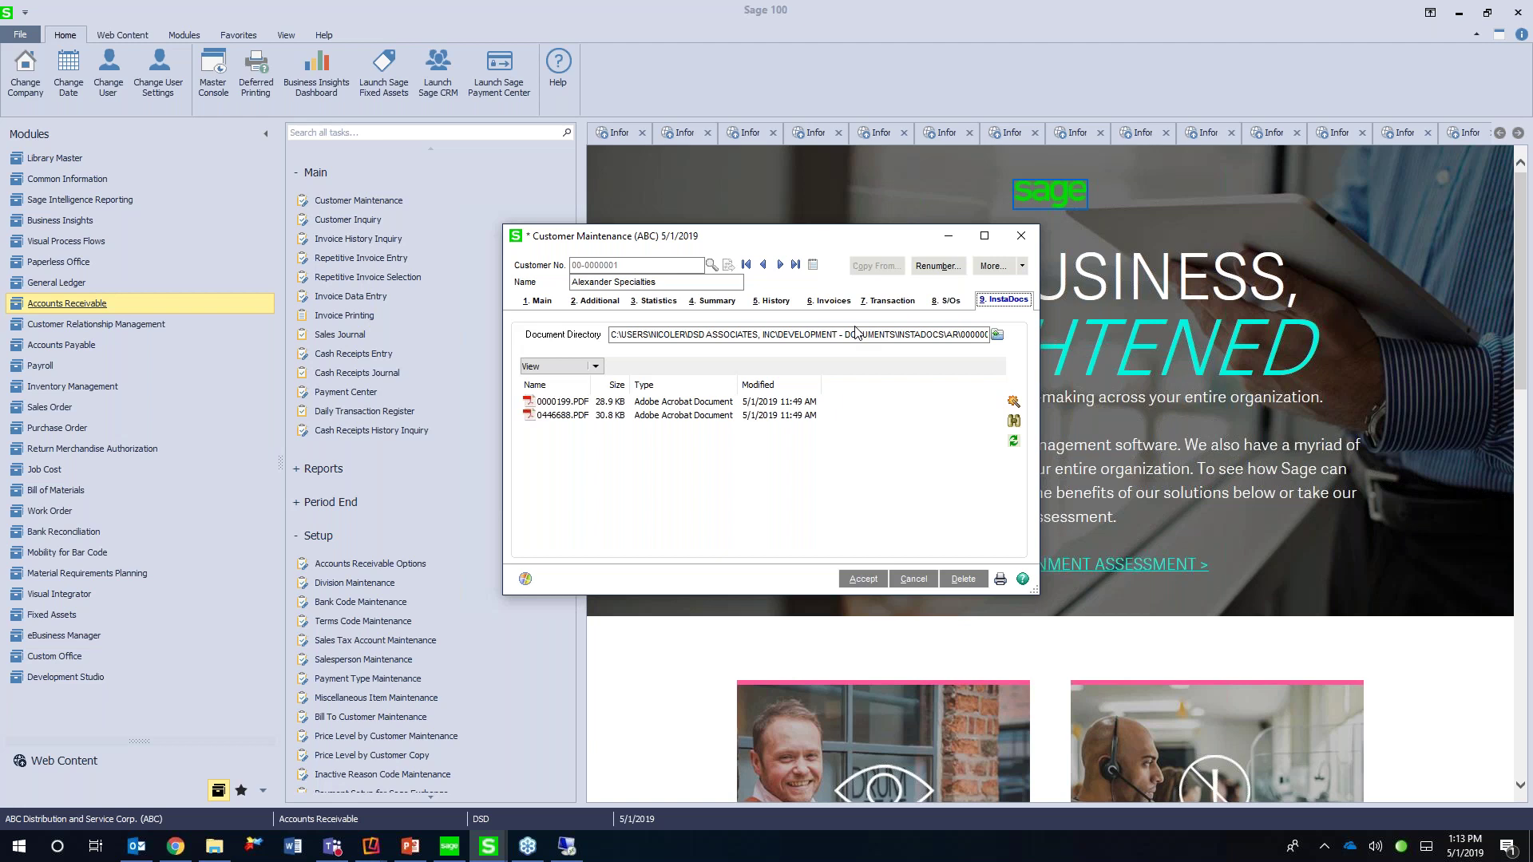
Clear the windows off the desktop and drag Report1CUSTOM.rpt and BR02600.pdf into the InstaDocs list
left_click(1460, 16)
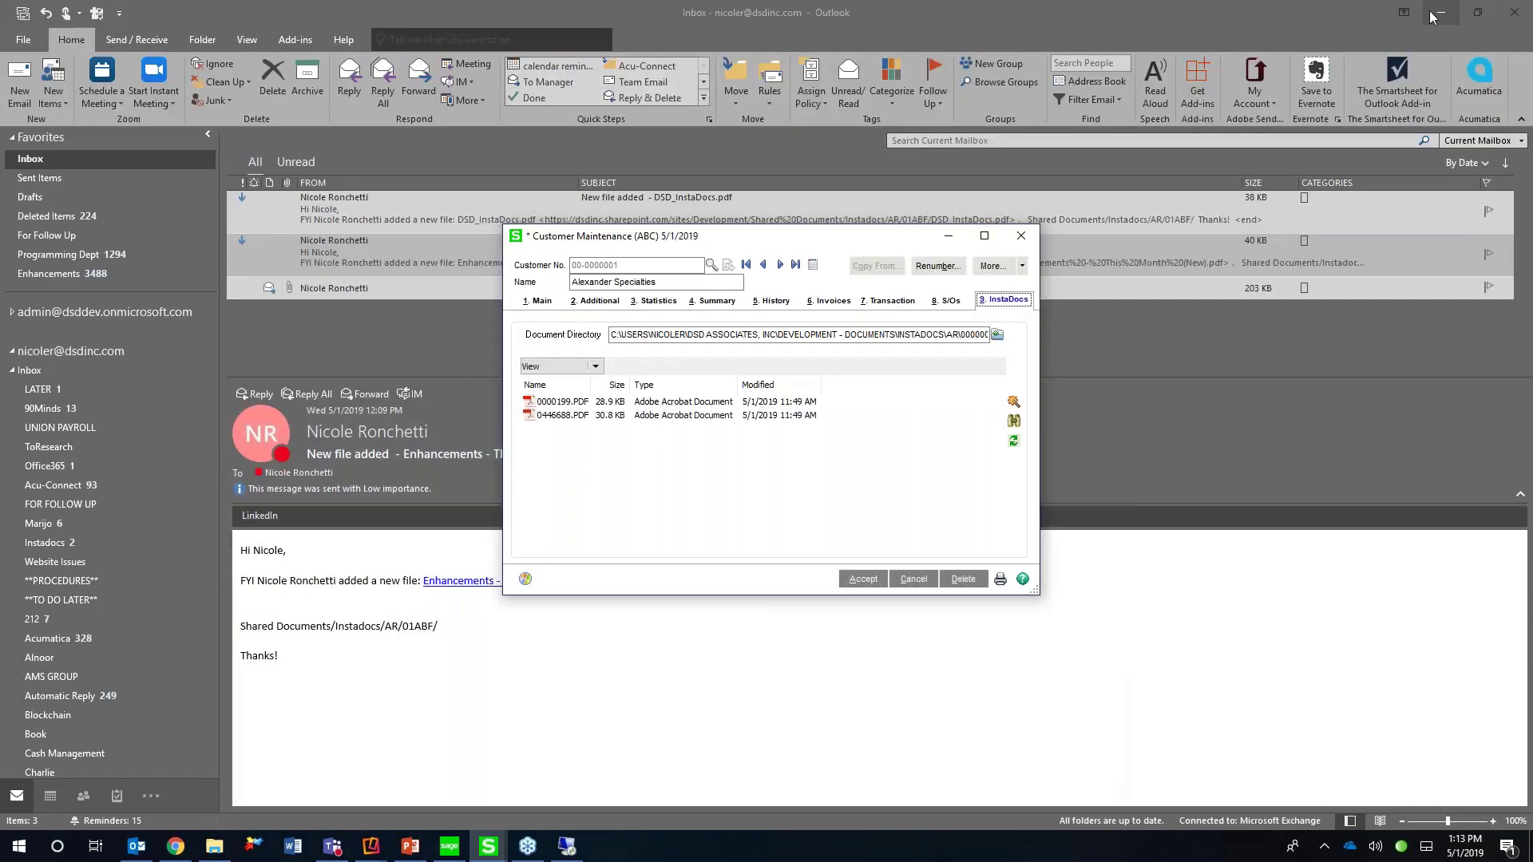
left_click(1434, 18)
left_click(1434, 17)
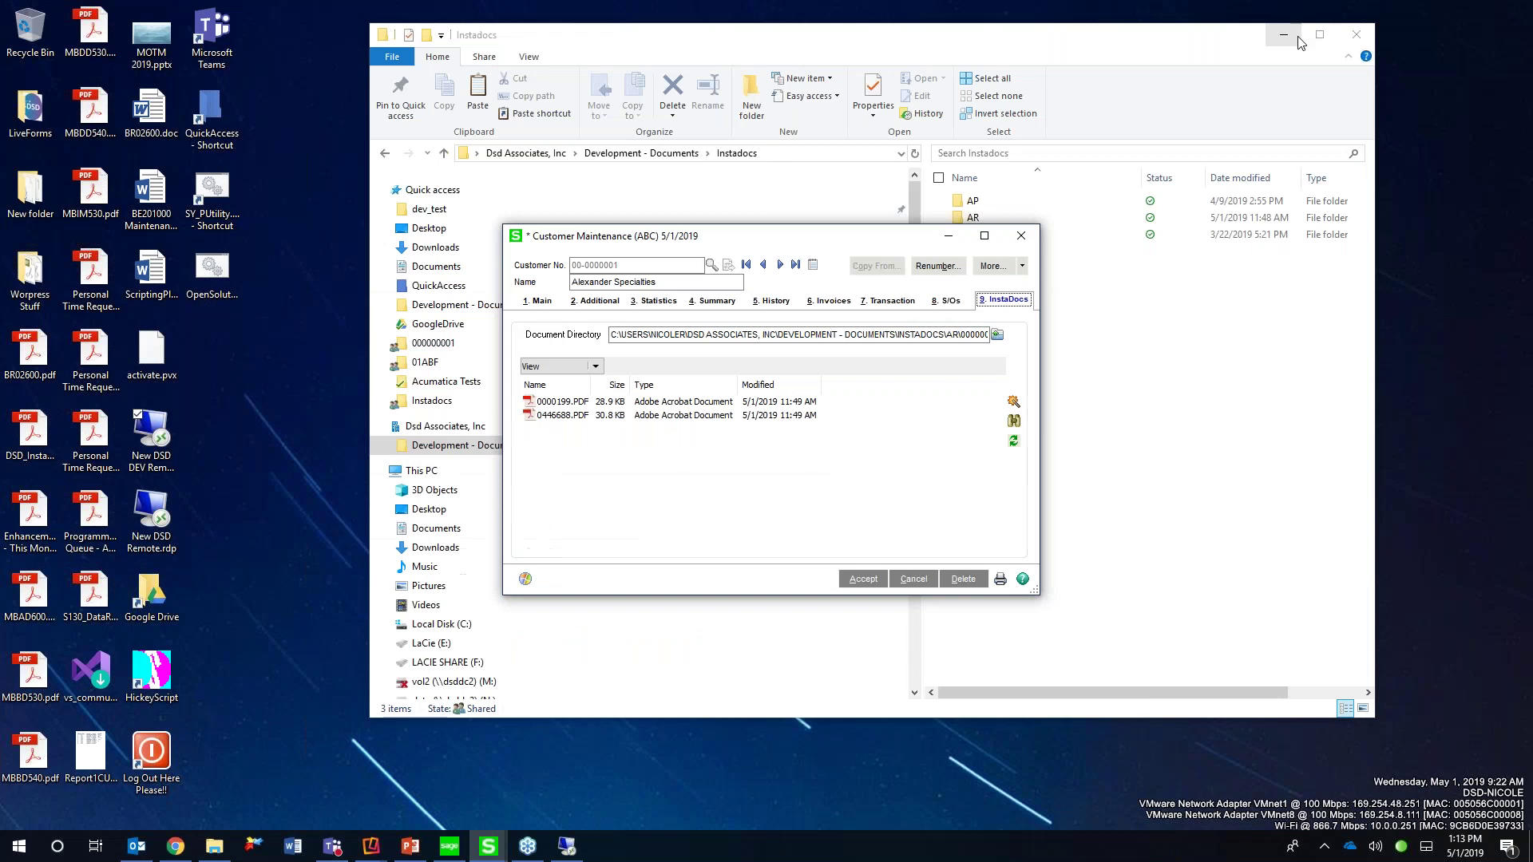
left_click(1303, 28)
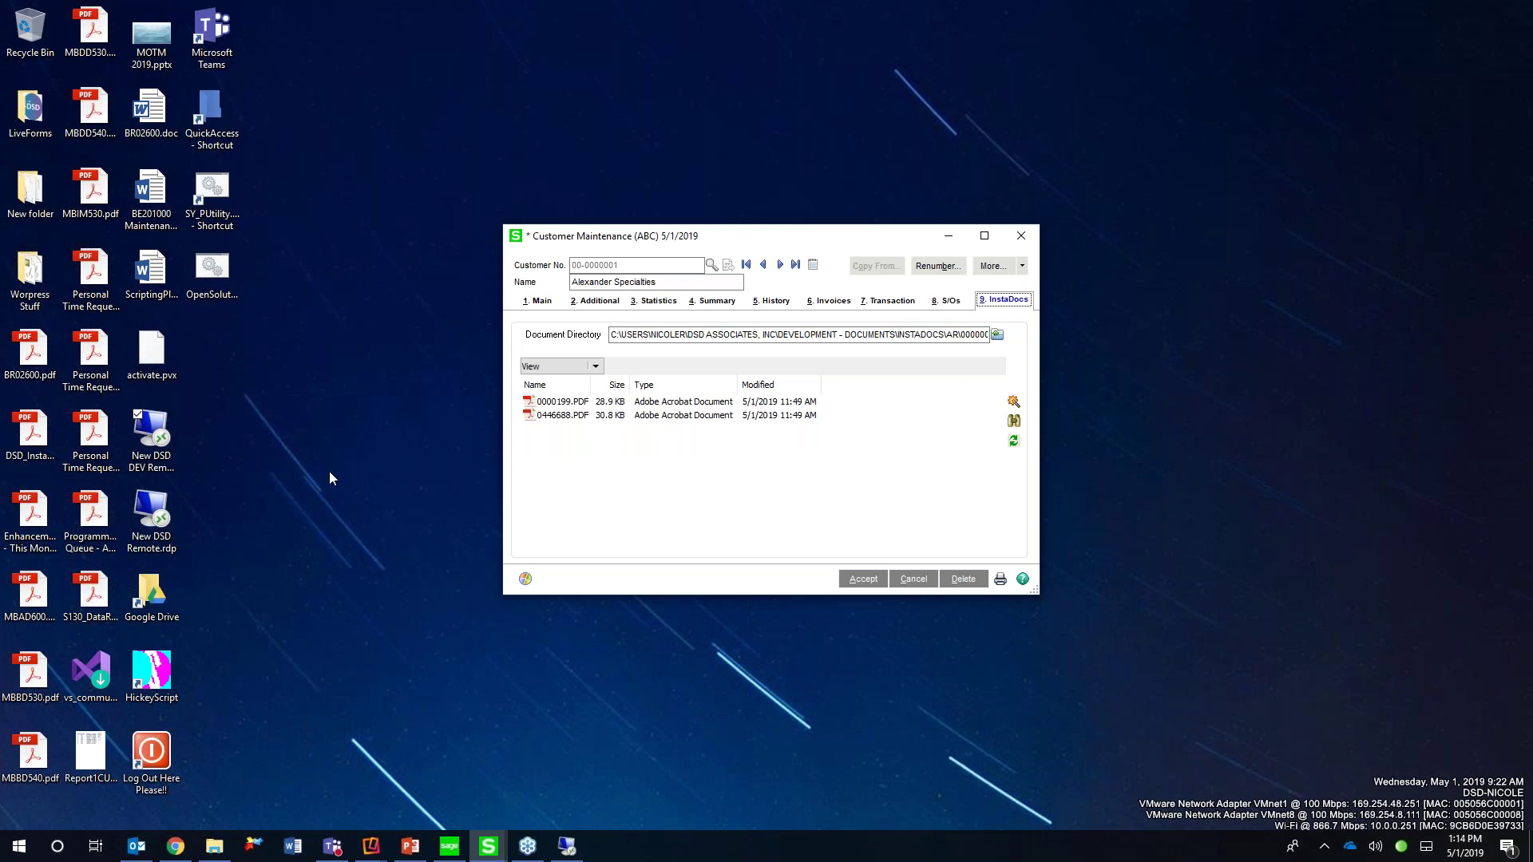
left_click(35, 351)
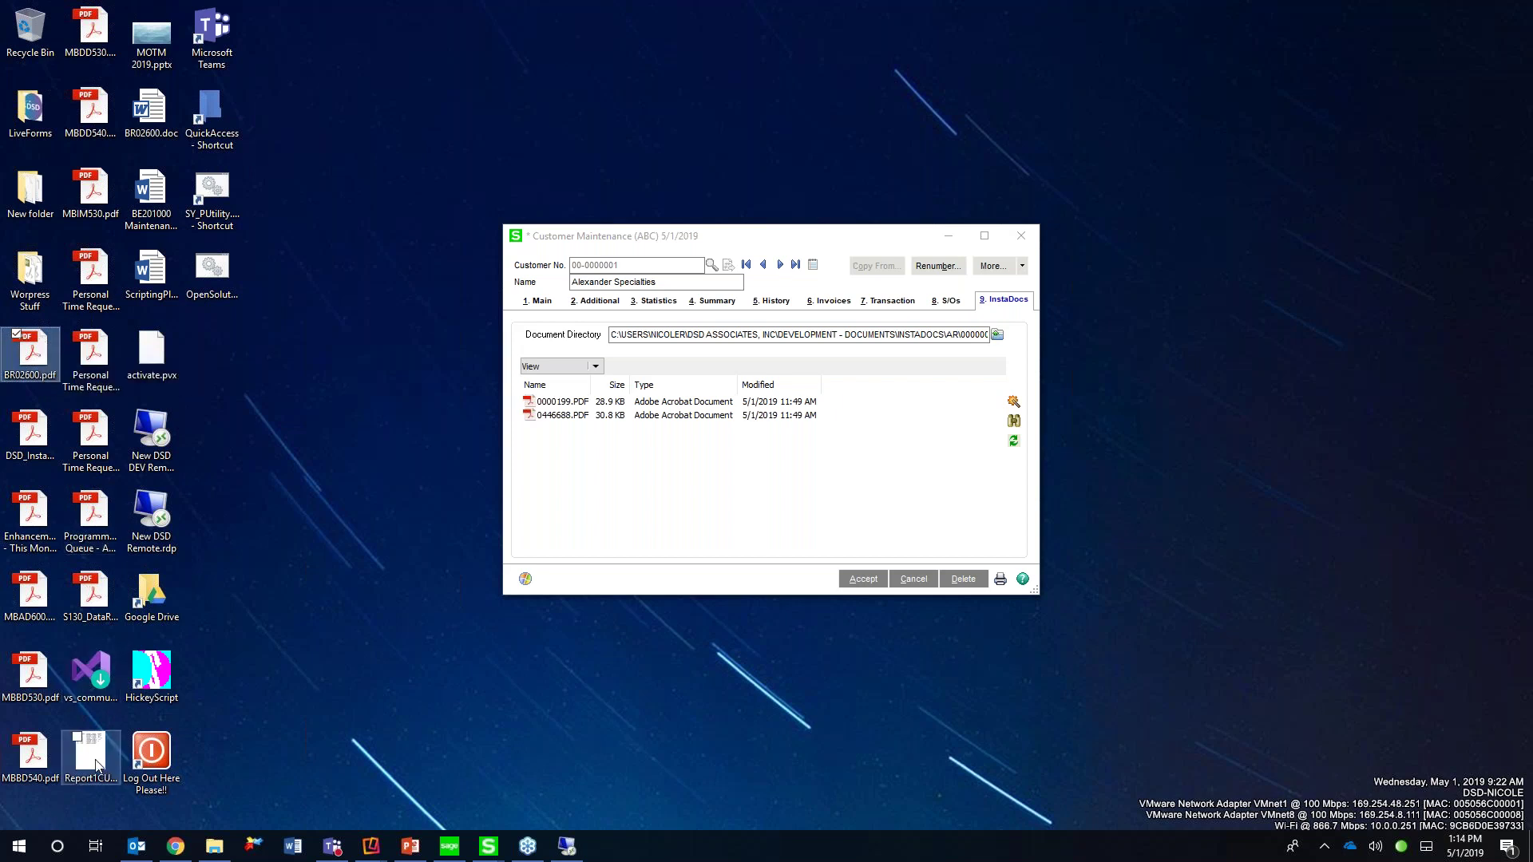
left_click_drag(90, 758, 638, 498)
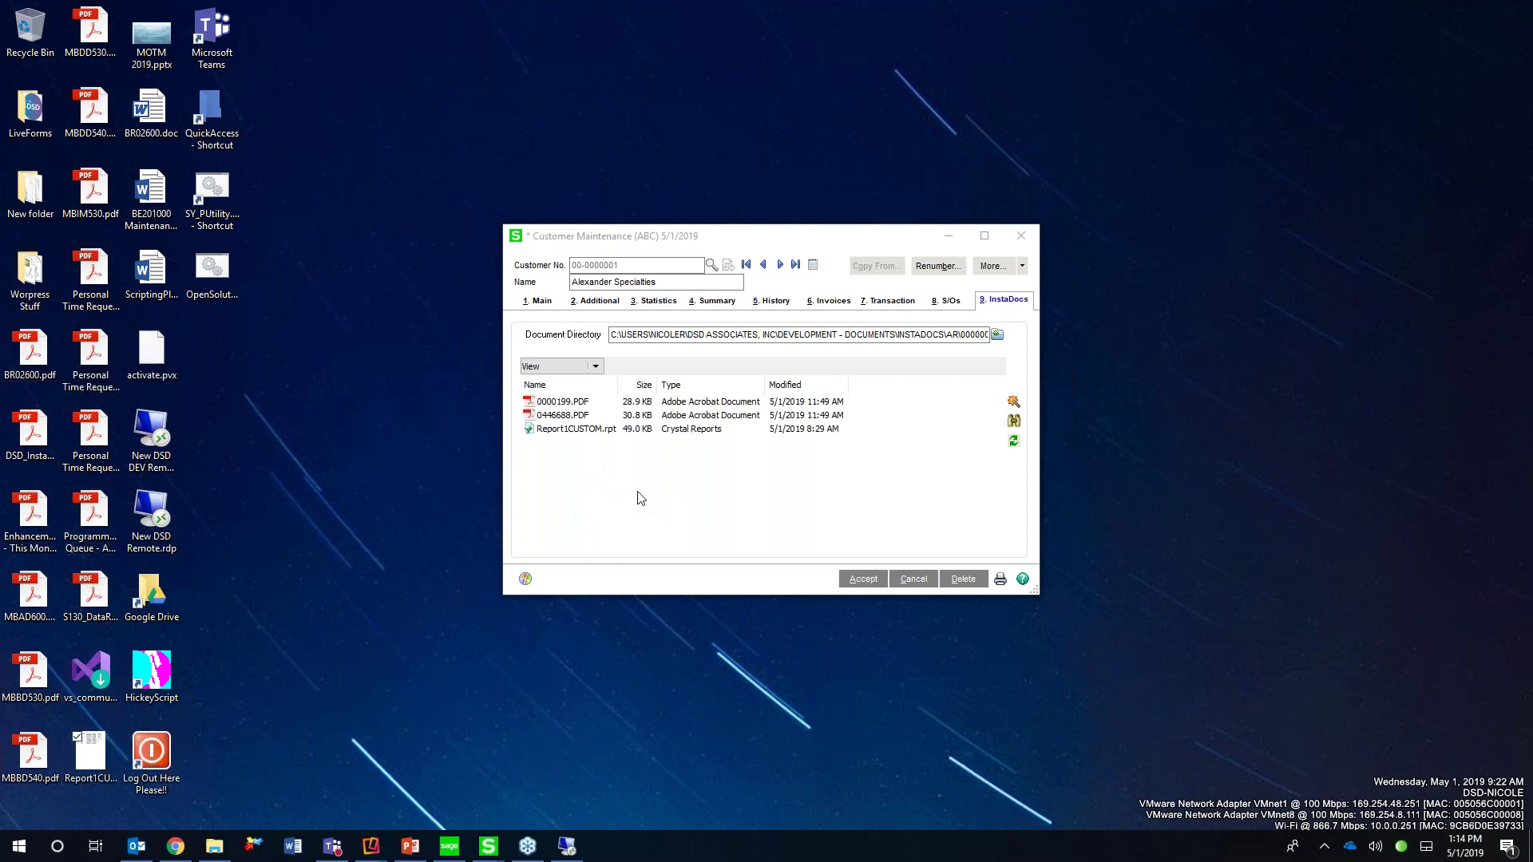
left_click_drag(34, 367, 610, 519)
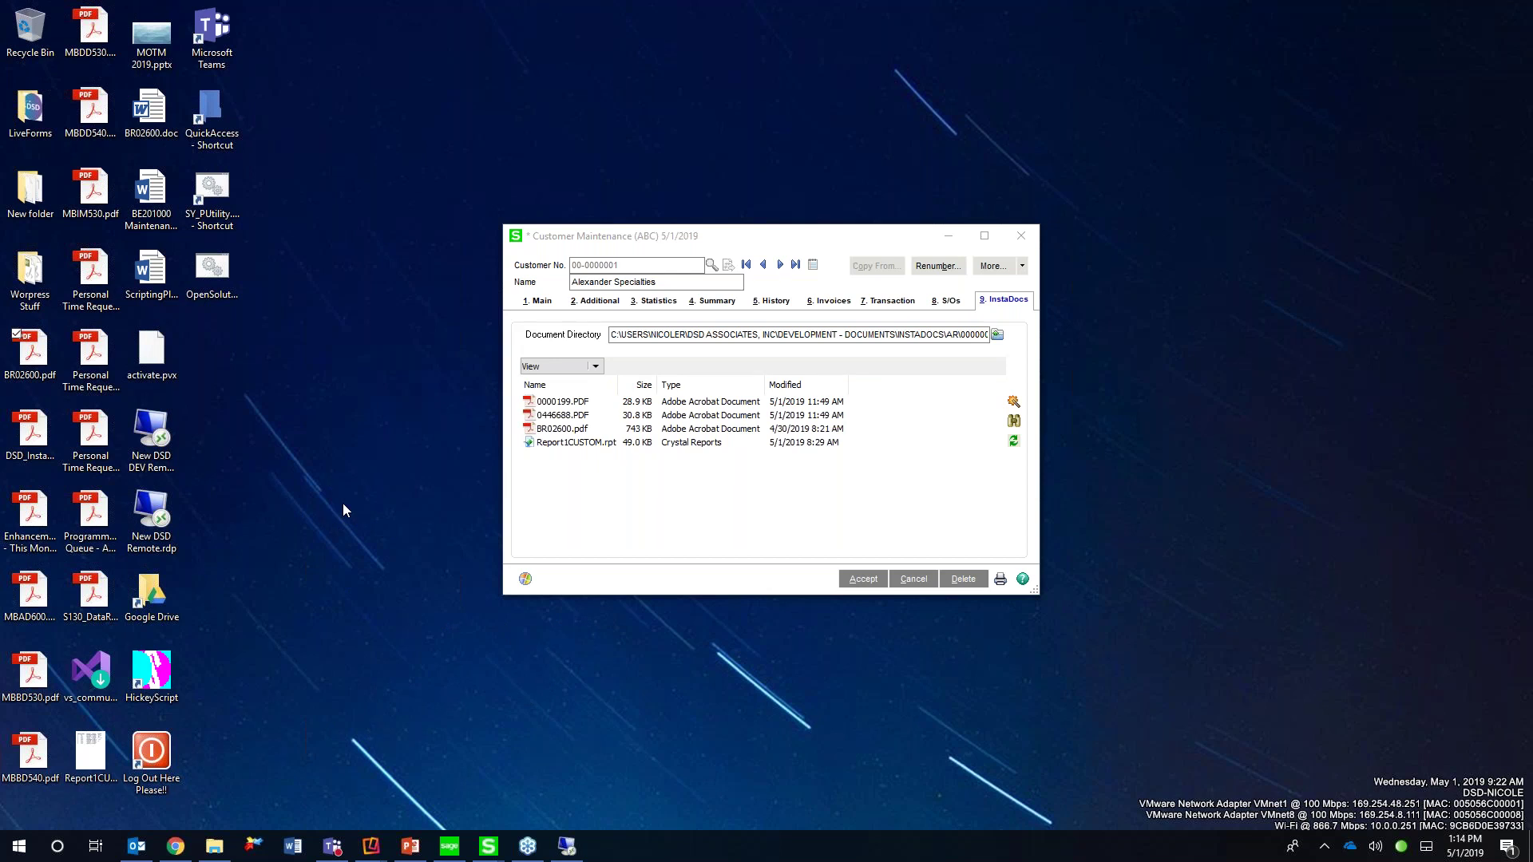
left_click(809, 268)
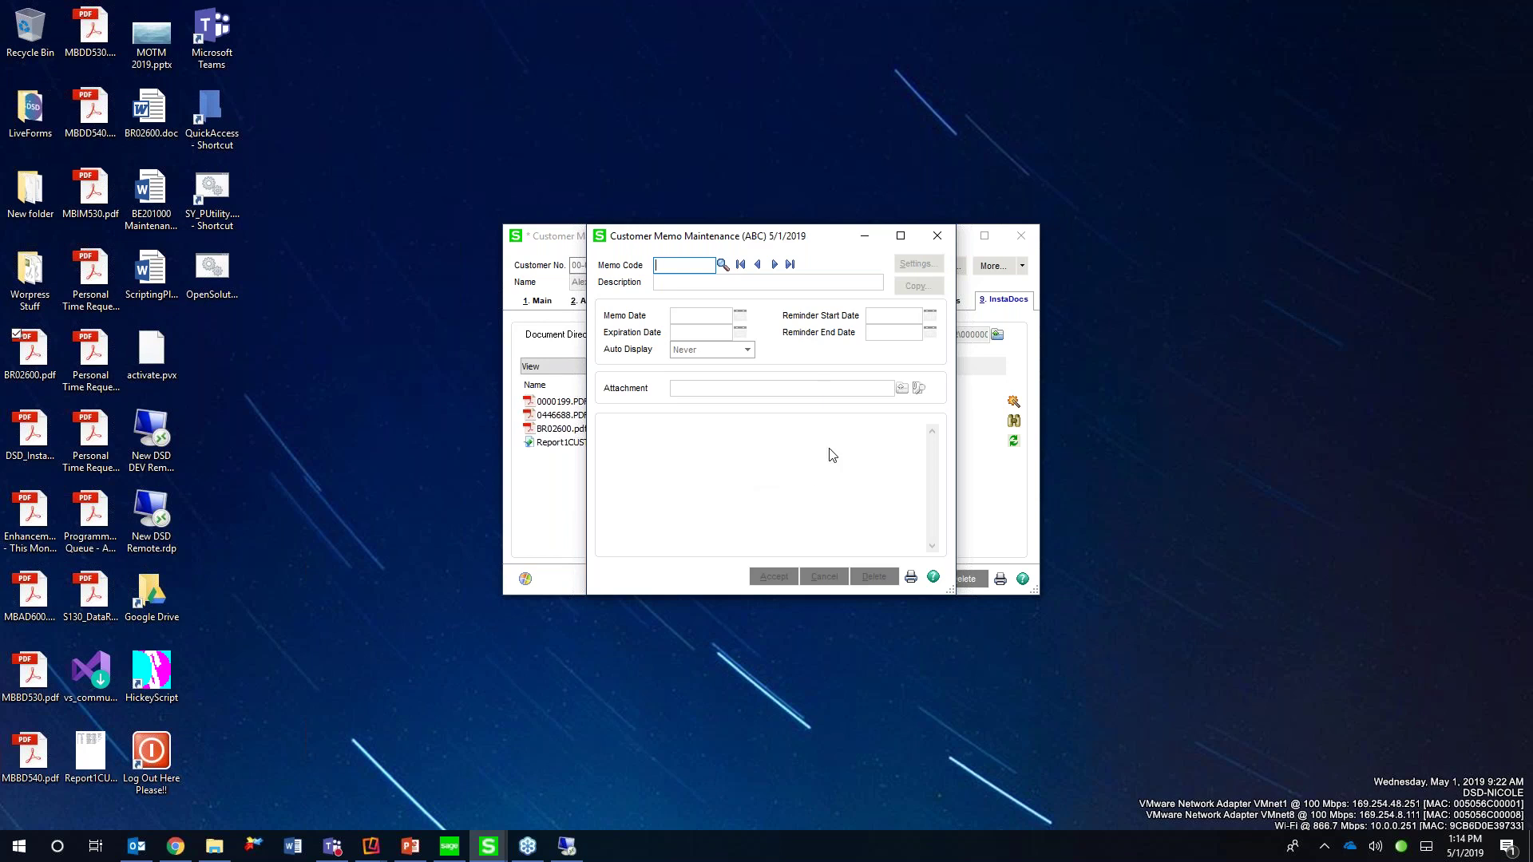
left_click(937, 237)
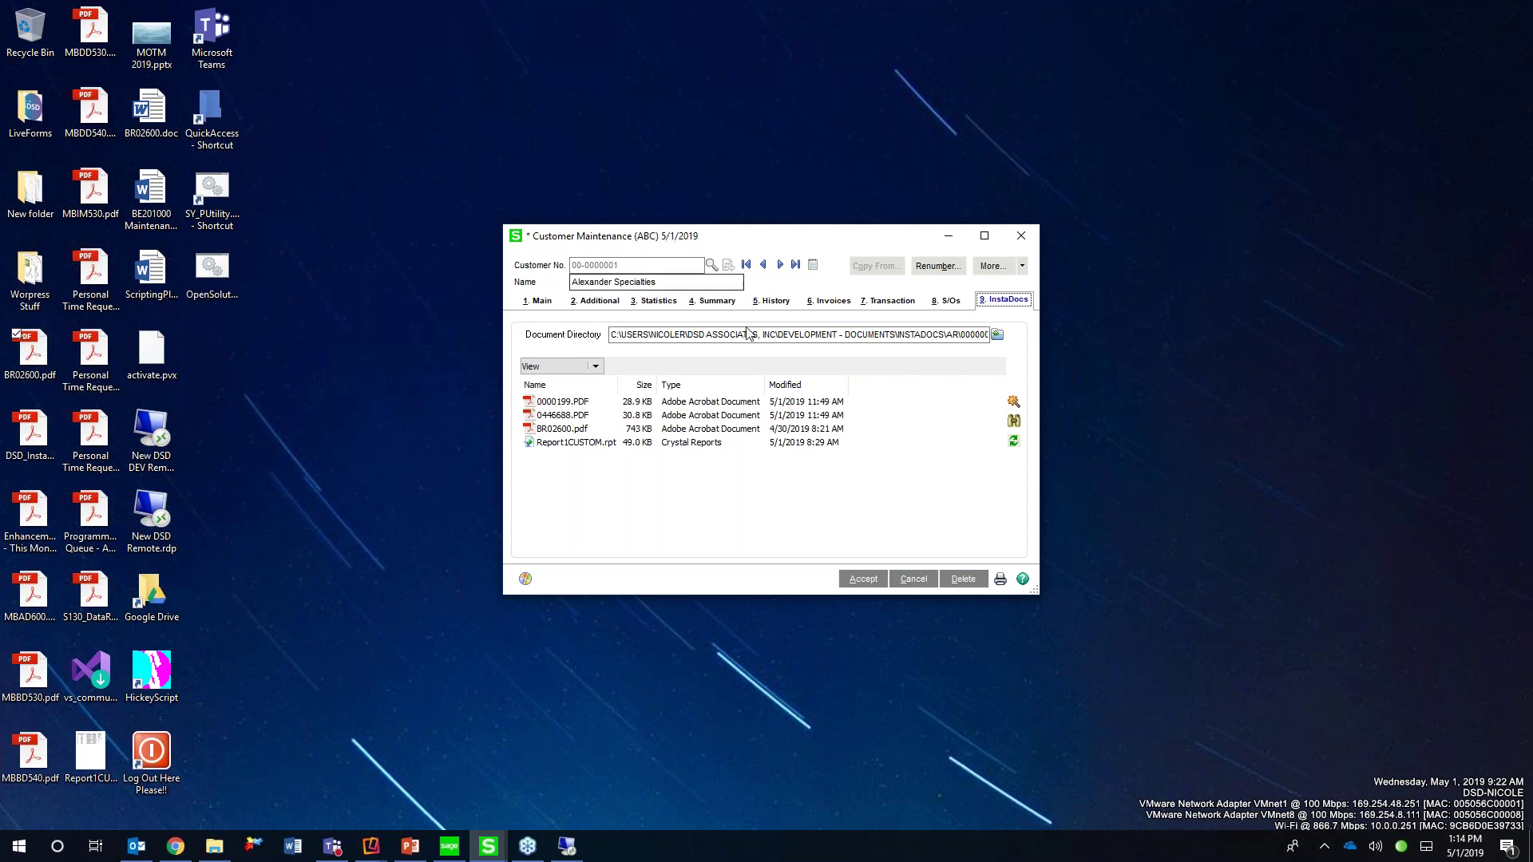
View the customer's invoices, then bring Customer Maintenance back to its InstaDocs tab
left_click(831, 301)
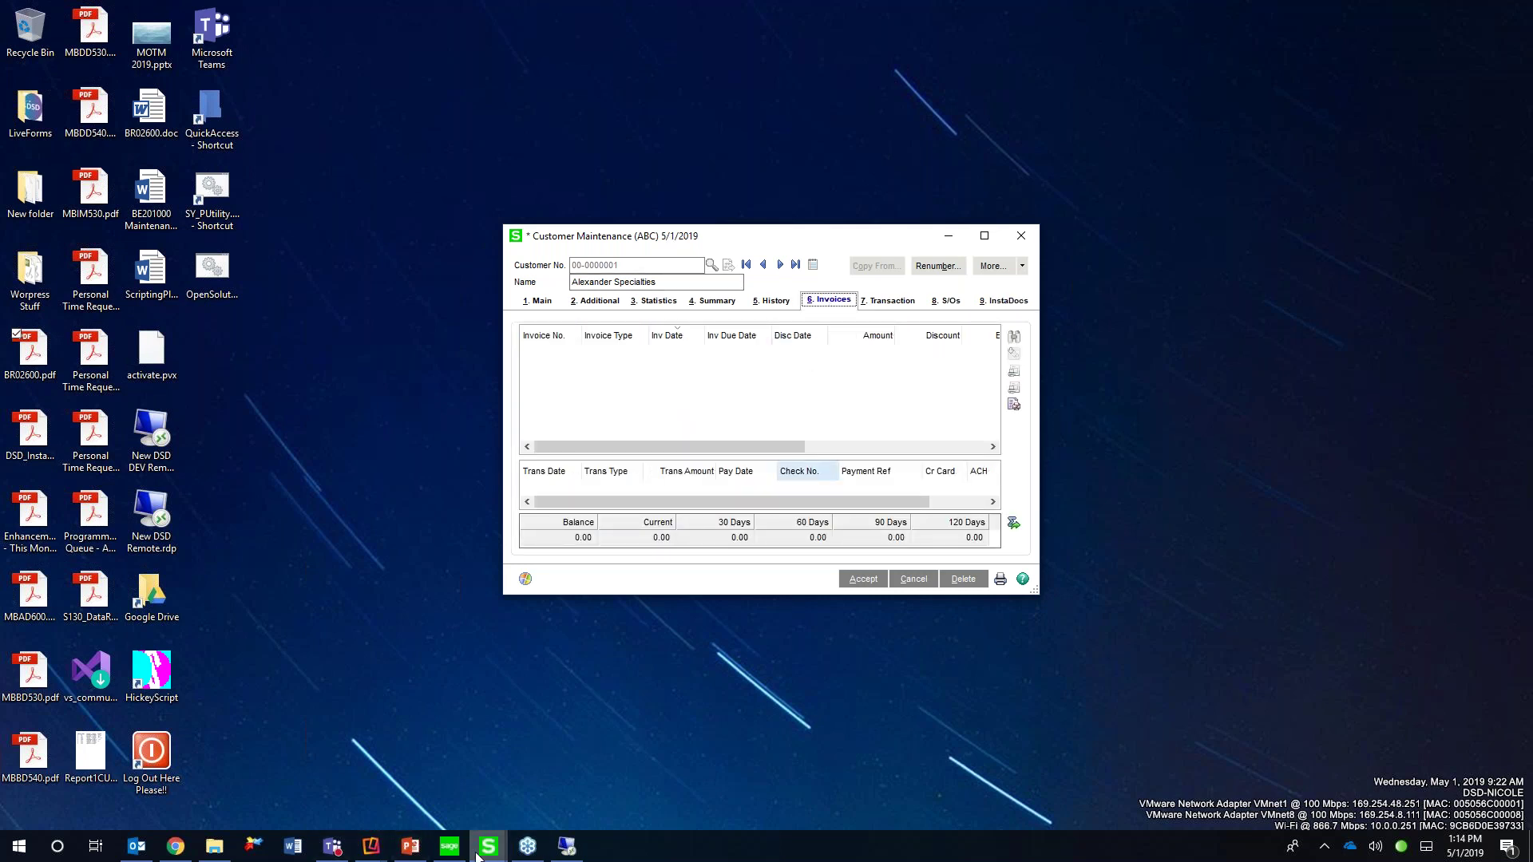
left_click(449, 847)
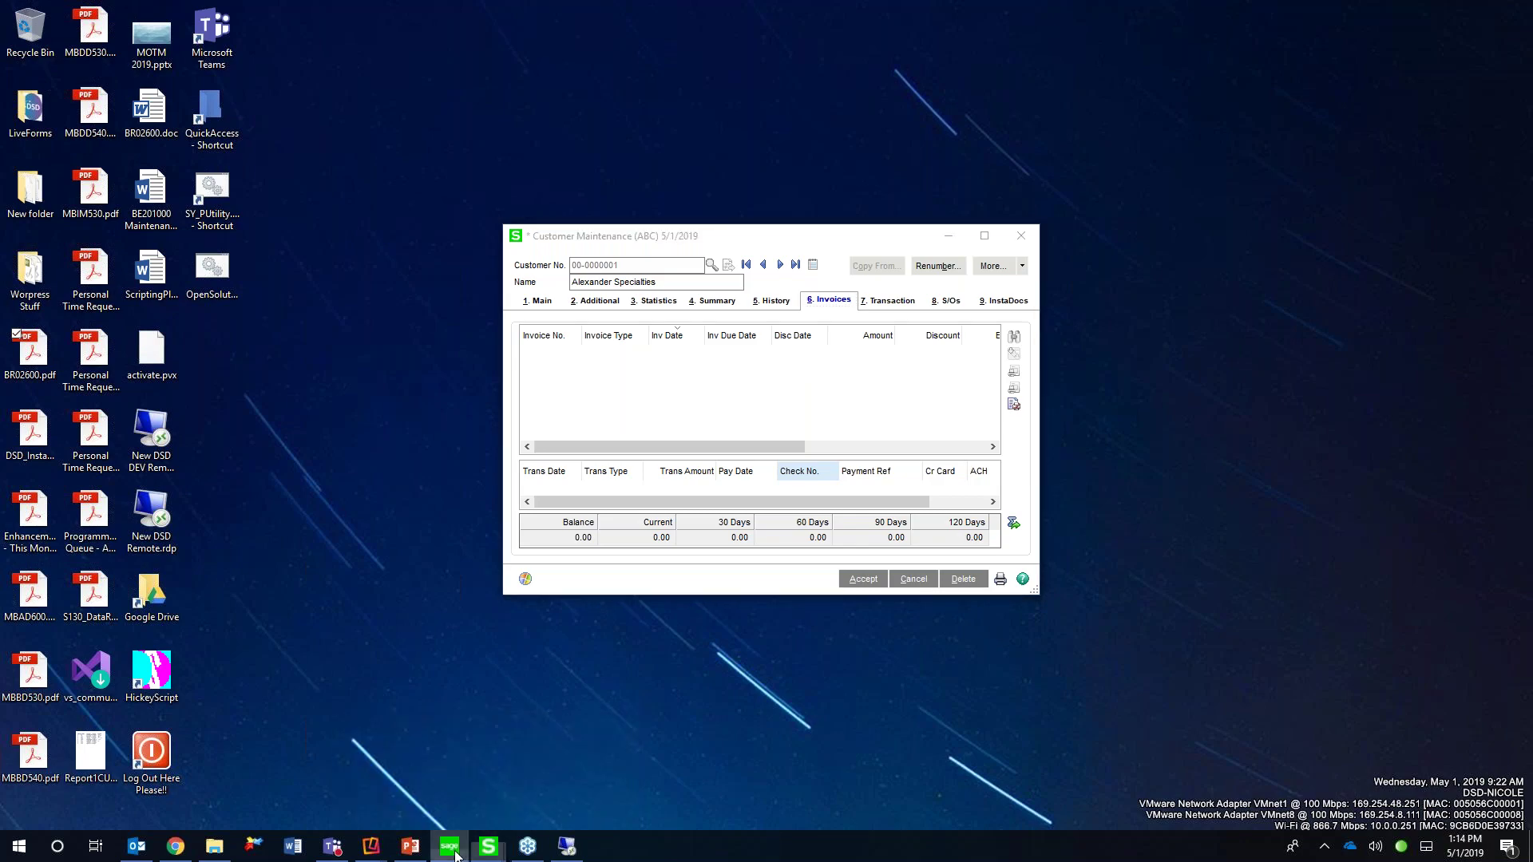
left_click(93, 407)
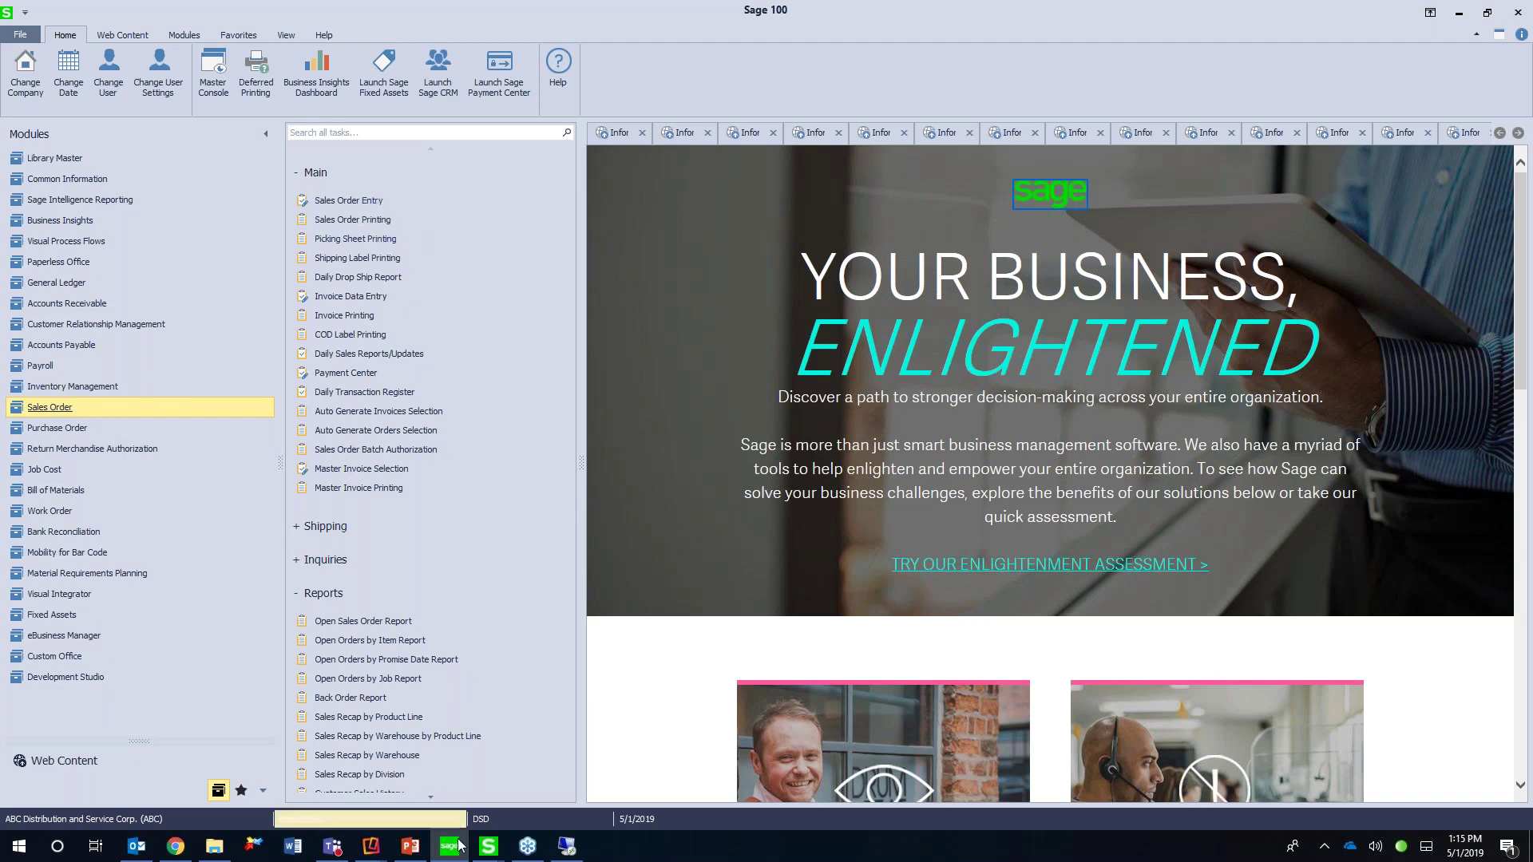
left_click(488, 846)
left_click(562, 765)
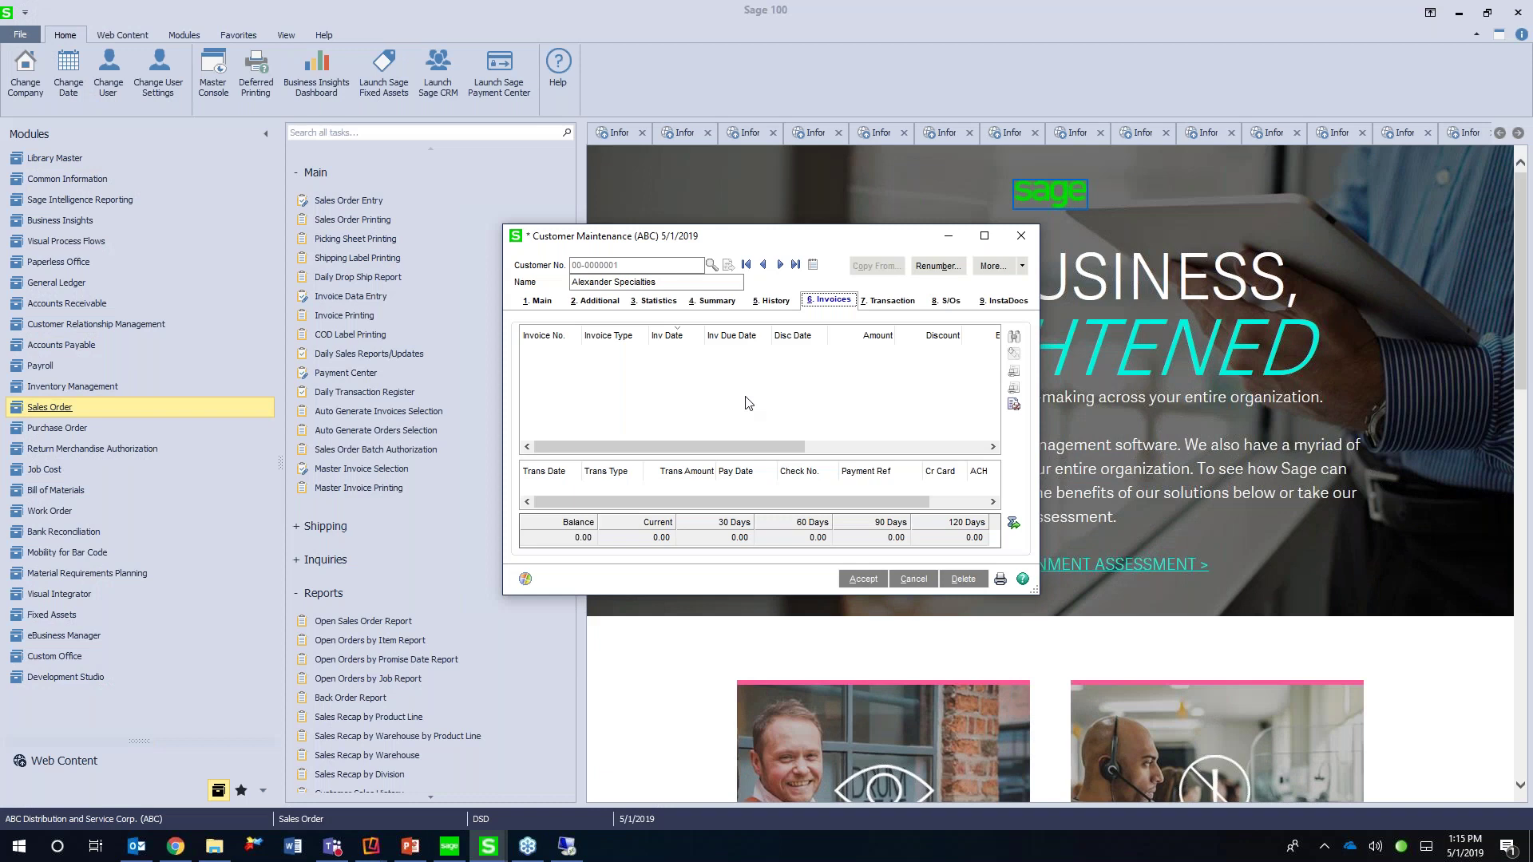
left_click(1021, 305)
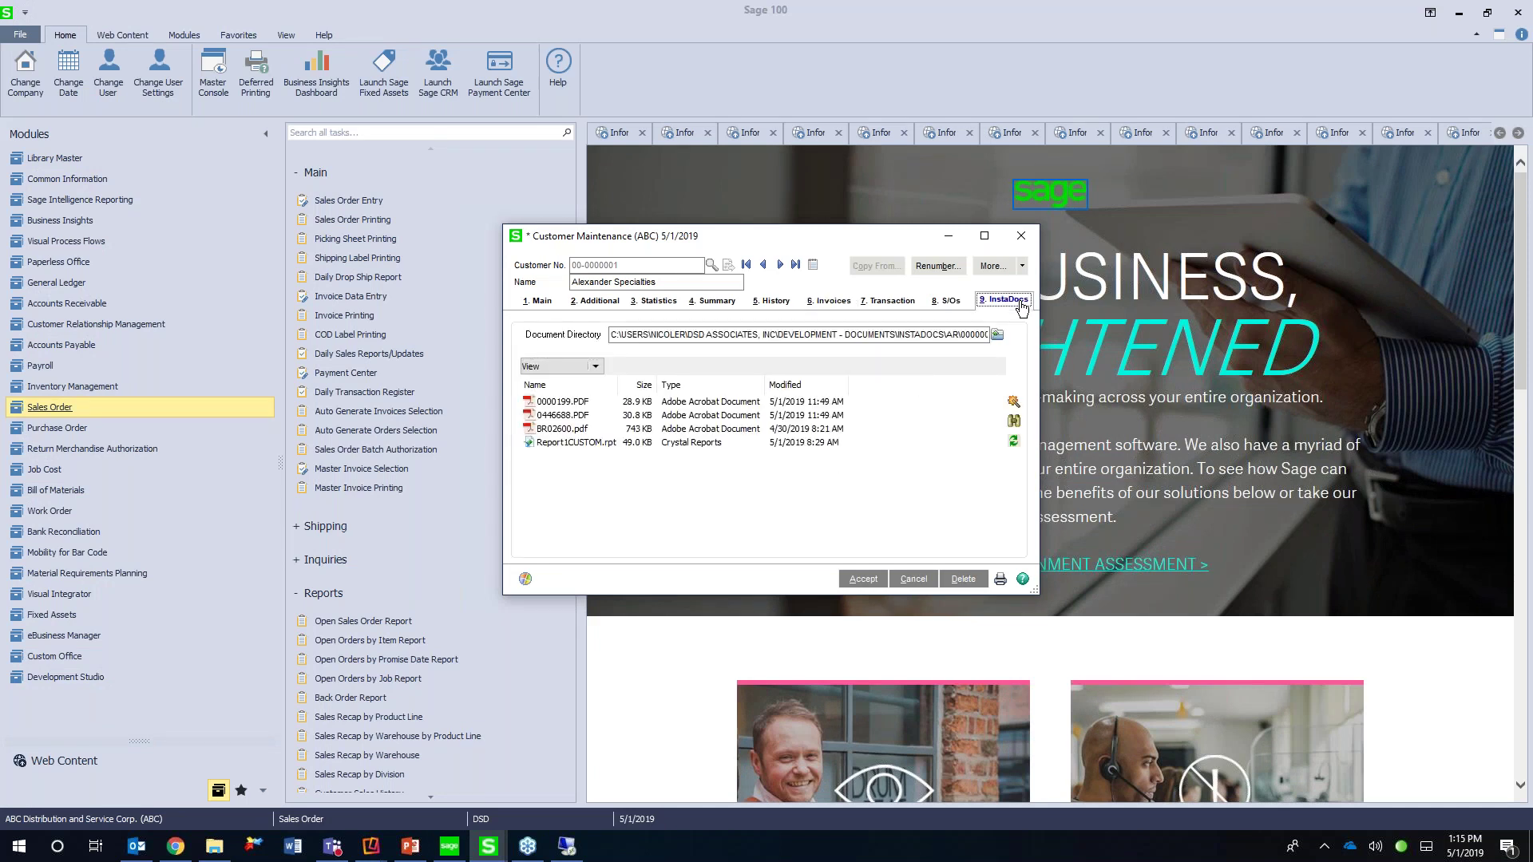
Move to American Business Futures and review invoices 0000122, 0000101 and 0100054
left_click(780, 264)
left_click(828, 301)
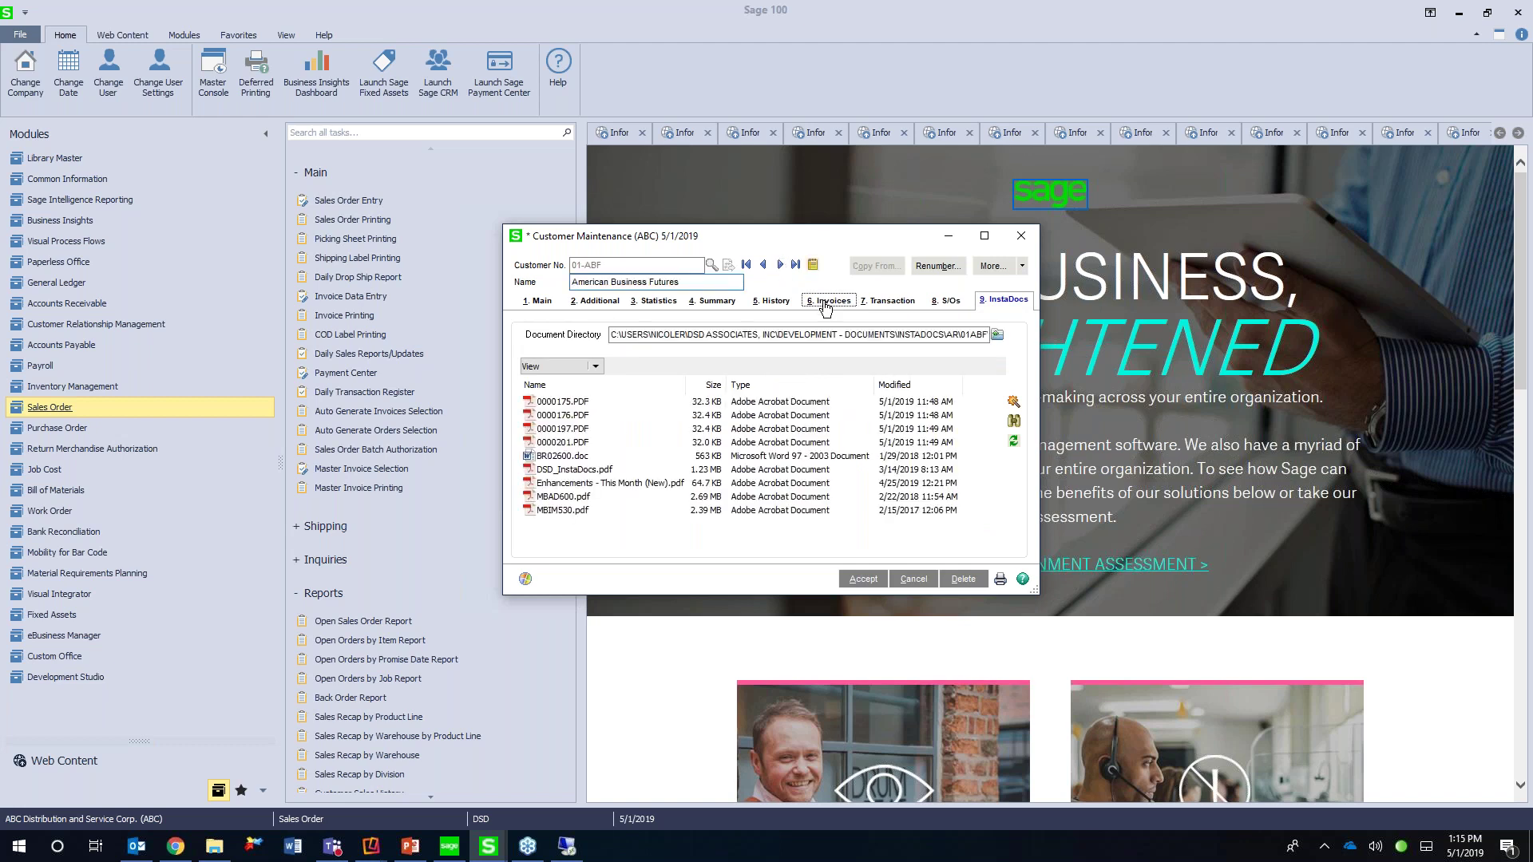
scroll(607, 434, "down", 5)
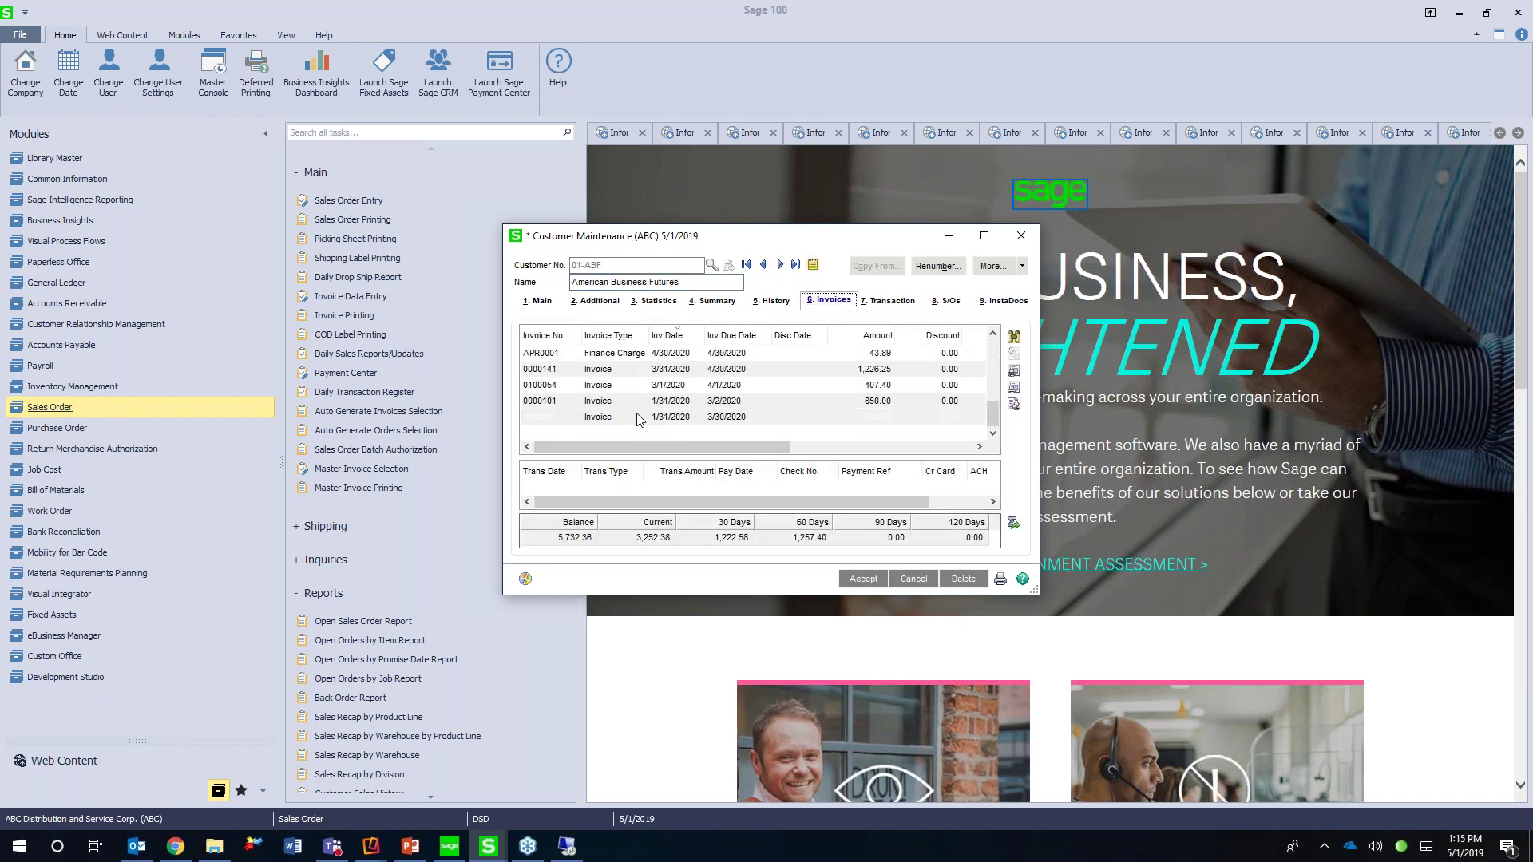
left_click(641, 419)
left_click(634, 401)
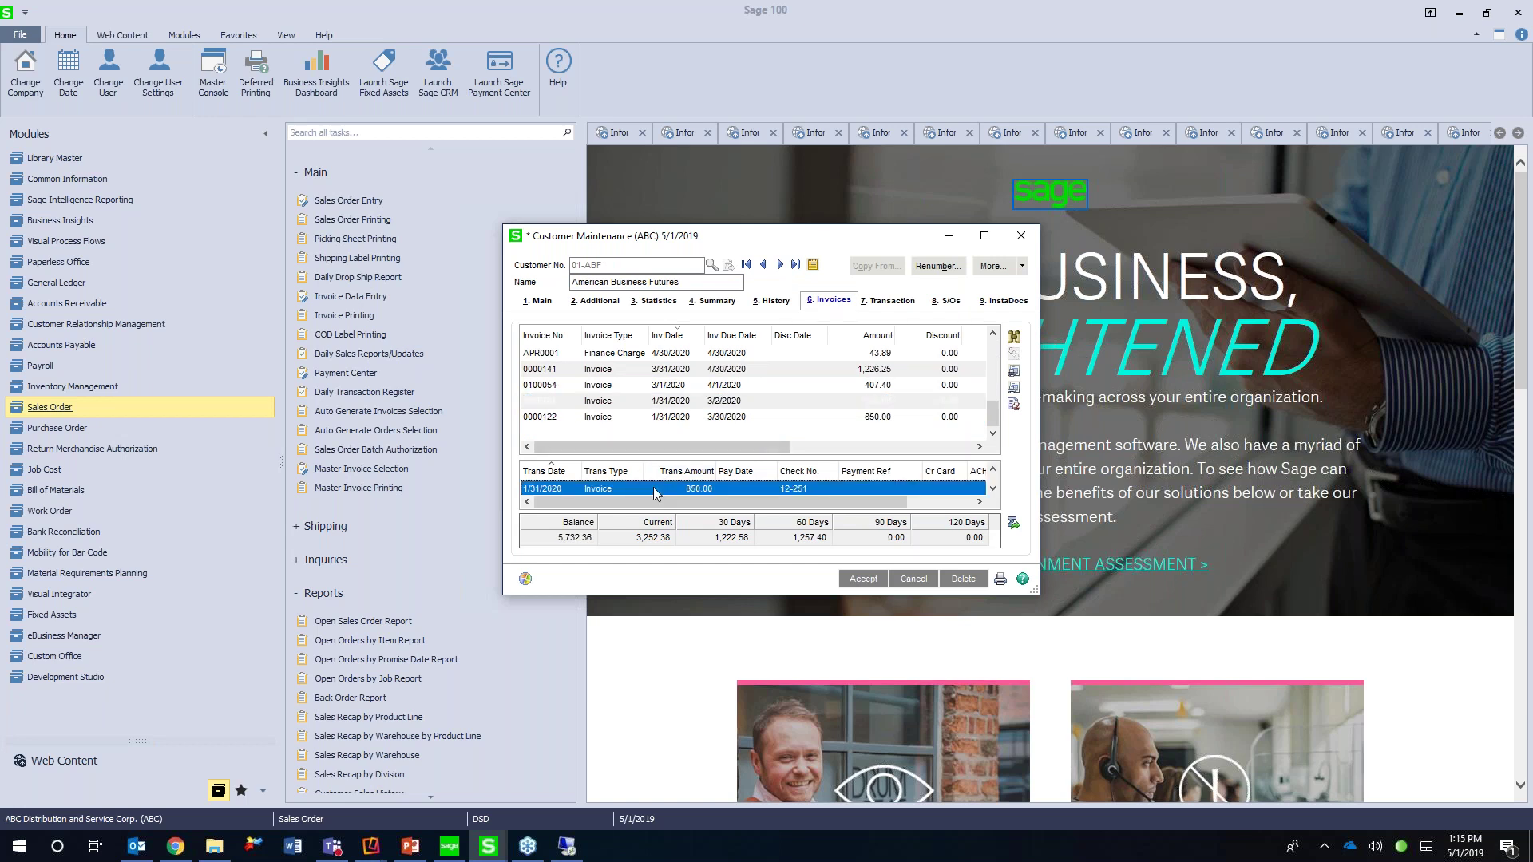
left_click(652, 386)
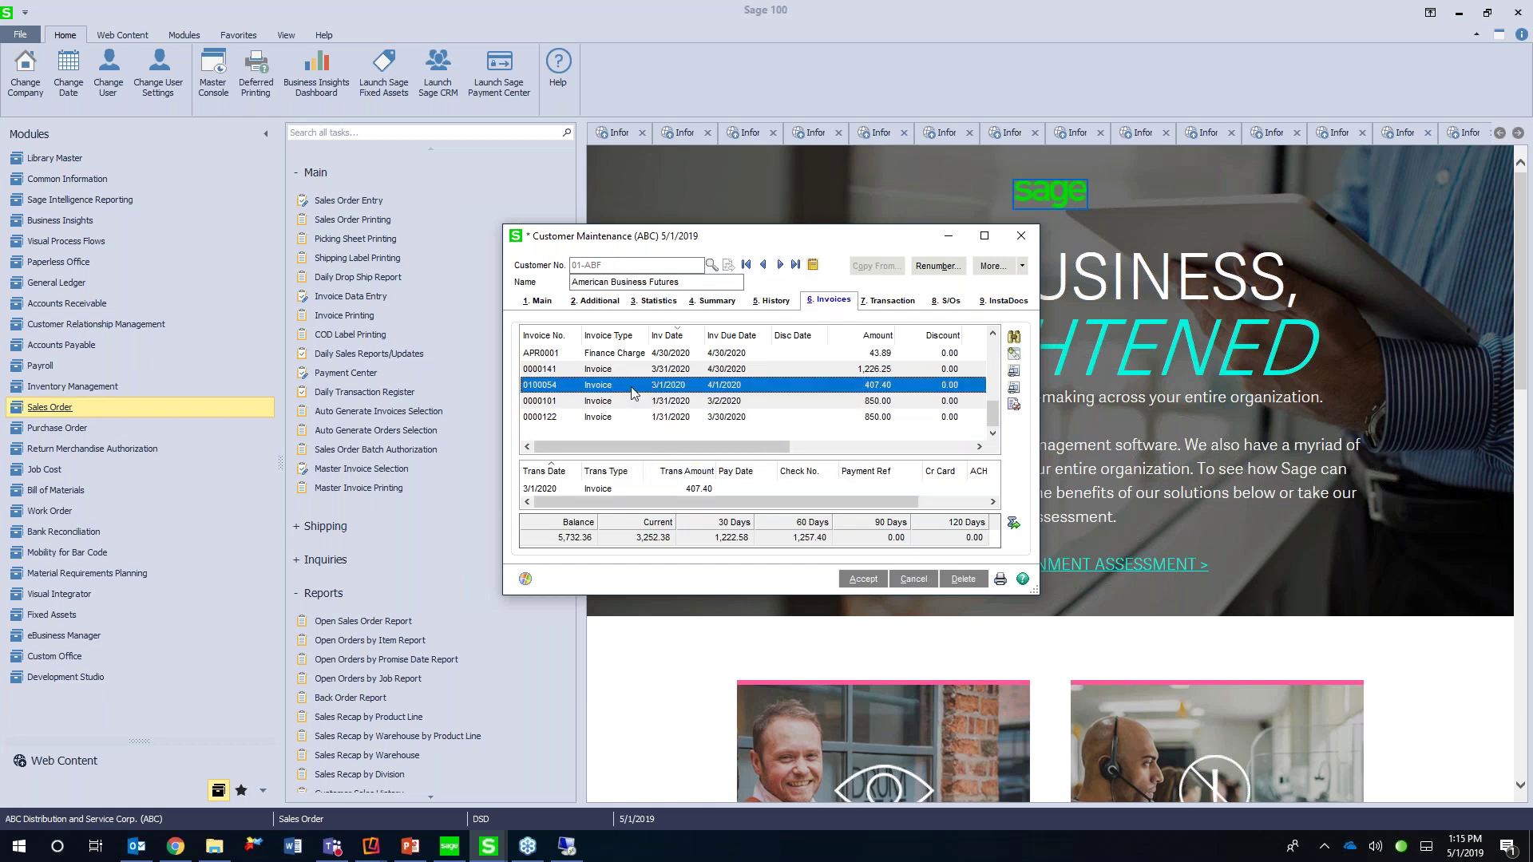
Open invoice 0100054's InstaDocs and drag Programming Queue - April 2019 - Tasks.pdf from the desktop onto it
double_click(634, 390)
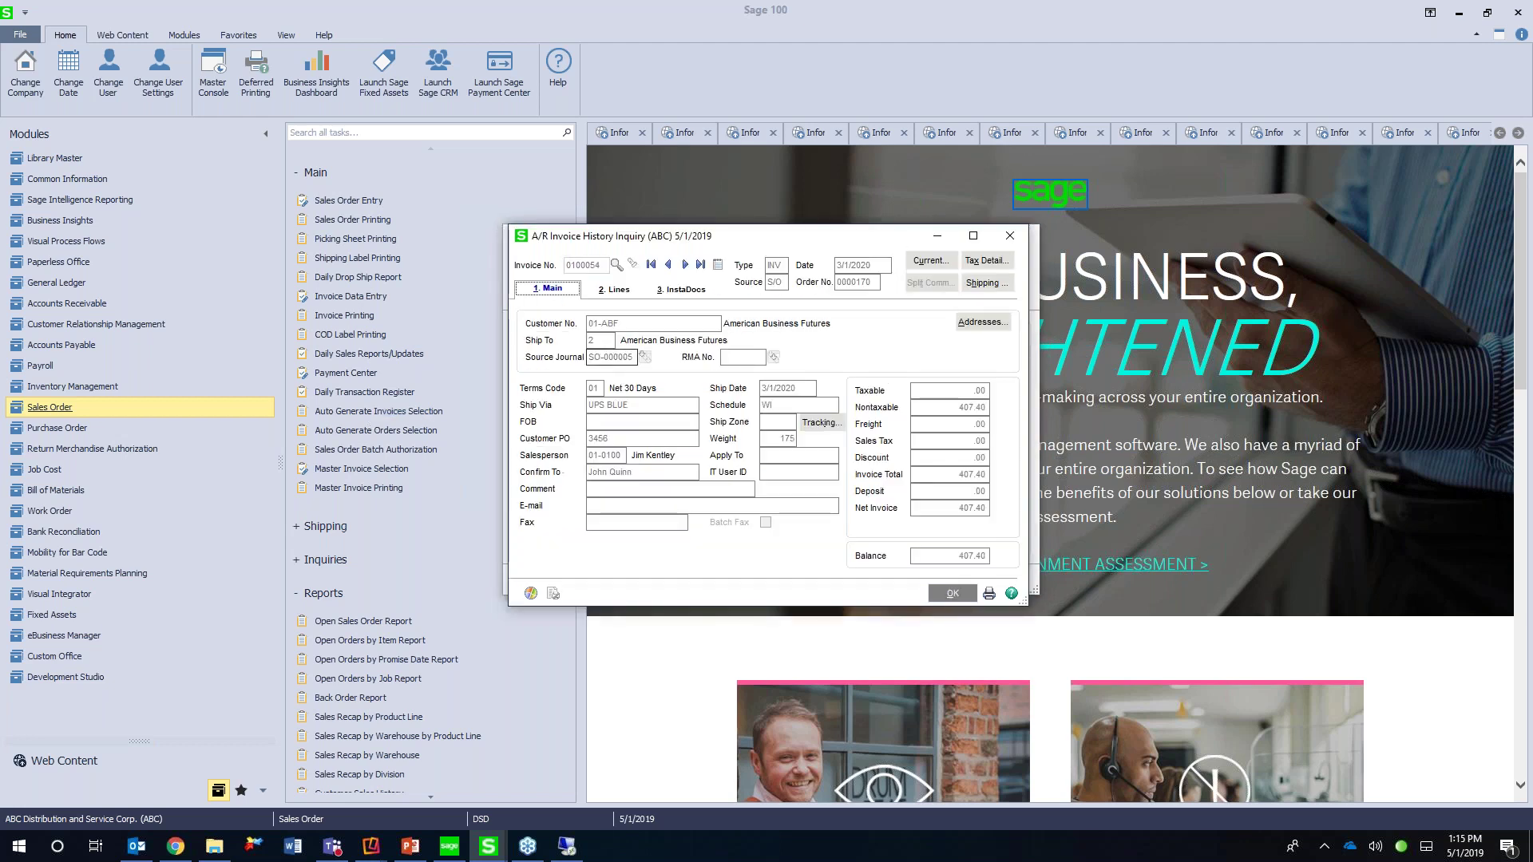
left_click(678, 290)
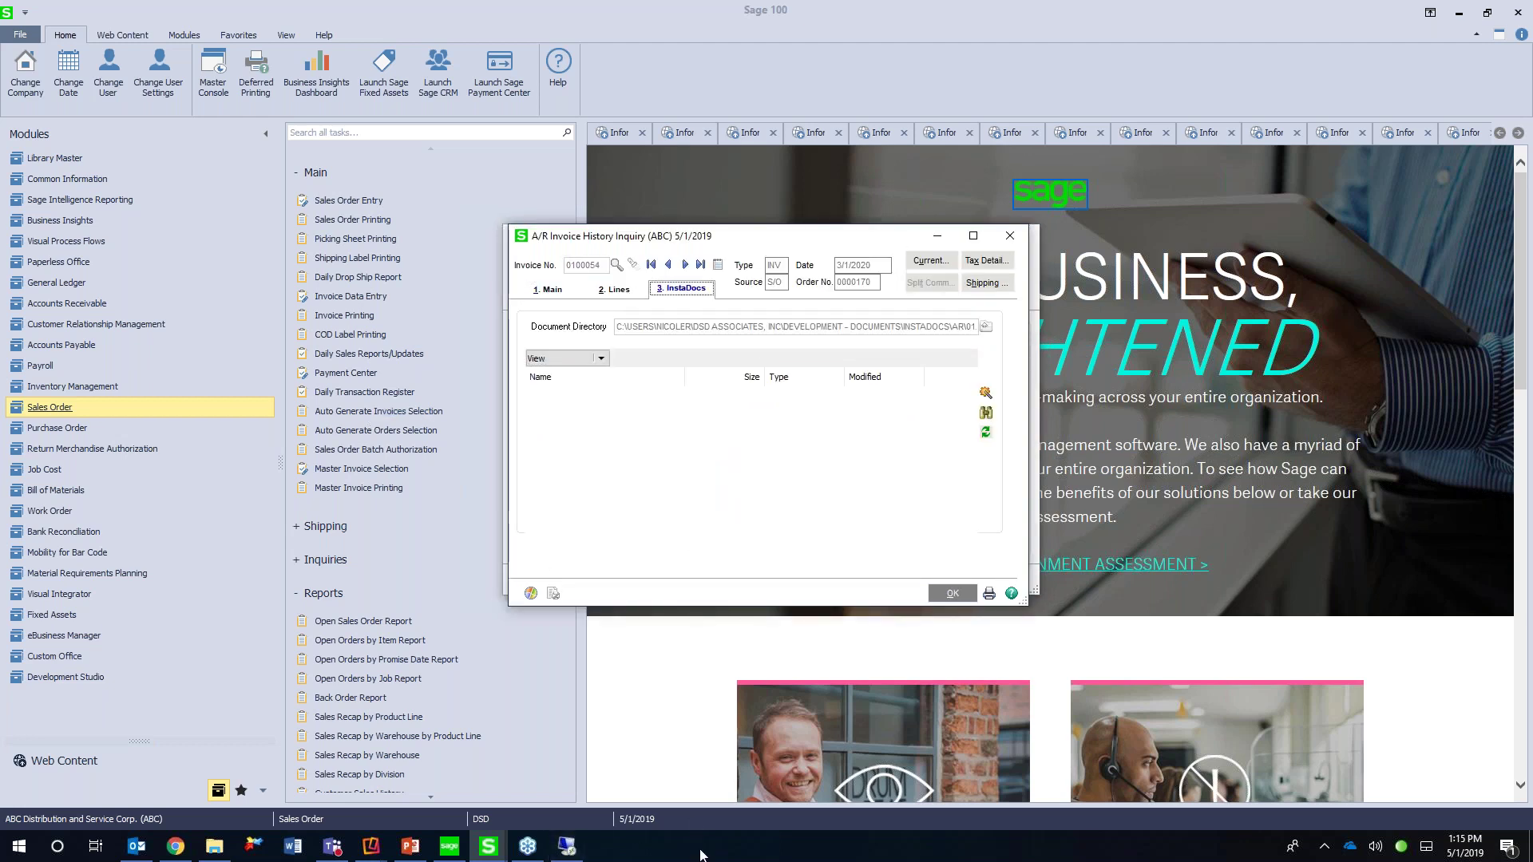
right_click(780, 848)
left_click(839, 741)
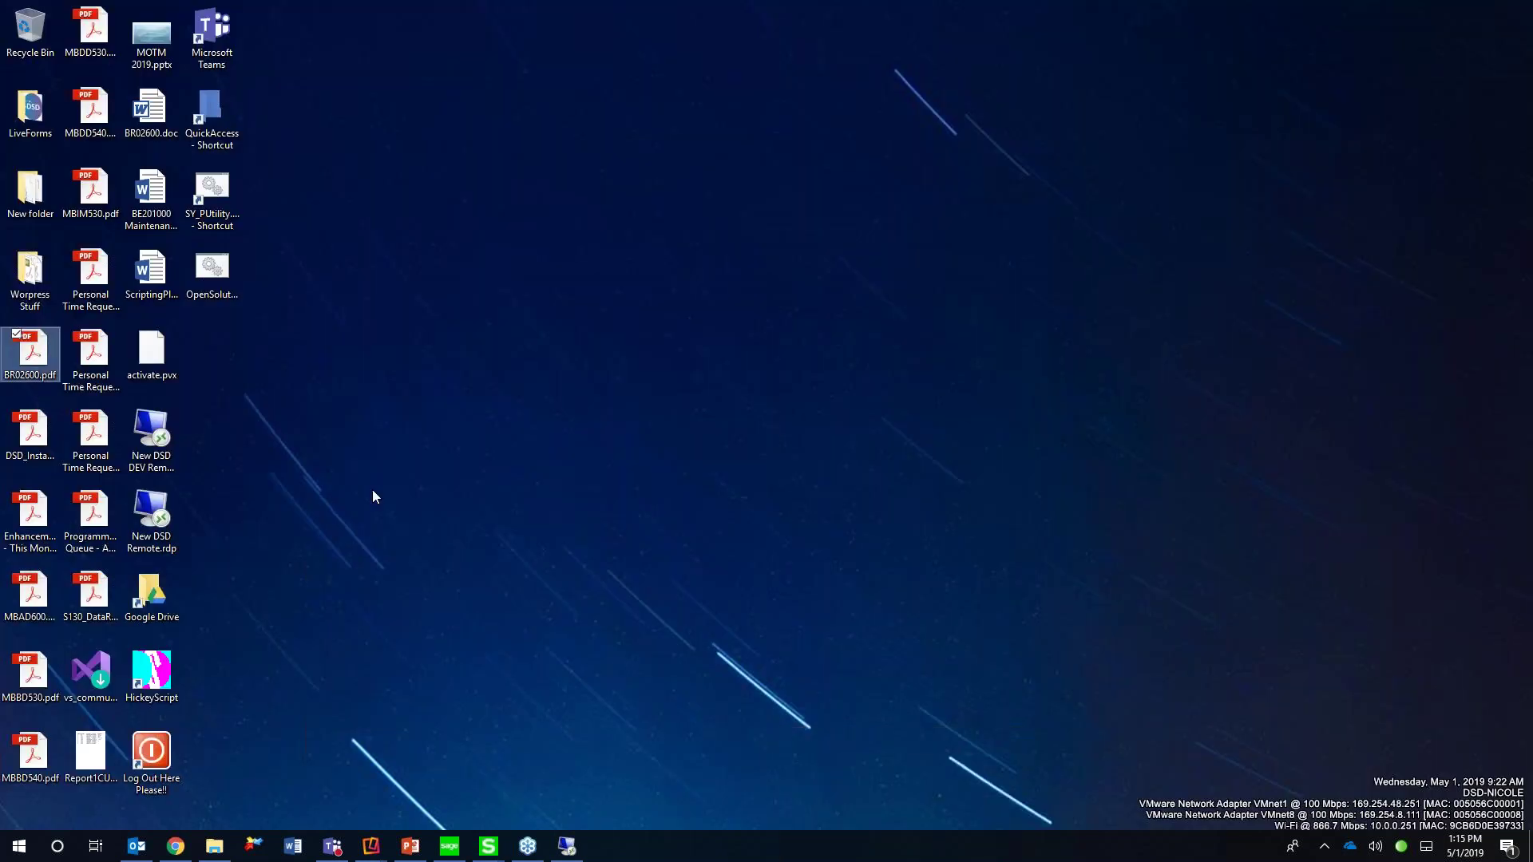
left_click_drag(93, 524, 789, 440)
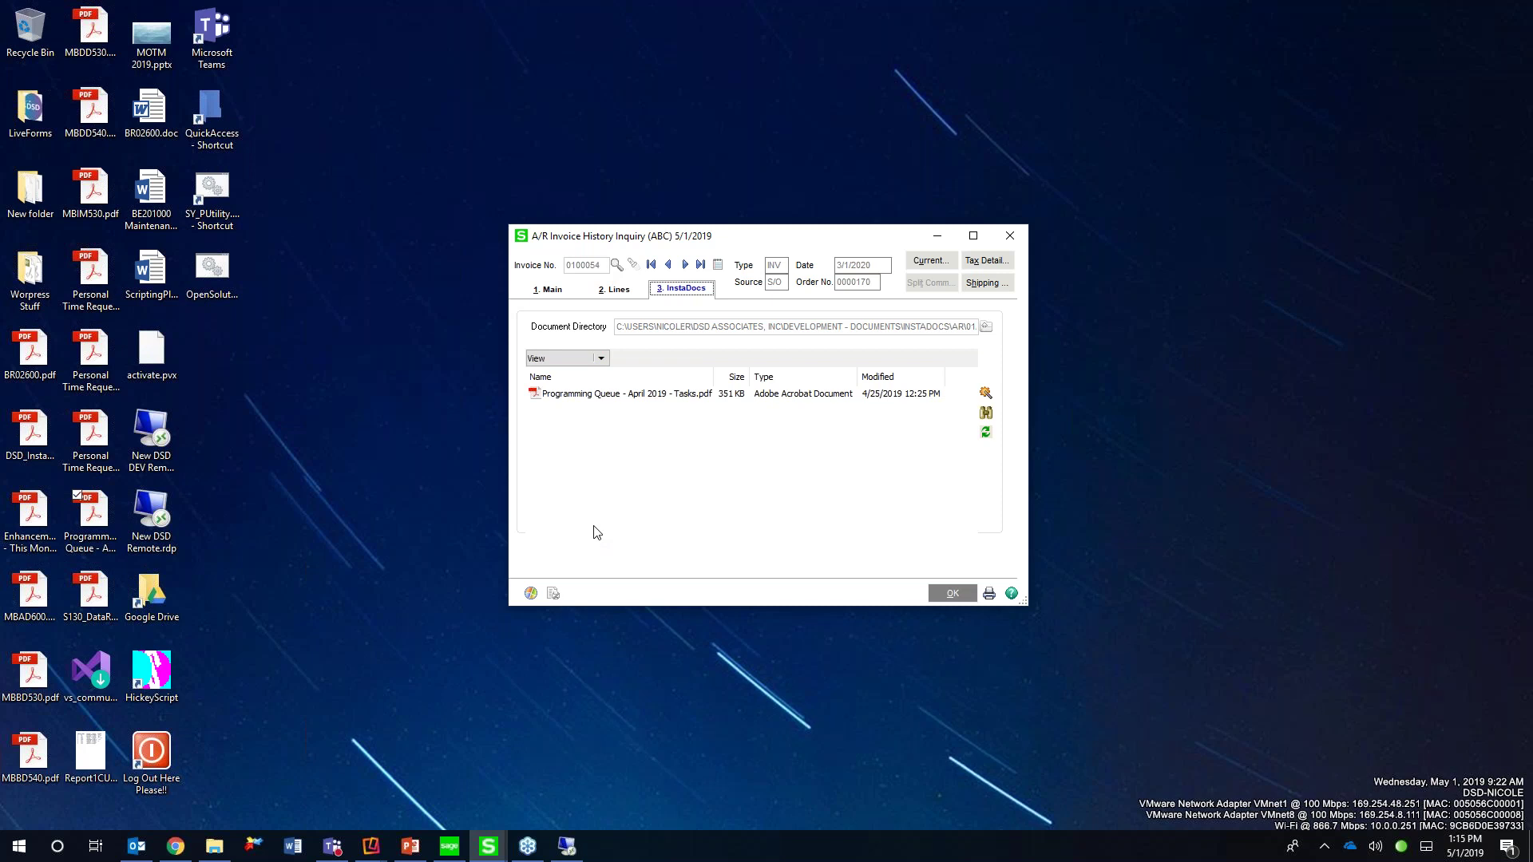
left_click(372, 846)
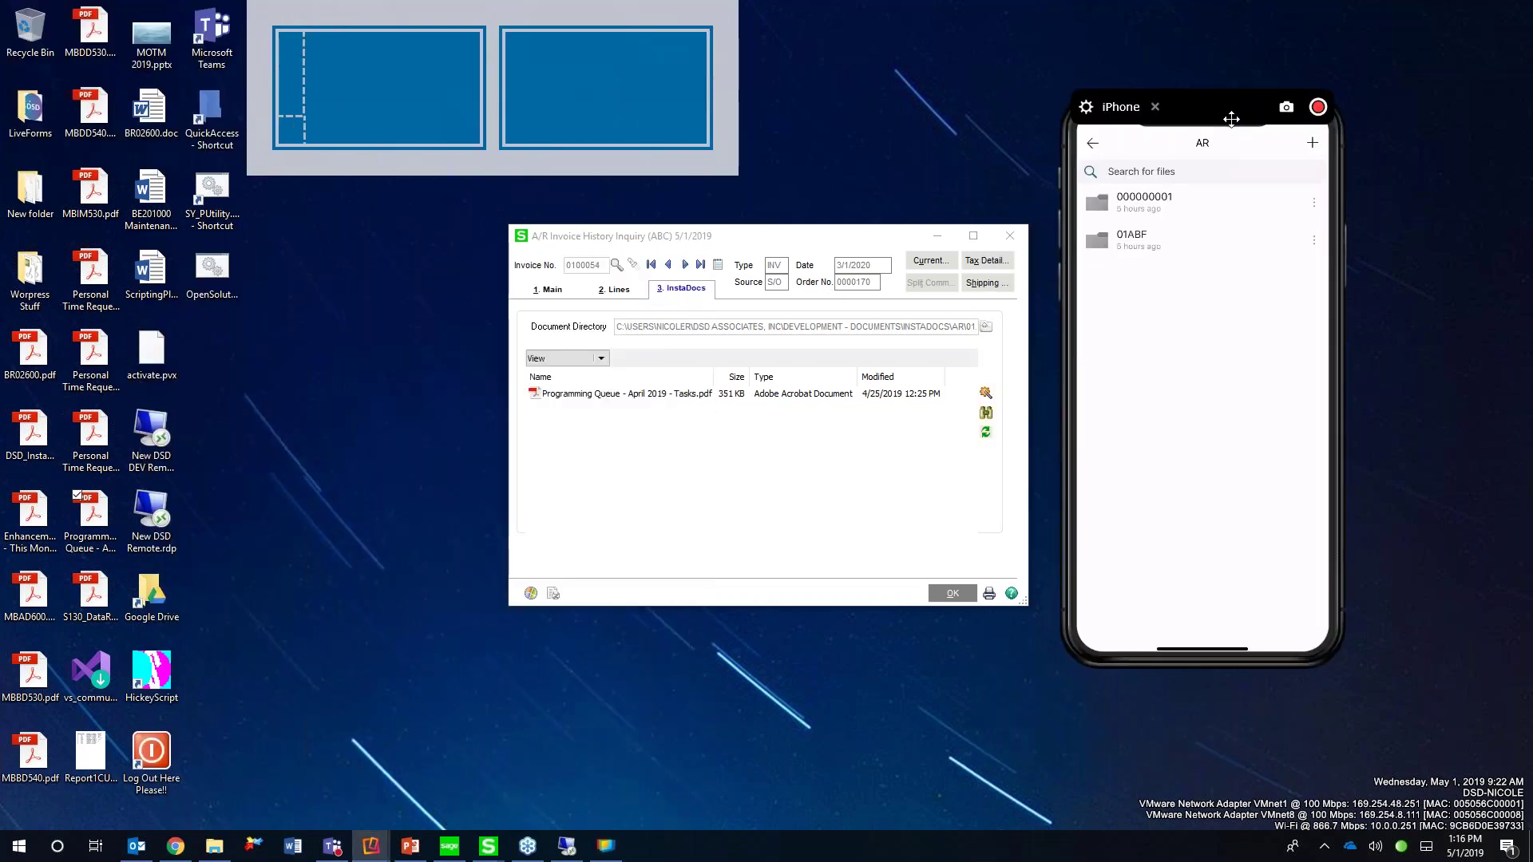
Place the invoice window beside the phone mirror, return it to the Main tab, and close the inquiry
left_click_drag(813, 242, 597, 230)
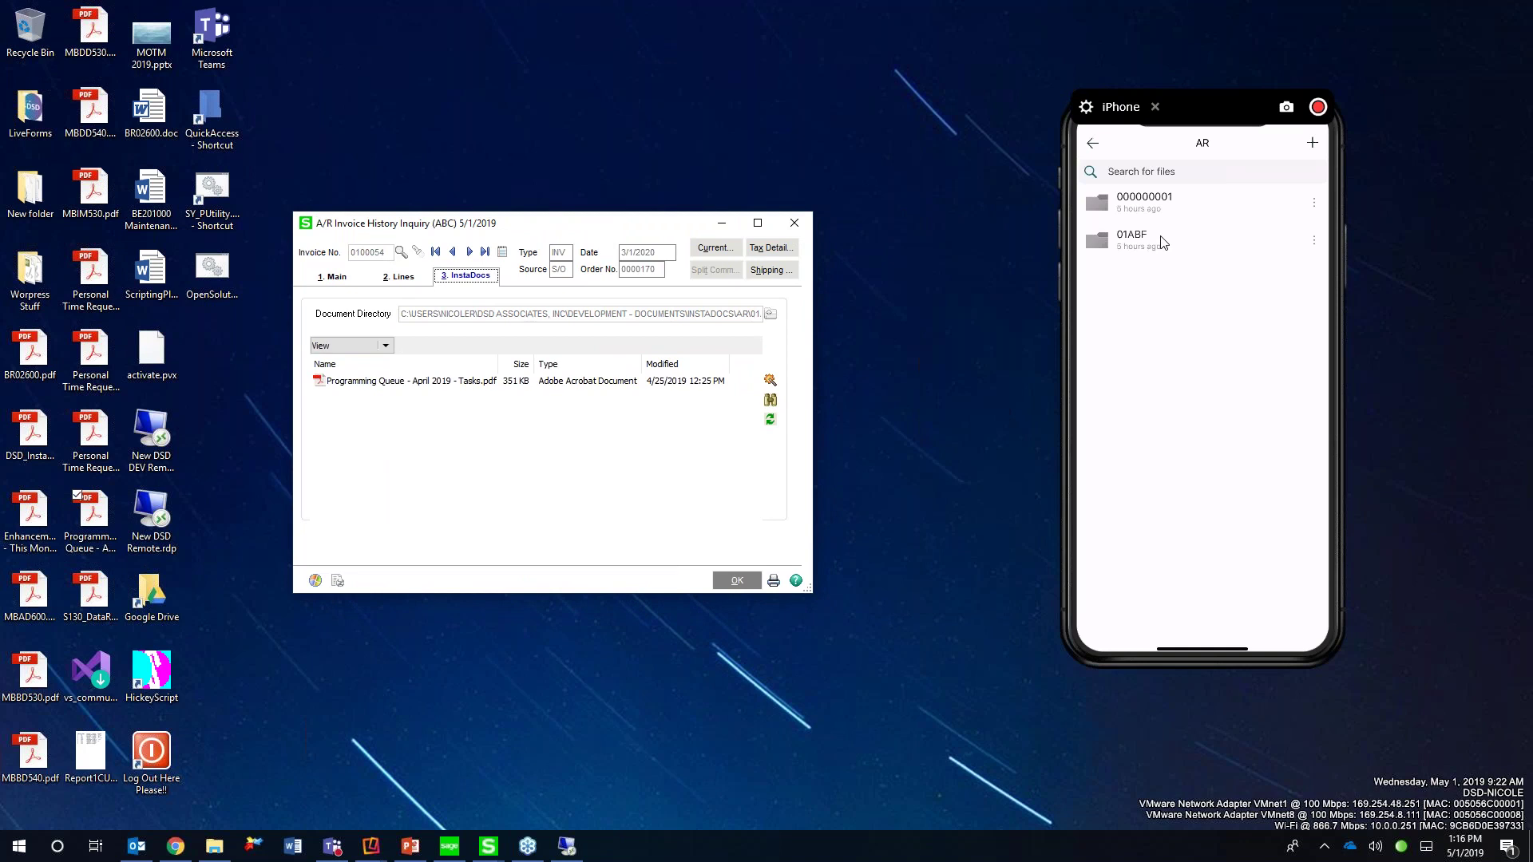
left_click(334, 281)
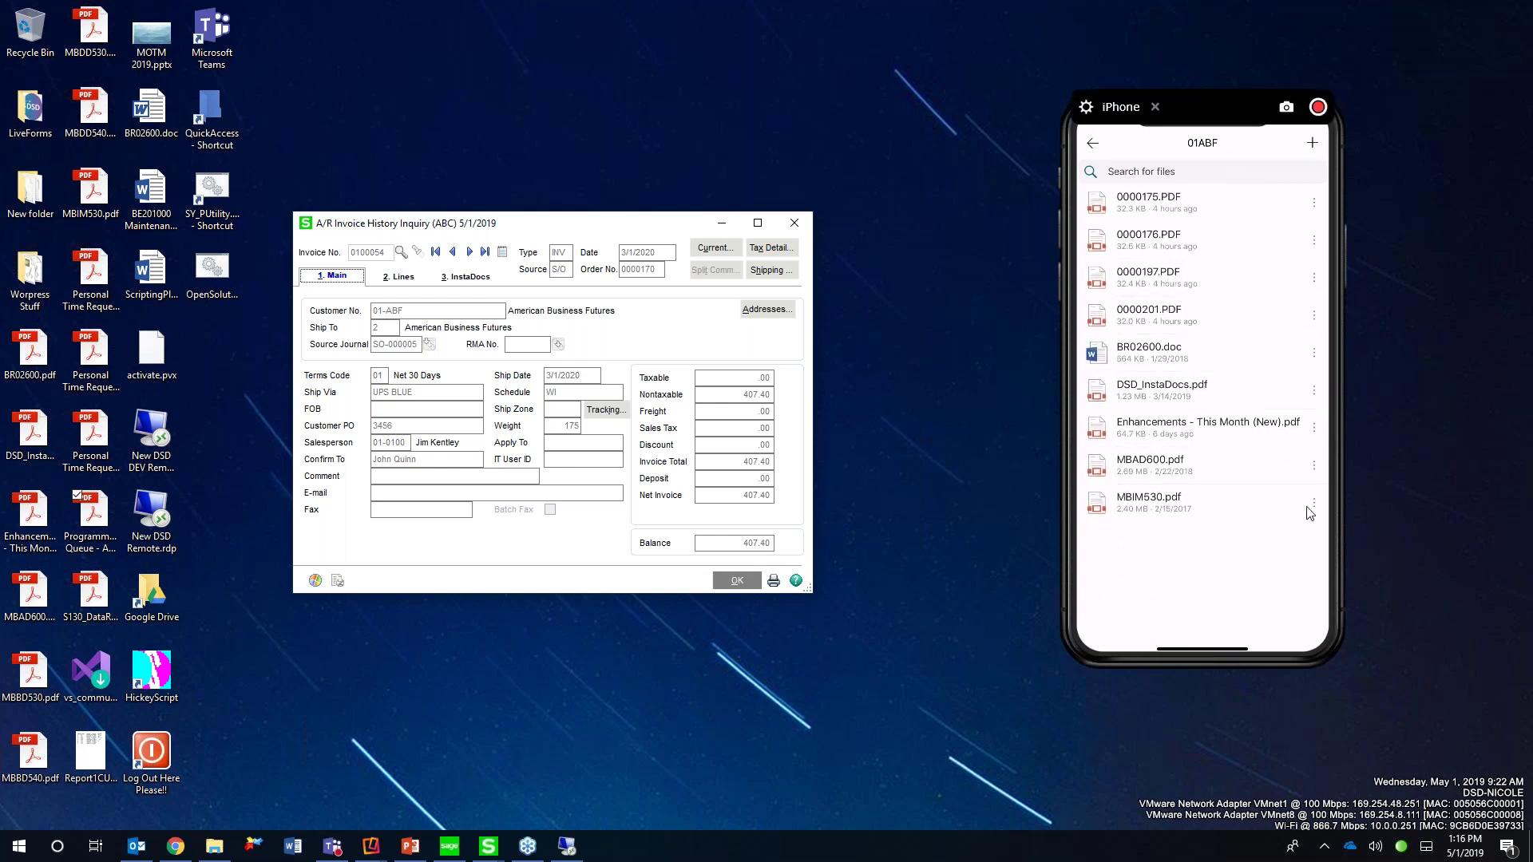
left_click(795, 223)
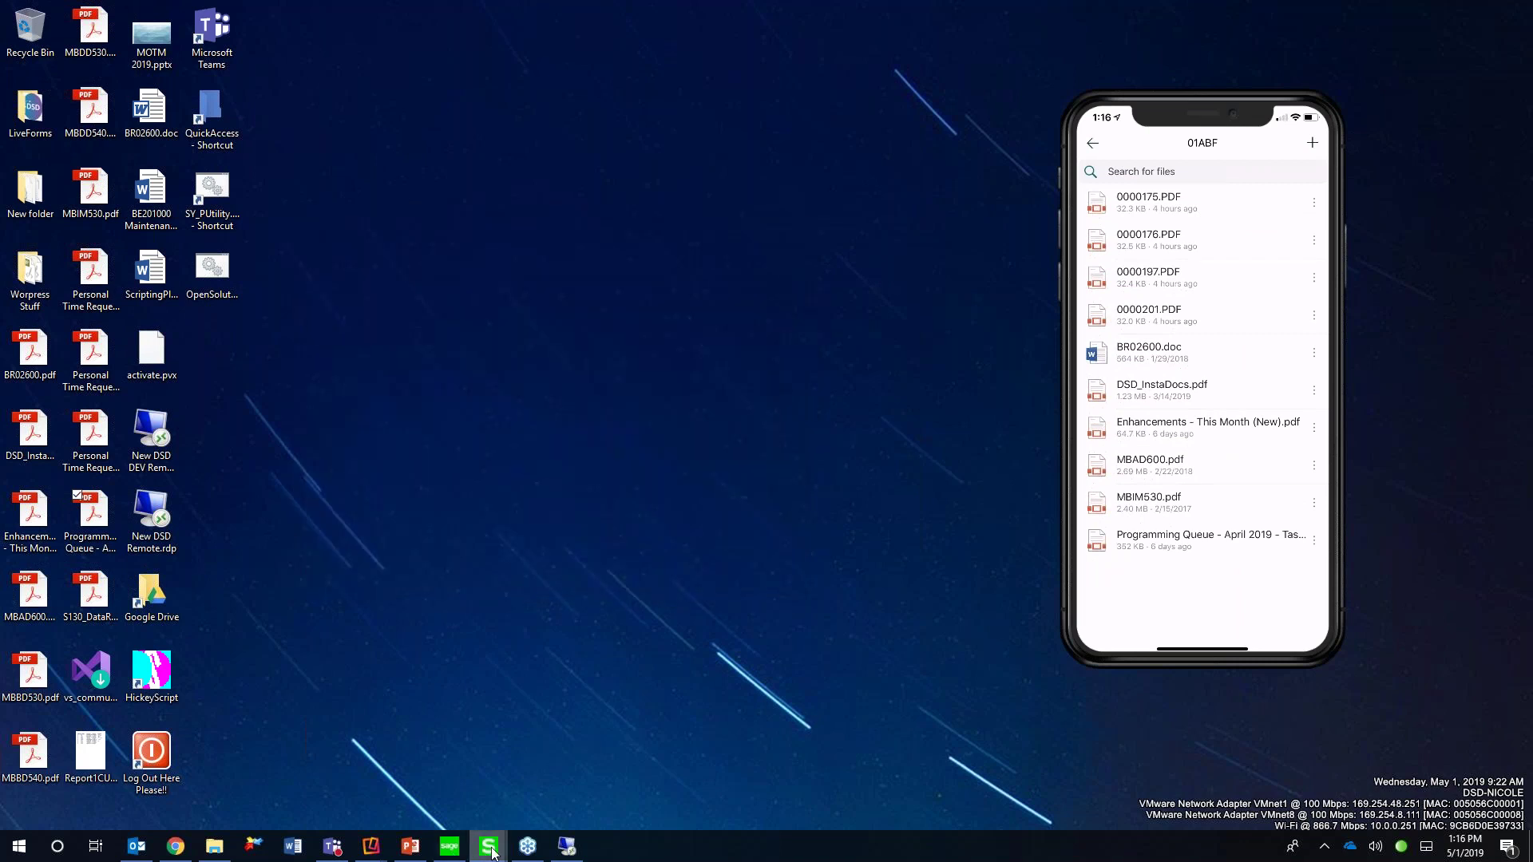
Bring Customer Maintenance forward on InstaDocs and drag MBBD540.pdf from the desktop into its list
mouse_move(488, 846)
left_click(565, 767)
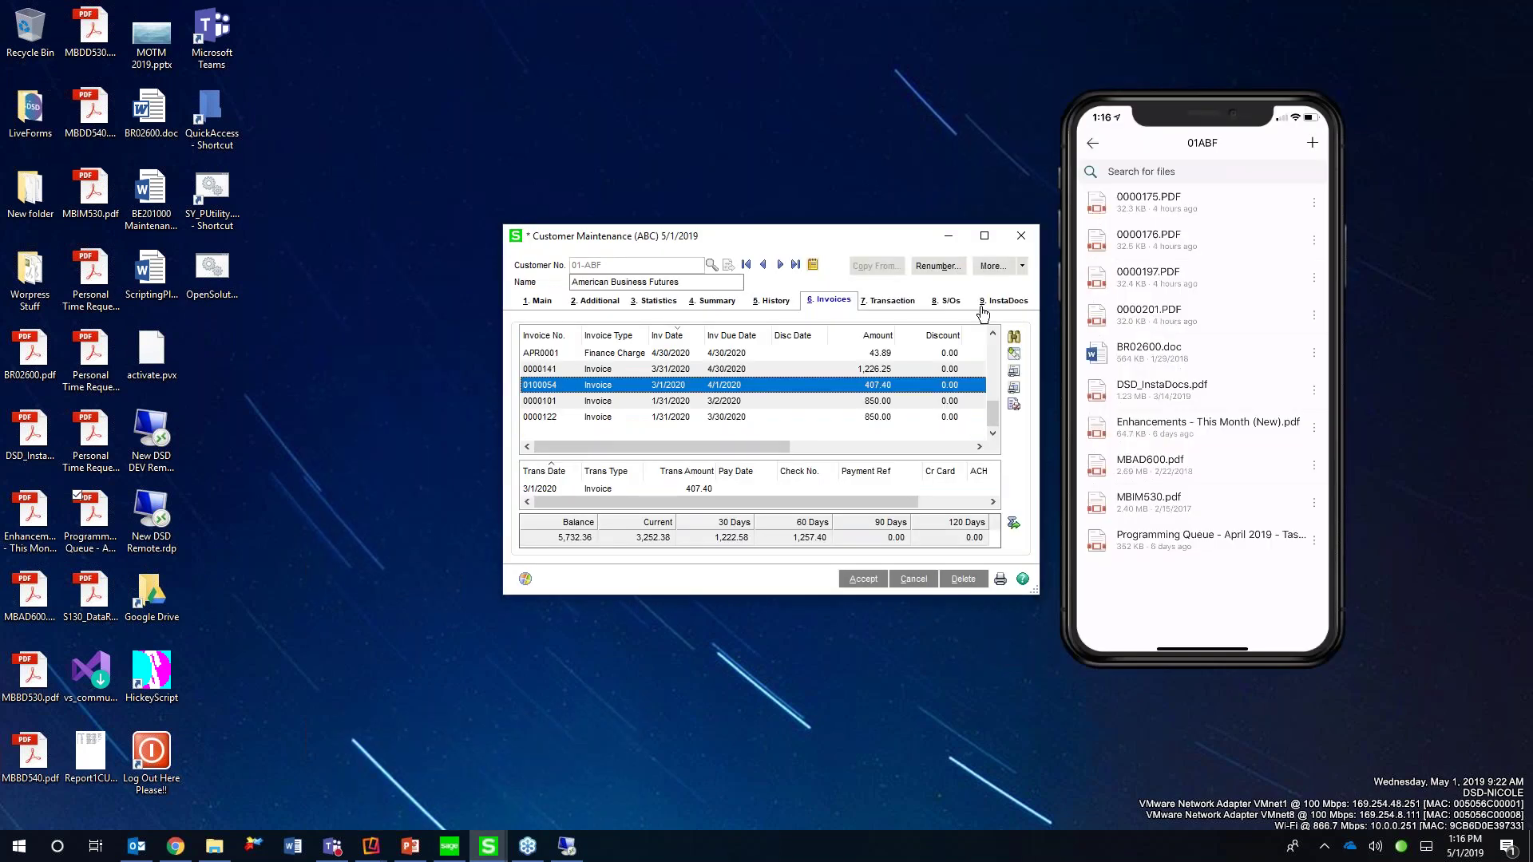
left_click(1002, 300)
left_click_drag(857, 243, 748, 208)
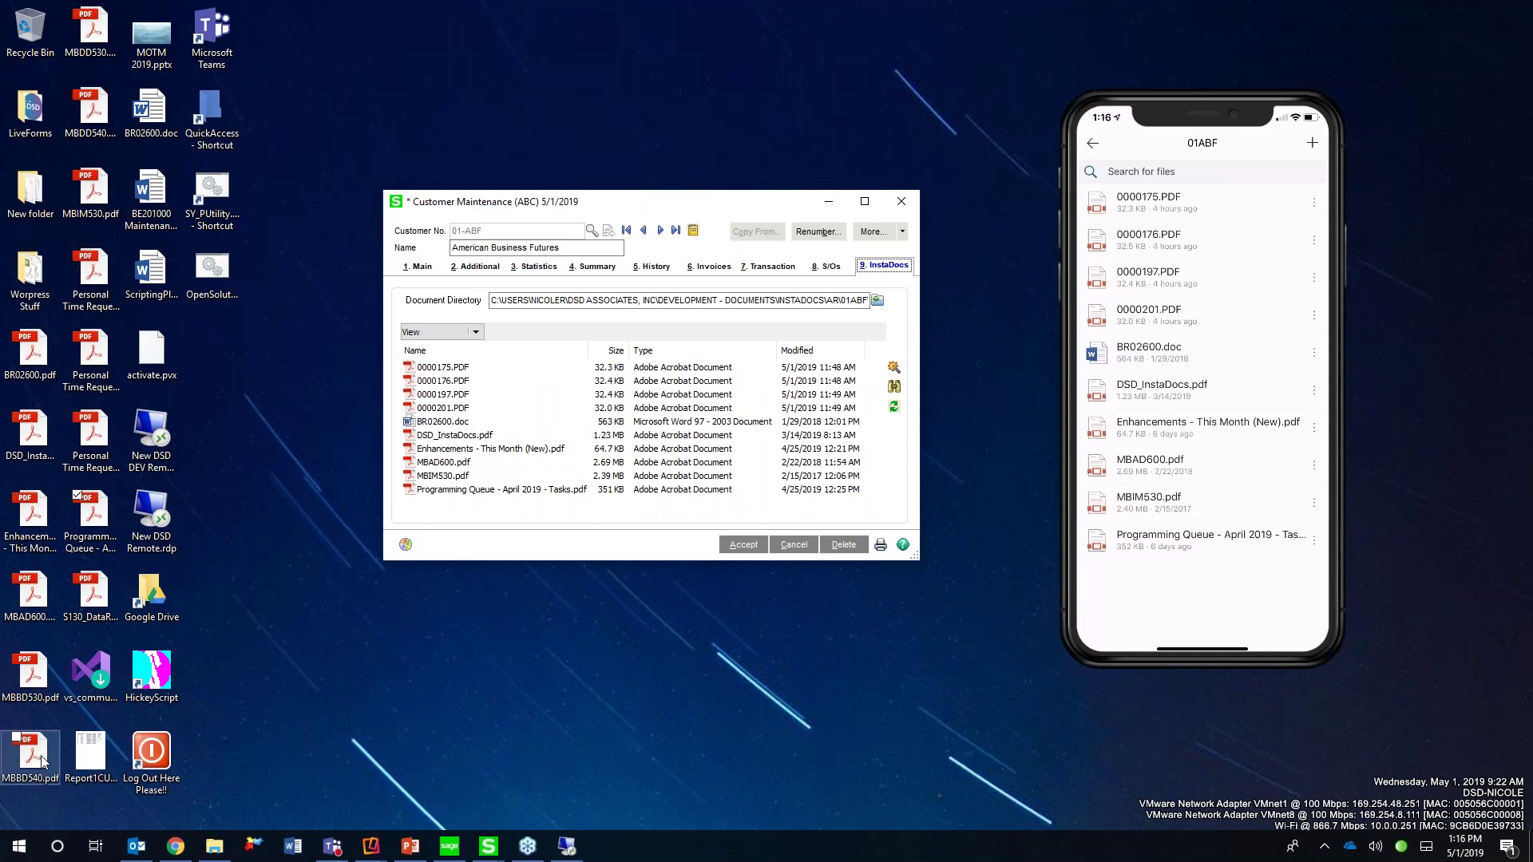
left_click_drag(42, 761, 545, 397)
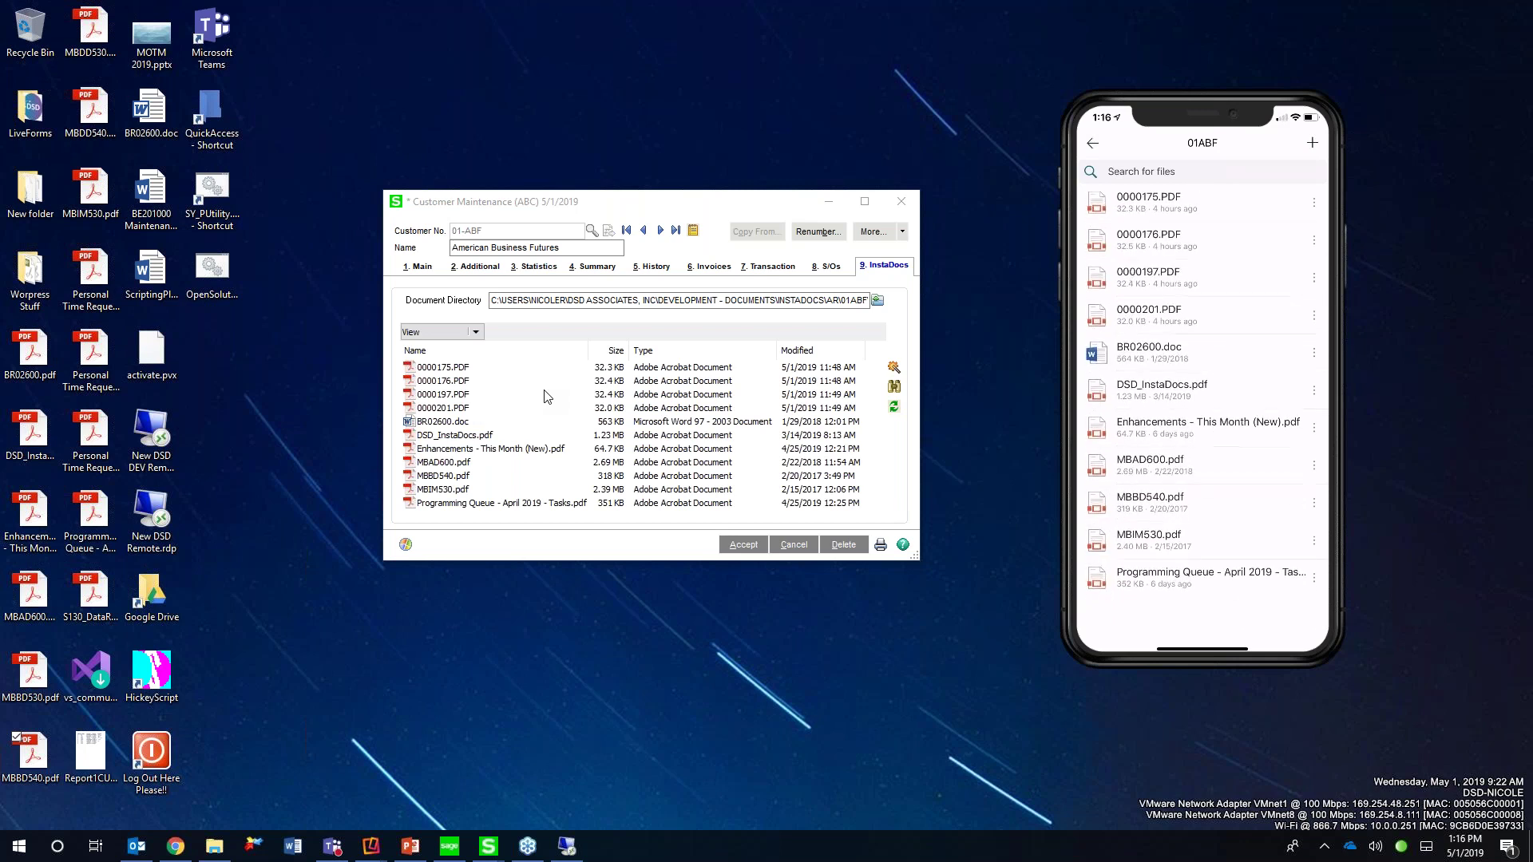
mouse_move(1146, 451)
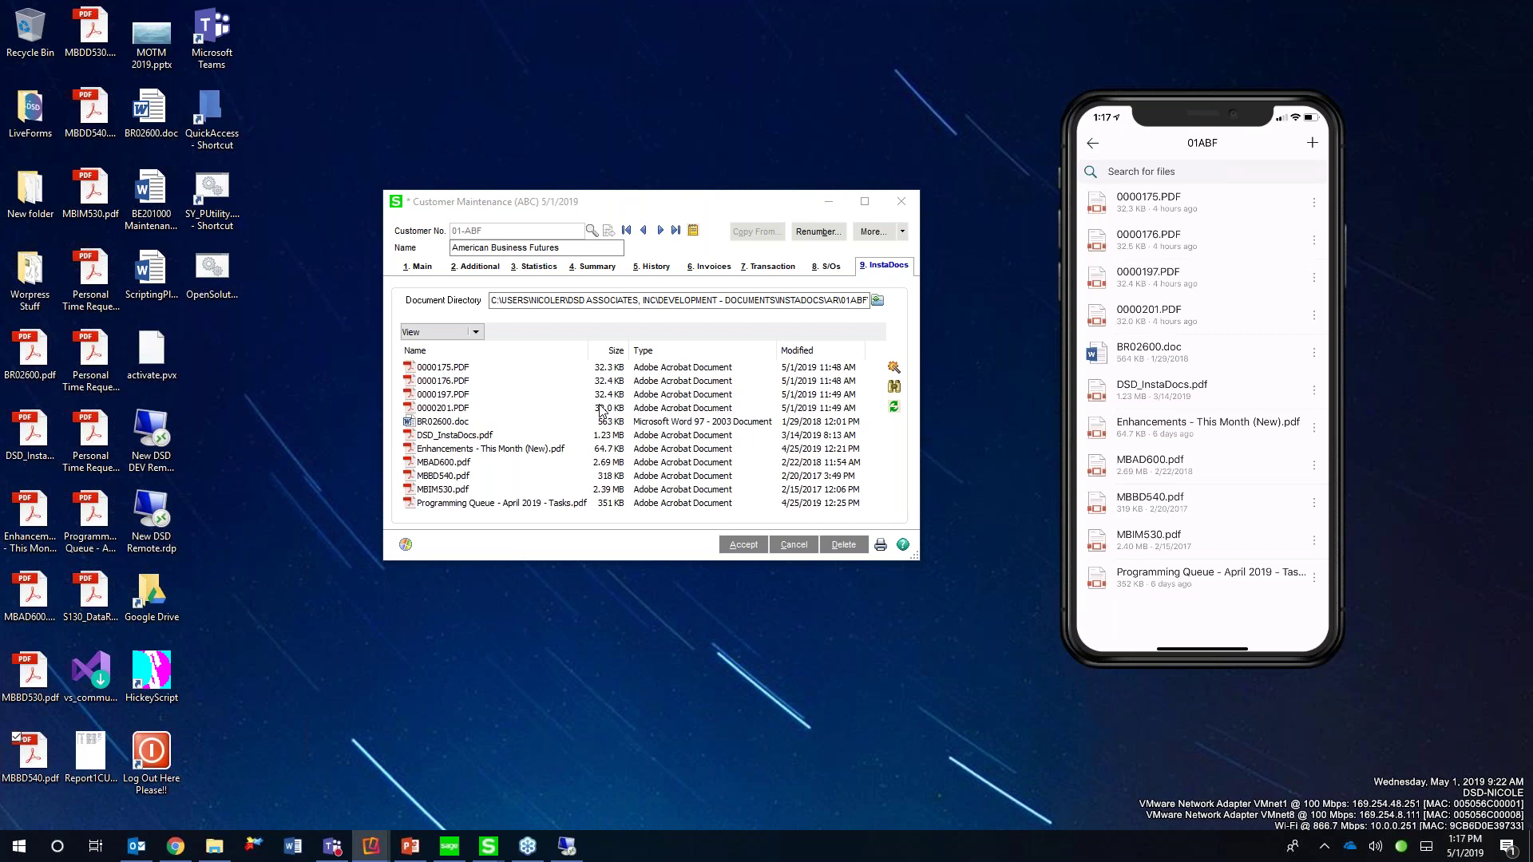
Open the MBBD540.pdf notification in Outlook and select the Documents/Instadocs/AR/01ABF/ path
left_click(153, 842)
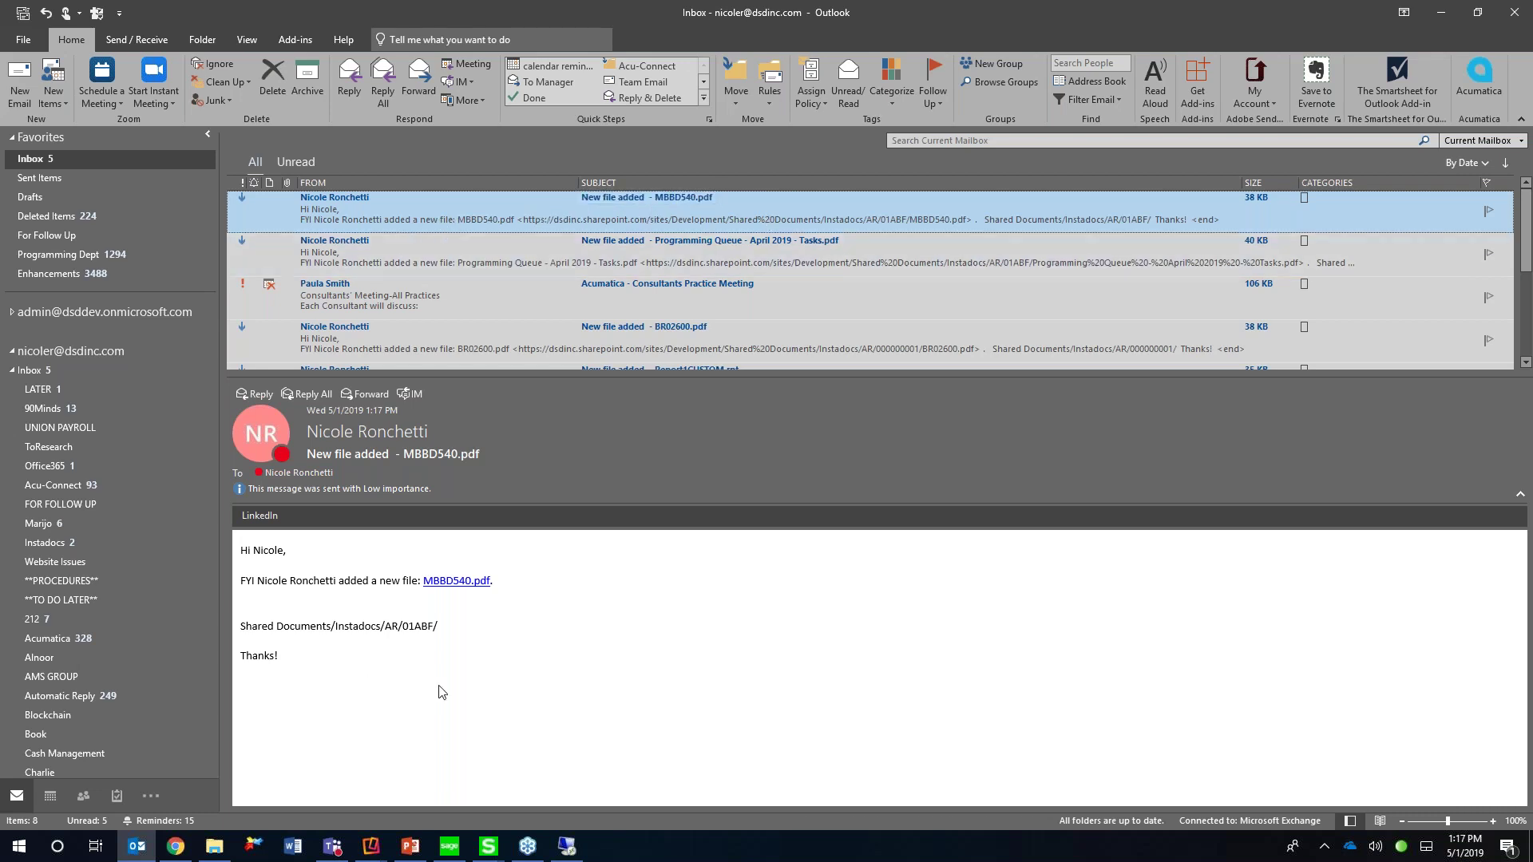
left_click_drag(326, 627, 513, 628)
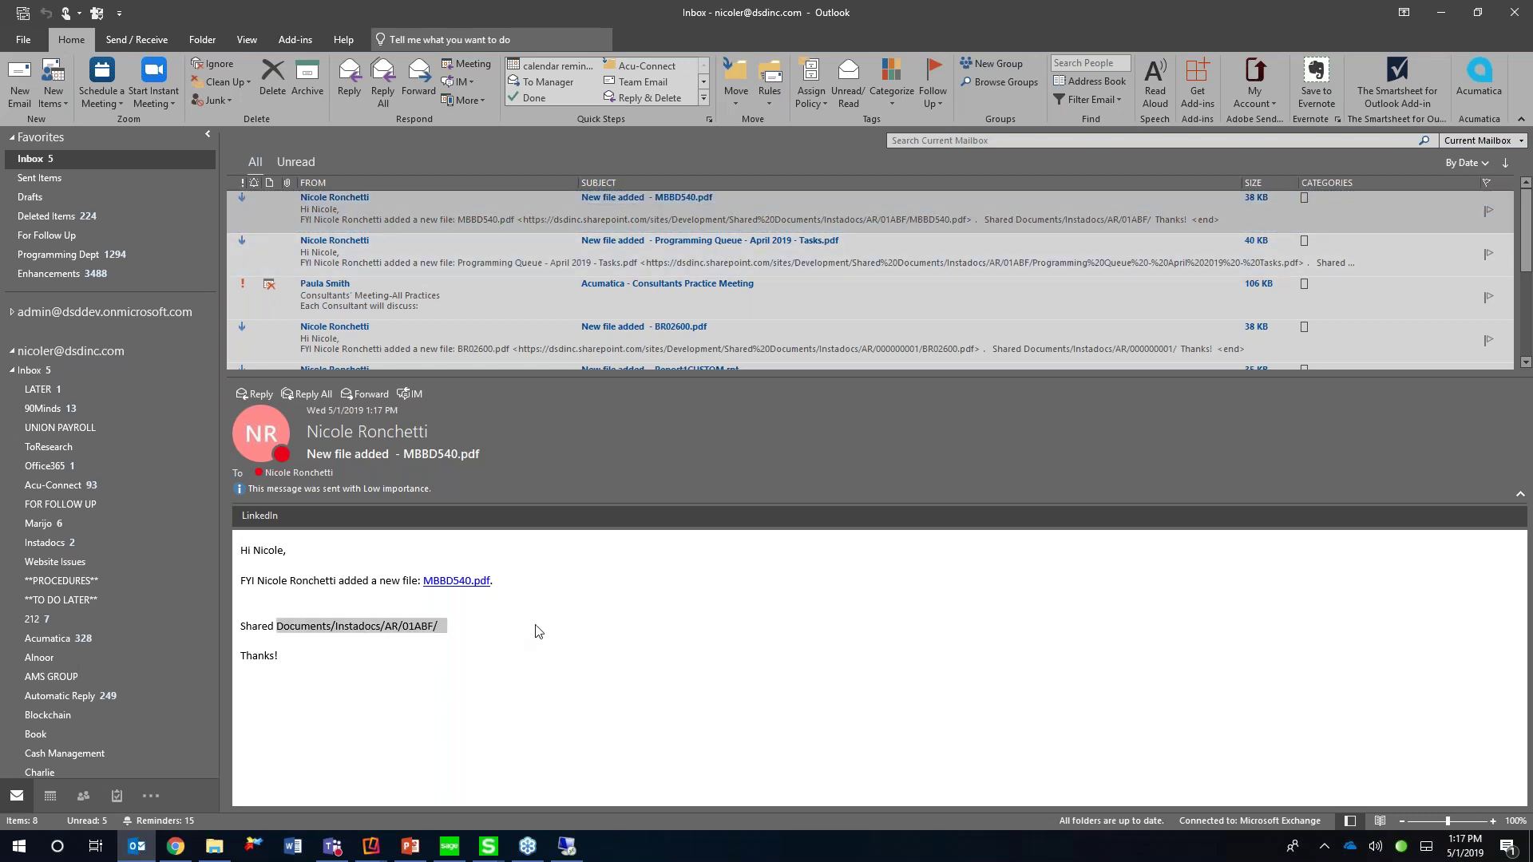
Minimize Outlook and bring up Chrome showing MBBD540.pdf from SharePoint
left_click(1455, 18)
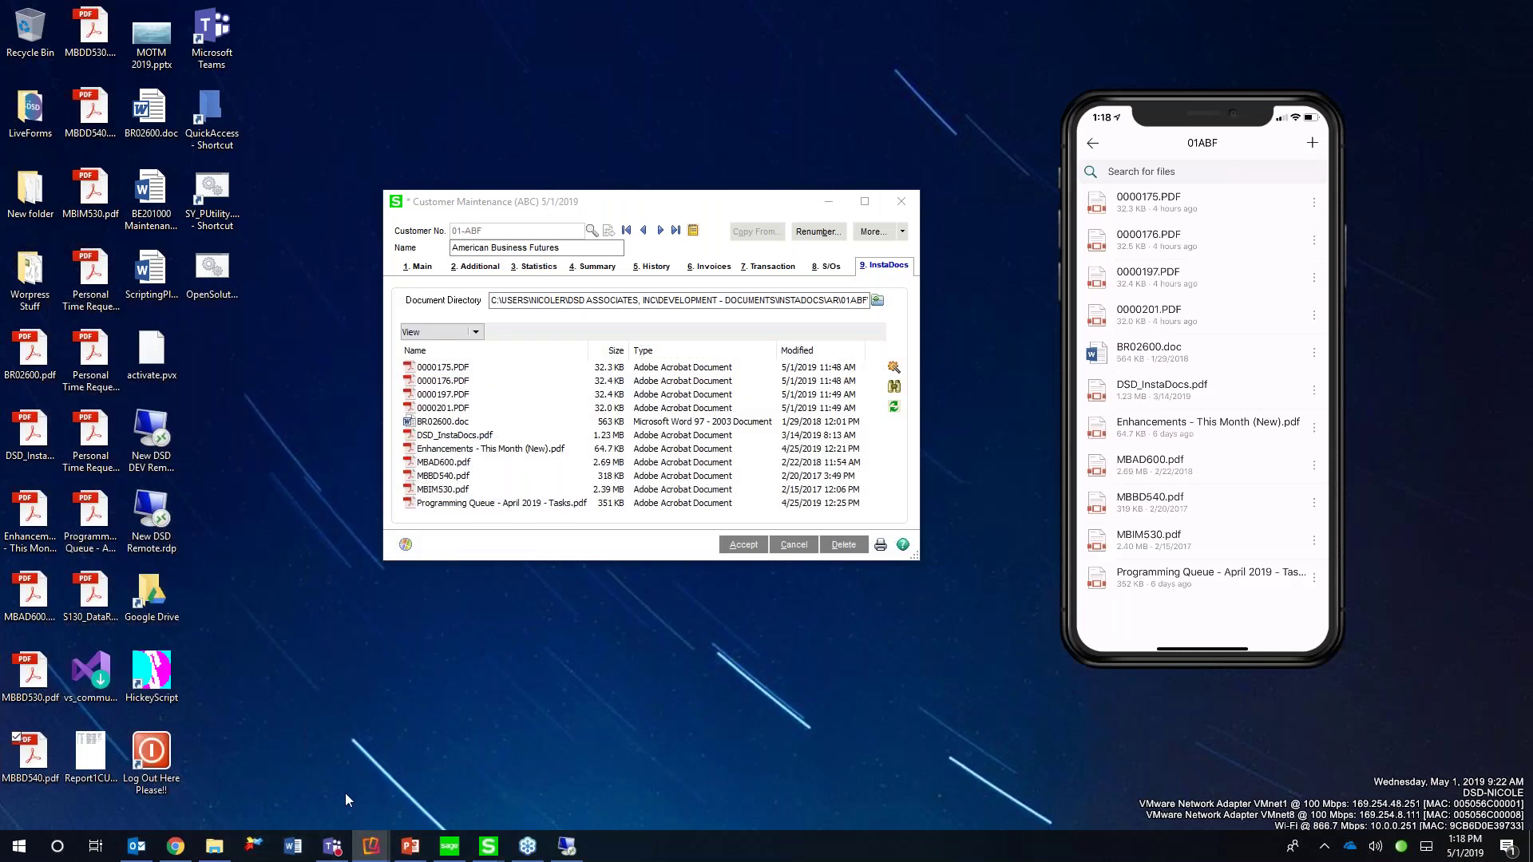
left_click(330, 850)
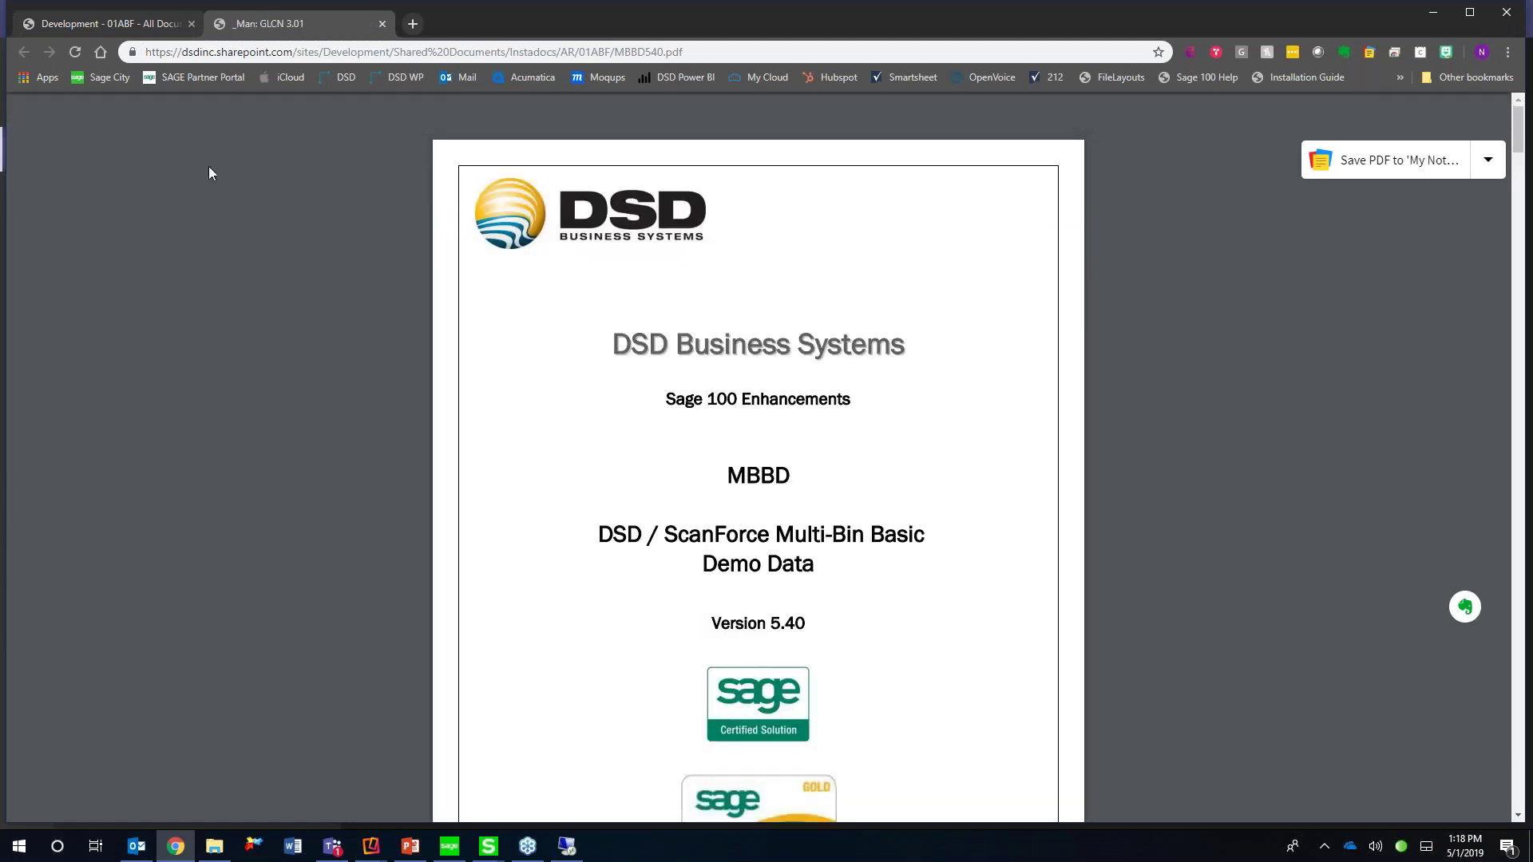
Switch to the 'Development - 01ABF' tab listing the eleven synced files, including MBBD540.pdf
left_click(155, 26)
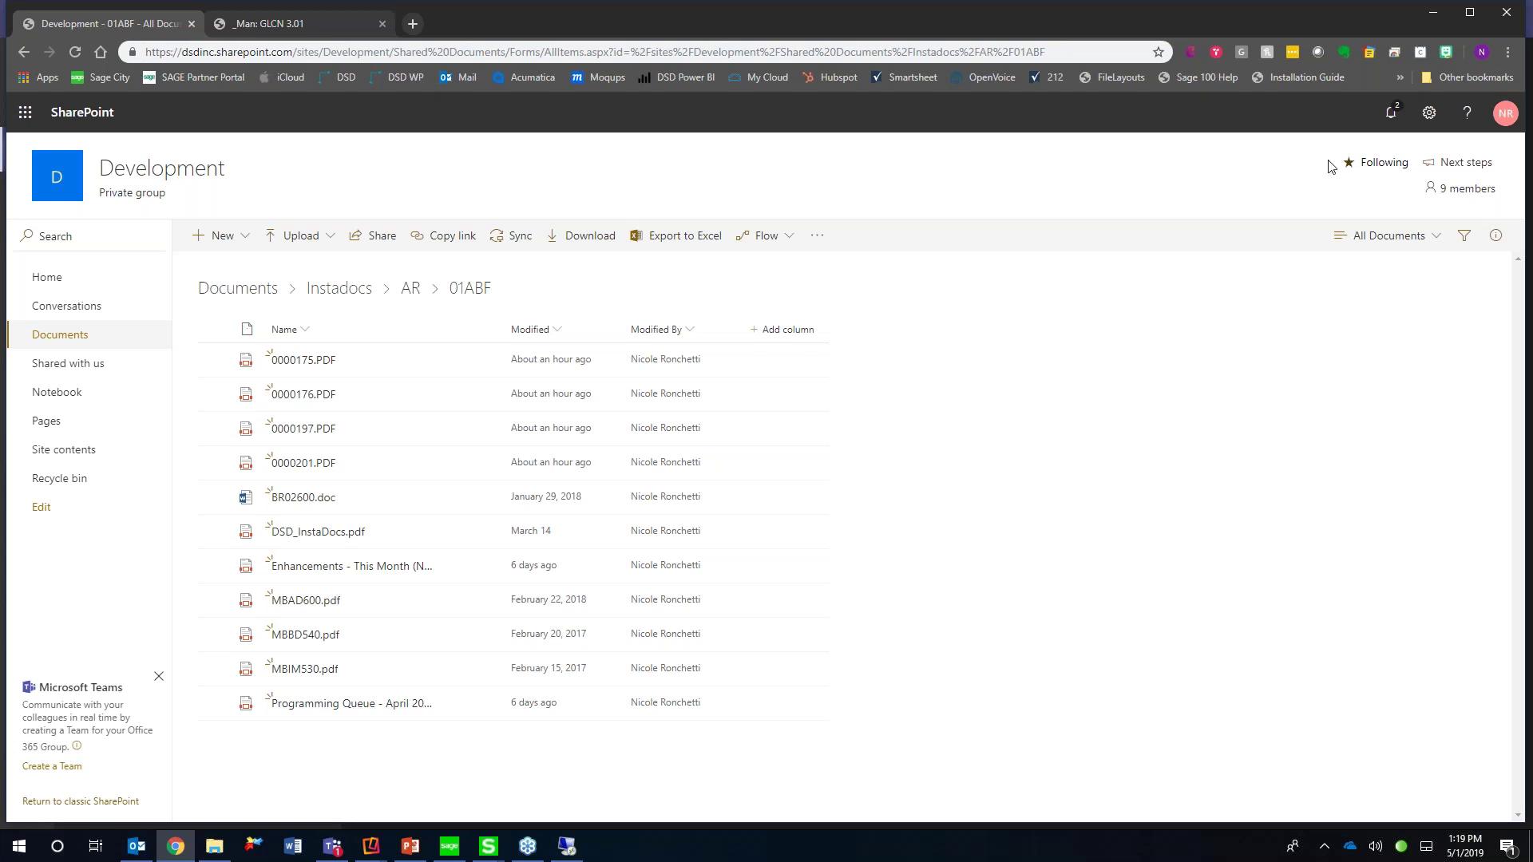
Load sales order 0446688 in Sales Order Entry and view its attached 0446688.PDF on the InstaDocs tab
left_click(1434, 16)
left_click(448, 848)
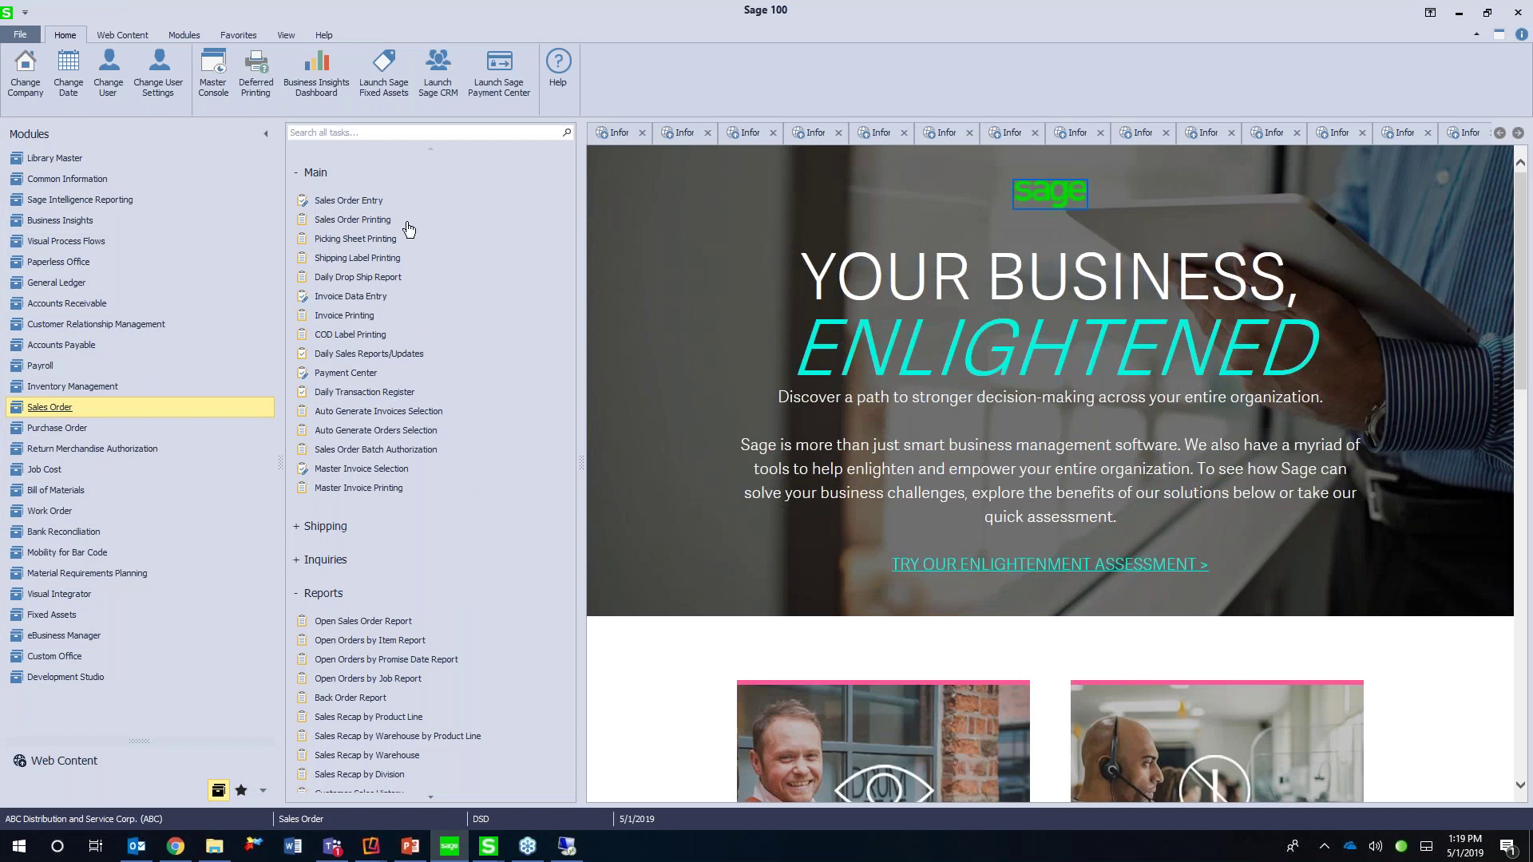
left_click(367, 208)
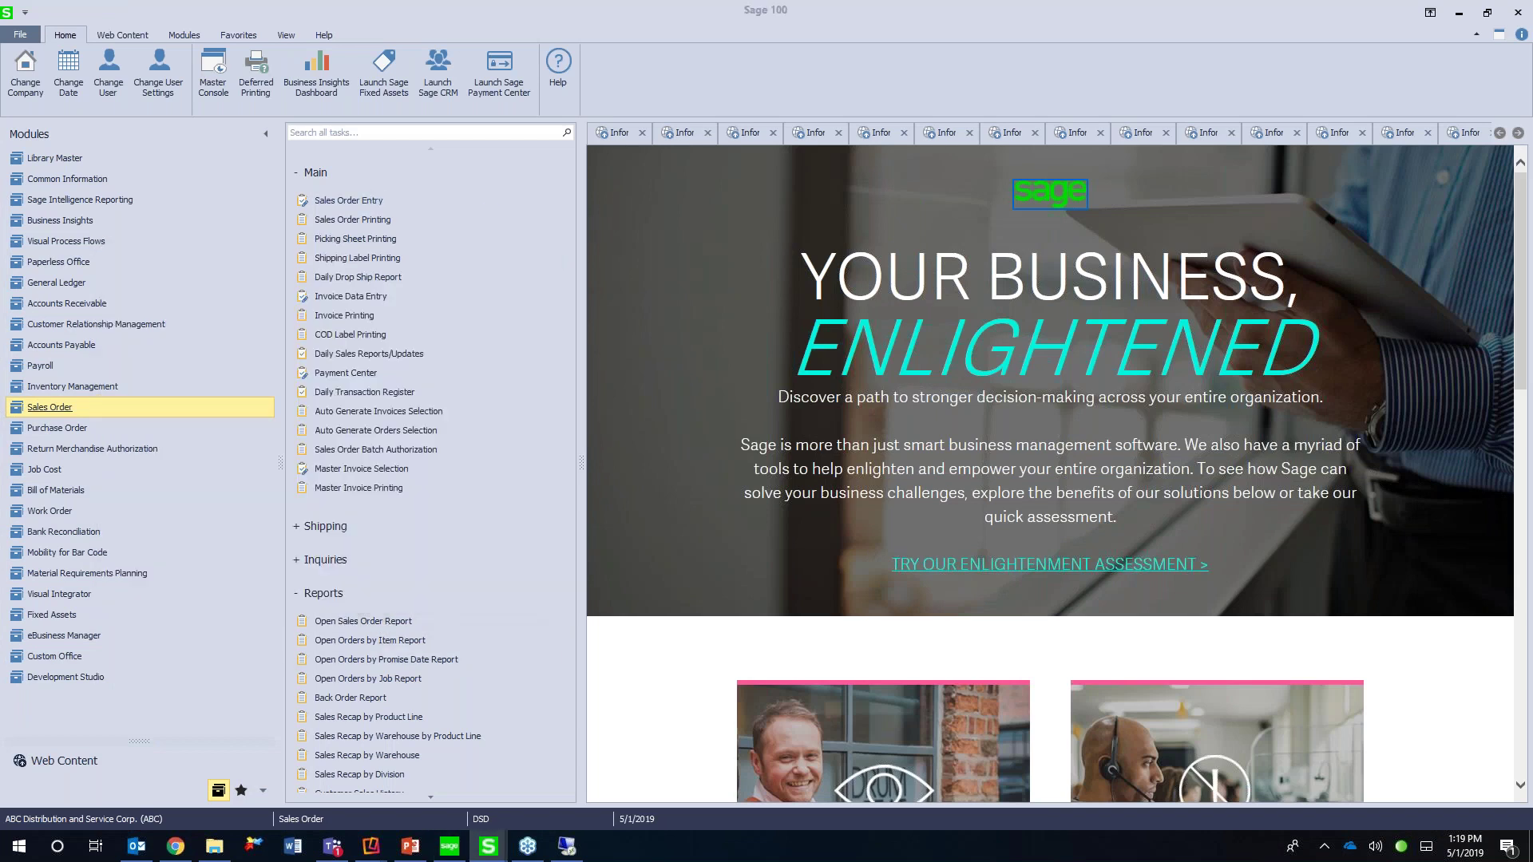
left_click(639, 197)
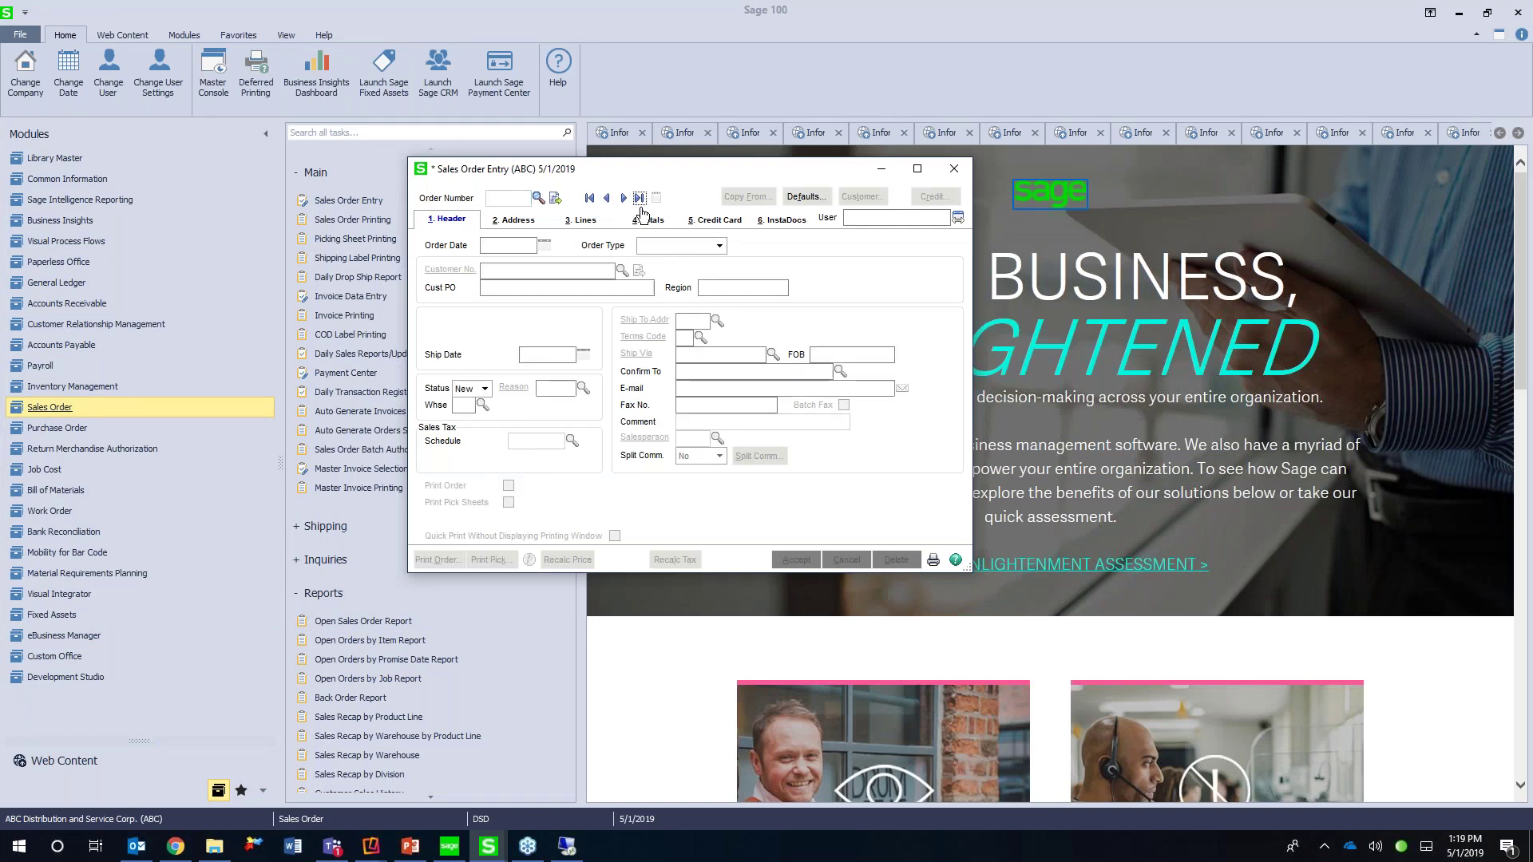
left_click(730, 227)
left_click(769, 313)
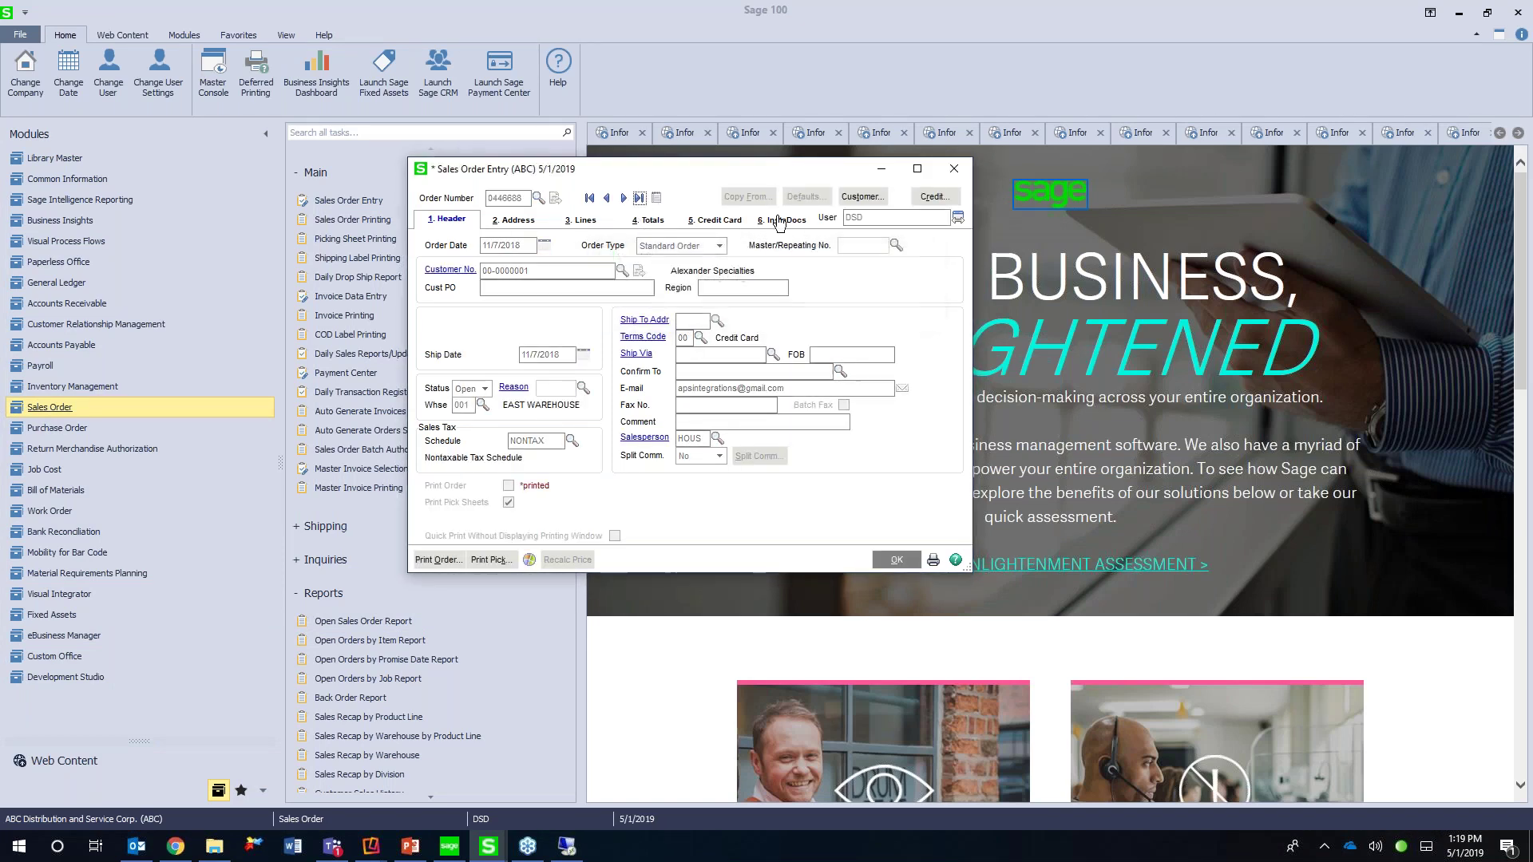
left_click(784, 219)
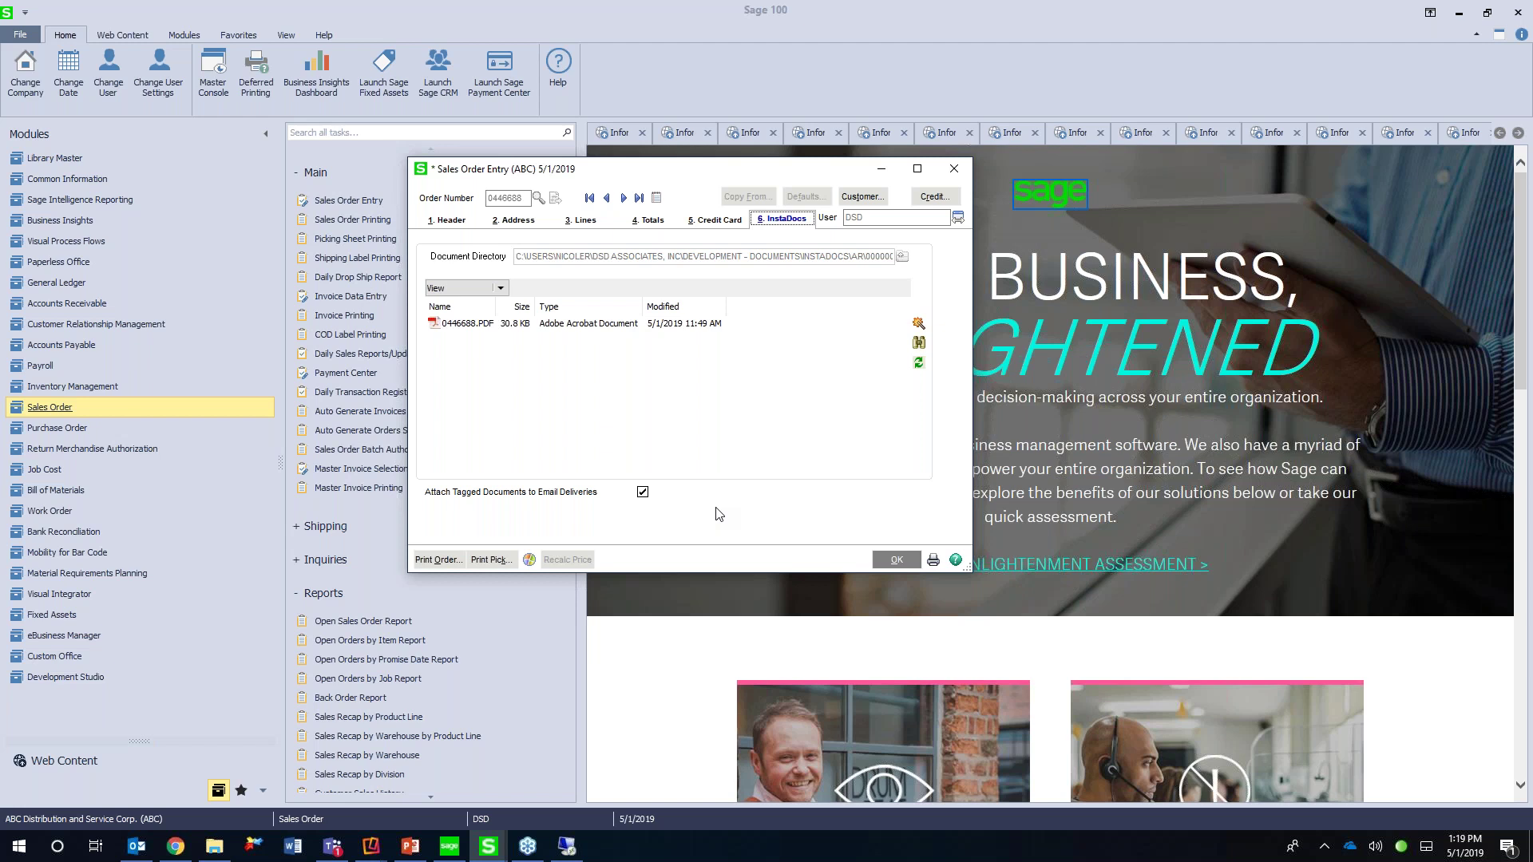
Open the American Business Futures invoice email in Outlook and open its PDF attachment
left_click(136, 845)
left_click(391, 332)
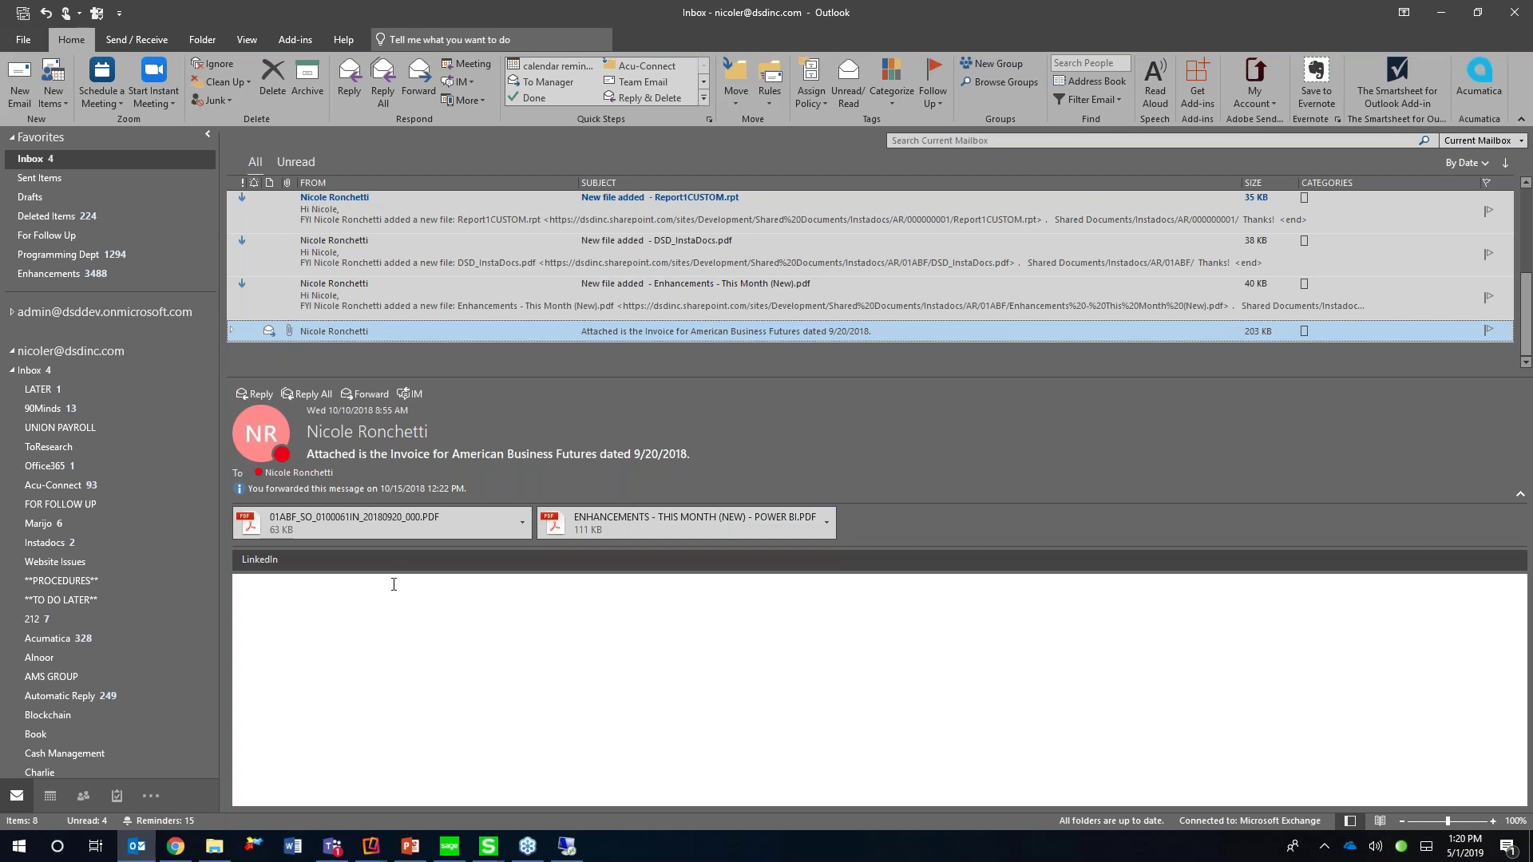
left_click(377, 524)
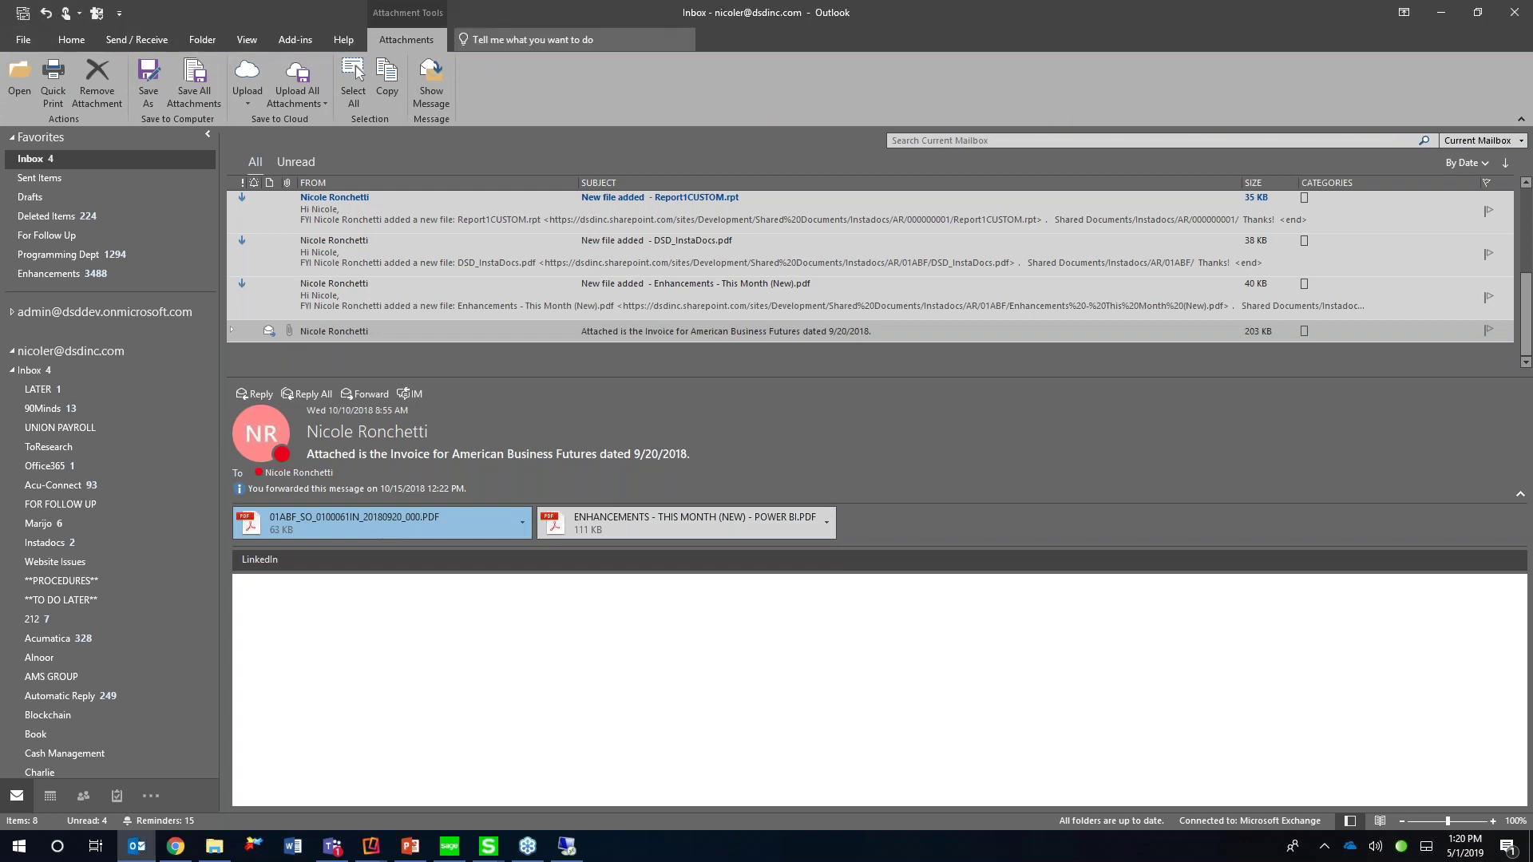
scroll(376, 523, "down", 2)
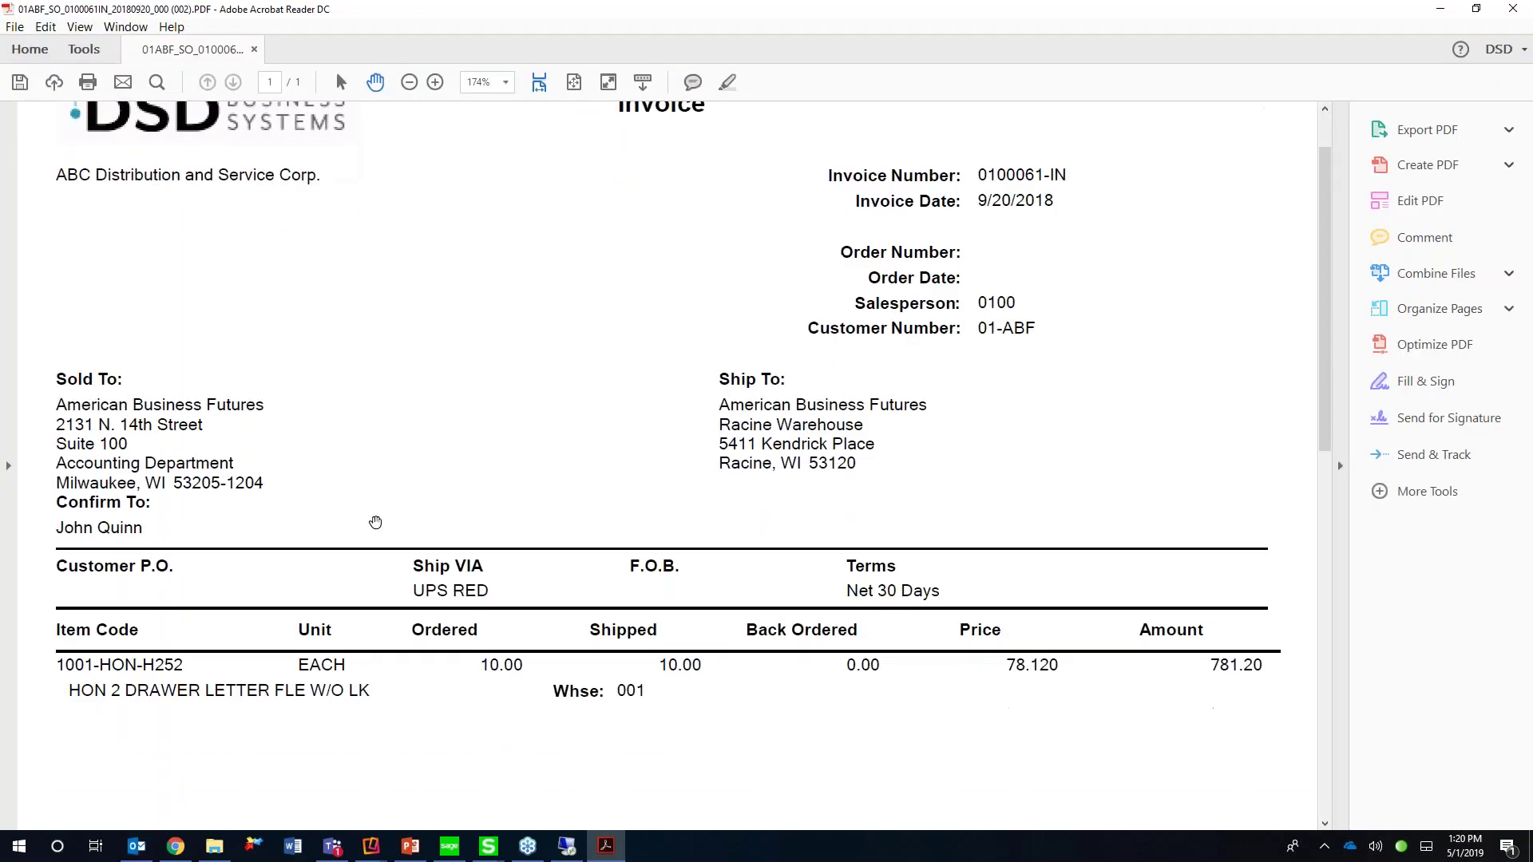
Scroll invoice 0100061-IN down to its 781.20 total, then minimize Acrobat Reader
scroll(375, 523, "up", 2)
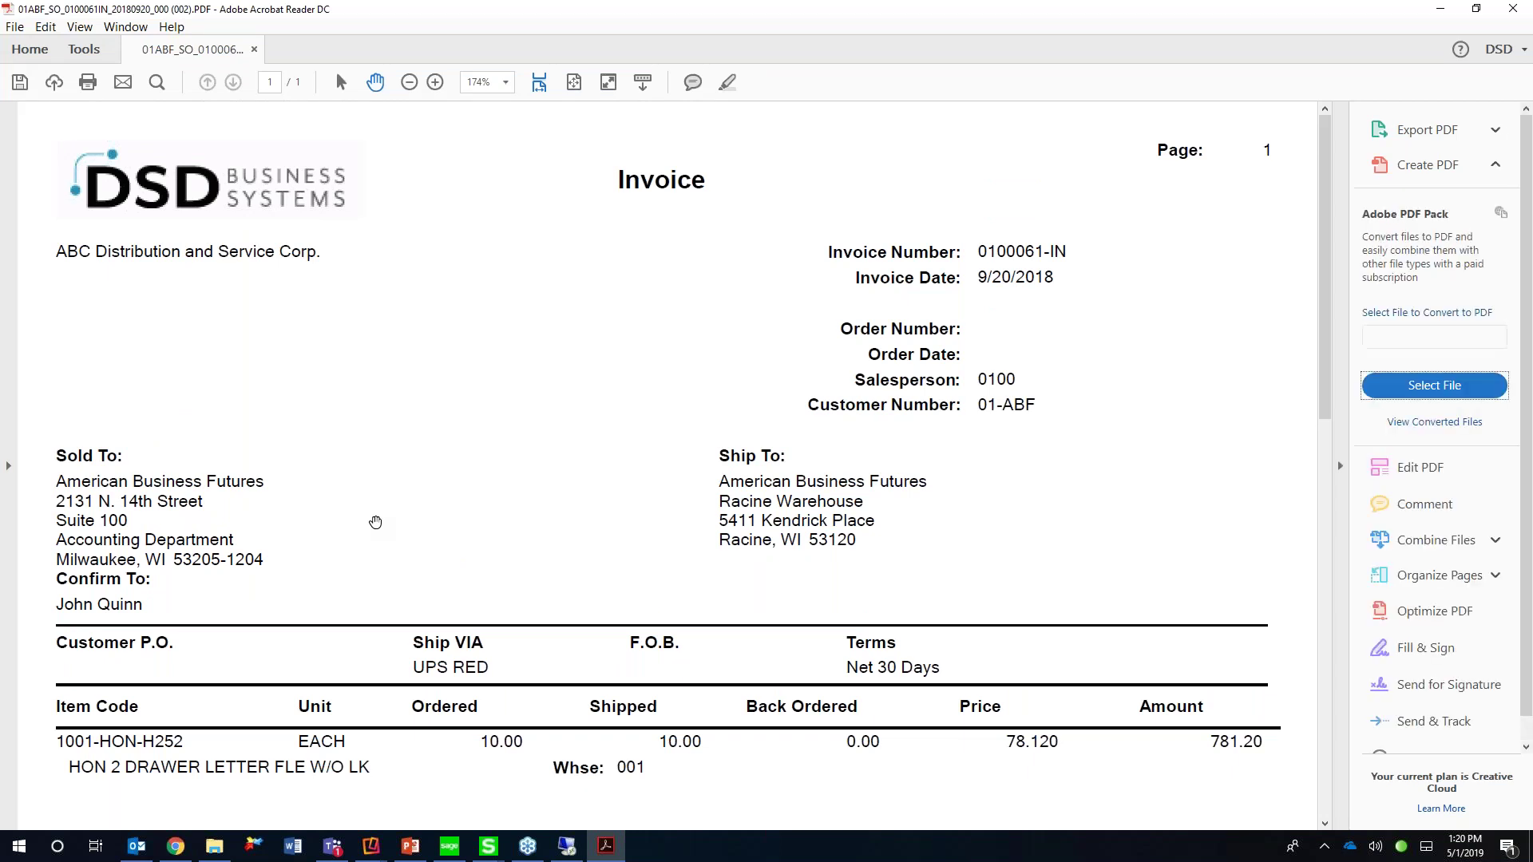
scroll(414, 516, "down", 15)
scroll(416, 515, "down", 7)
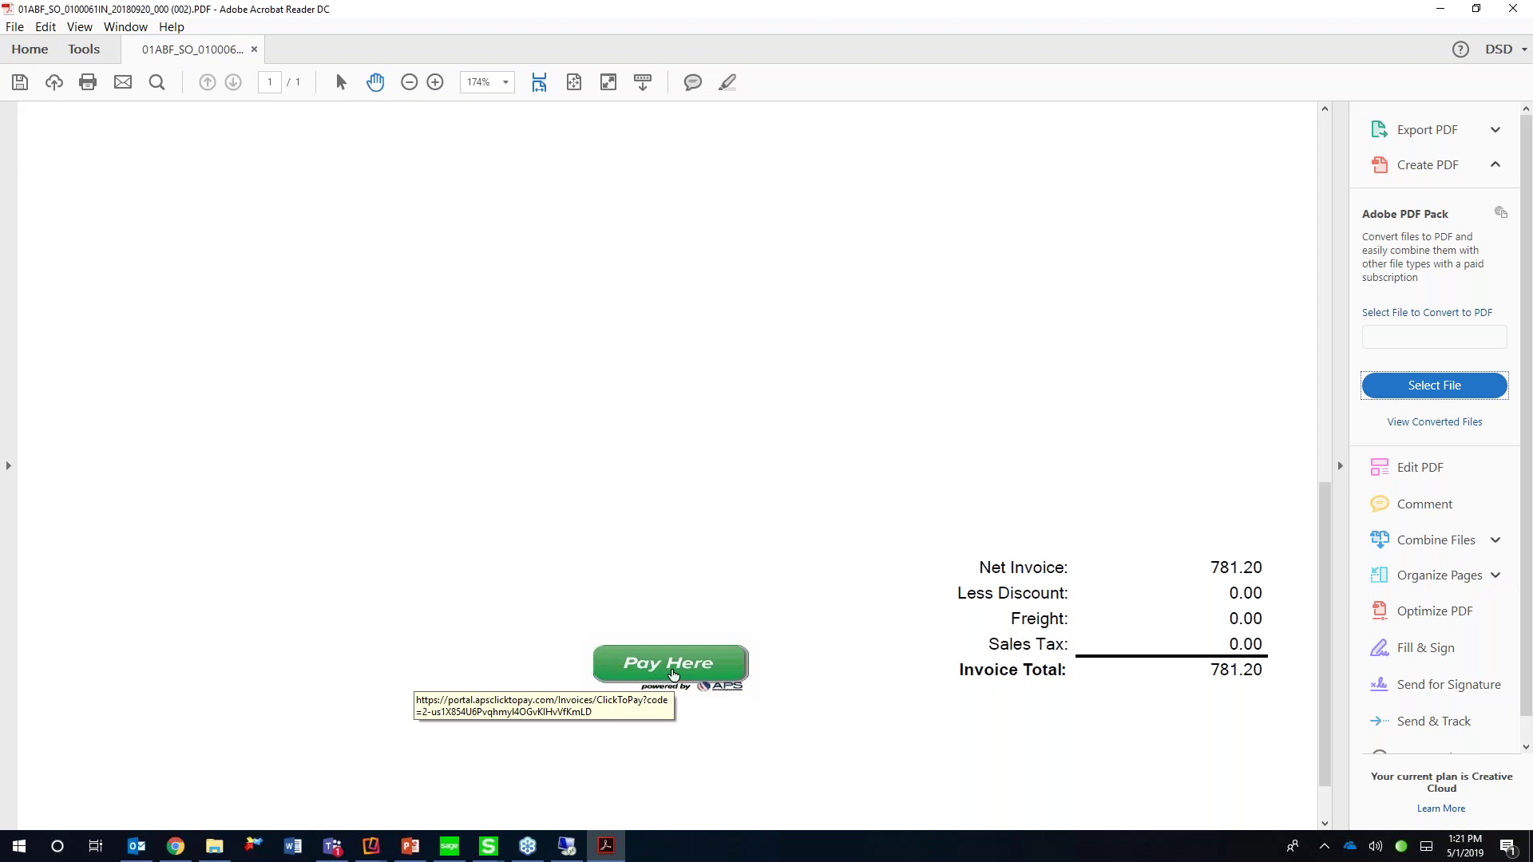
left_click(1441, 9)
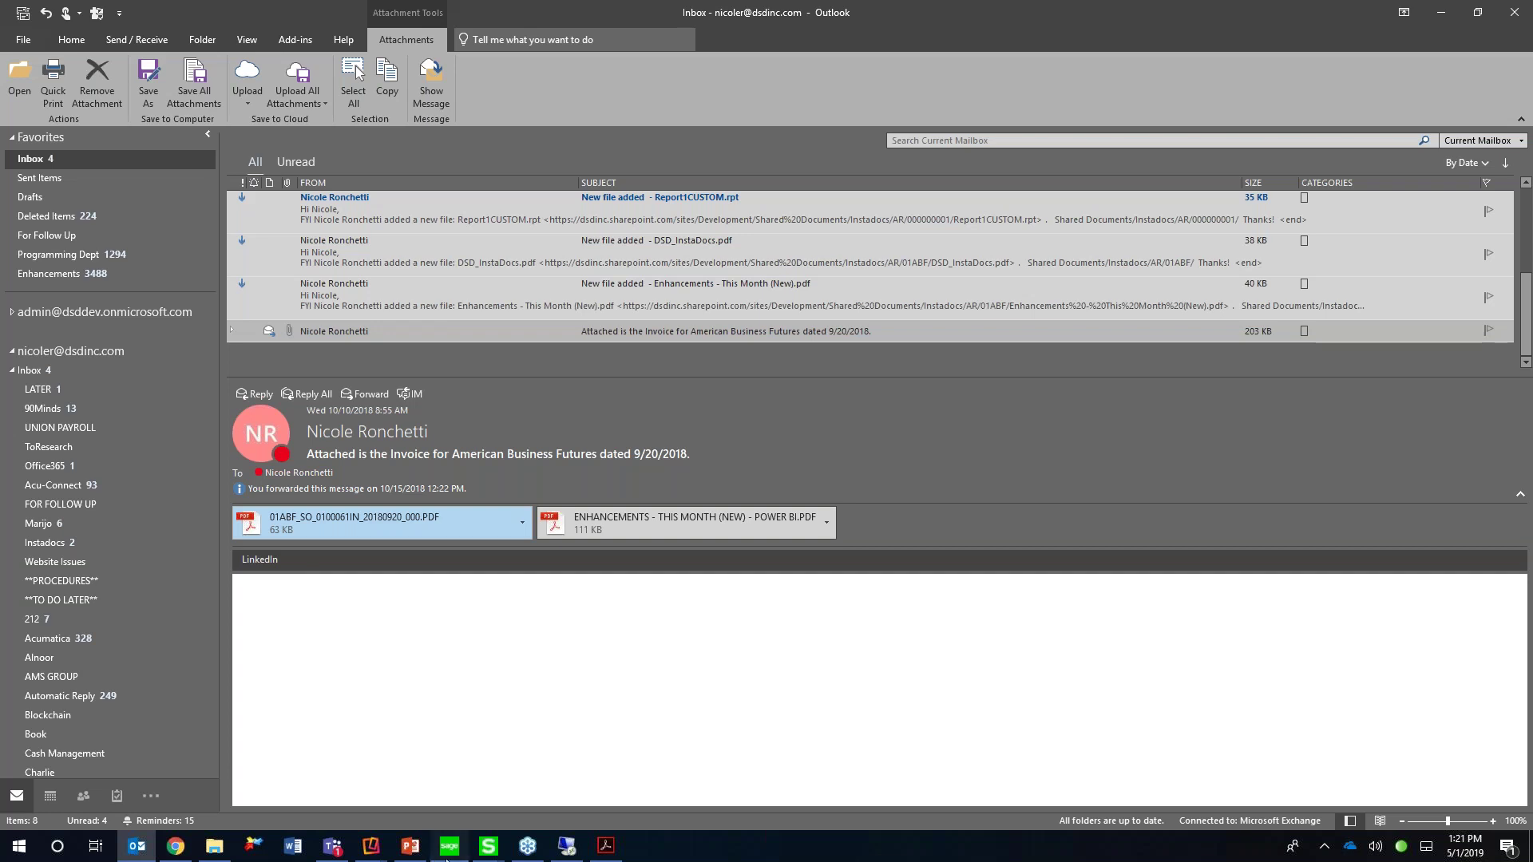
Close Sales Order Entry and both Customer Maintenance windows, then expand Sales Order Utilities
left_click(489, 846)
left_click(600, 787)
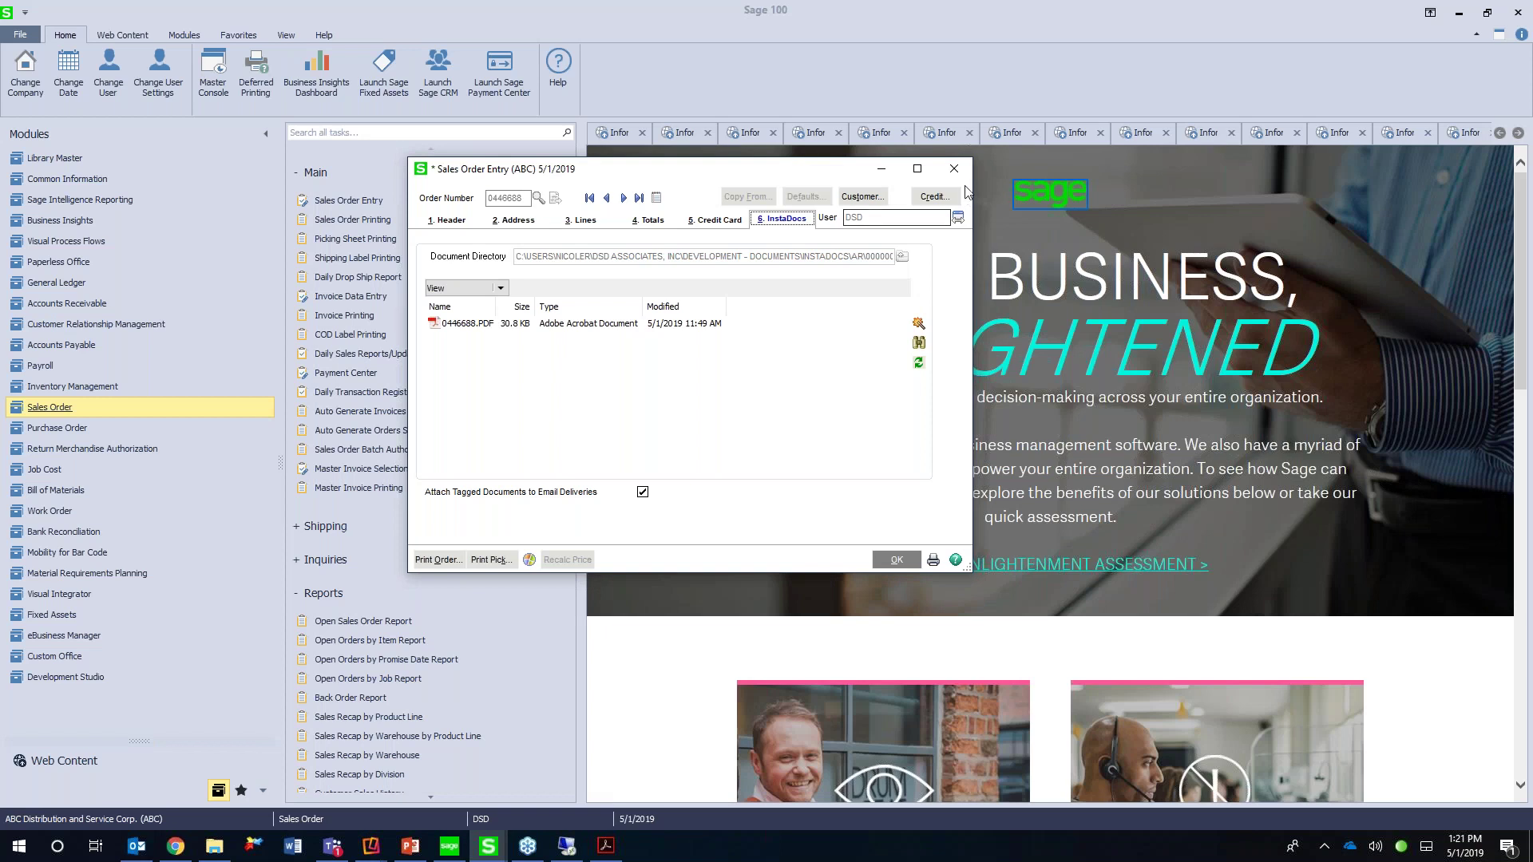
left_click(966, 159)
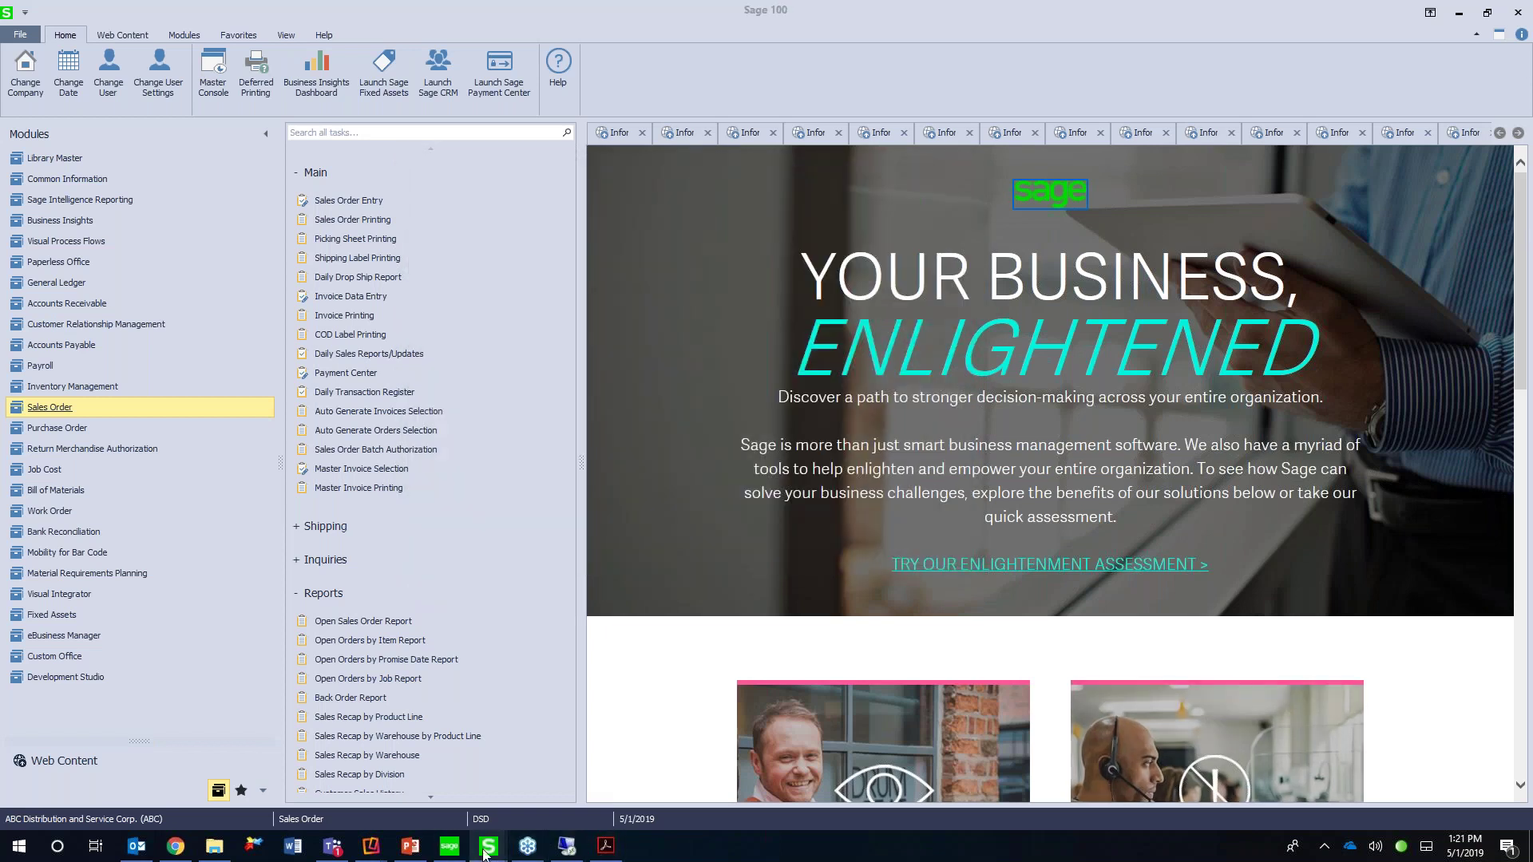
mouse_move(488, 845)
left_click(621, 726)
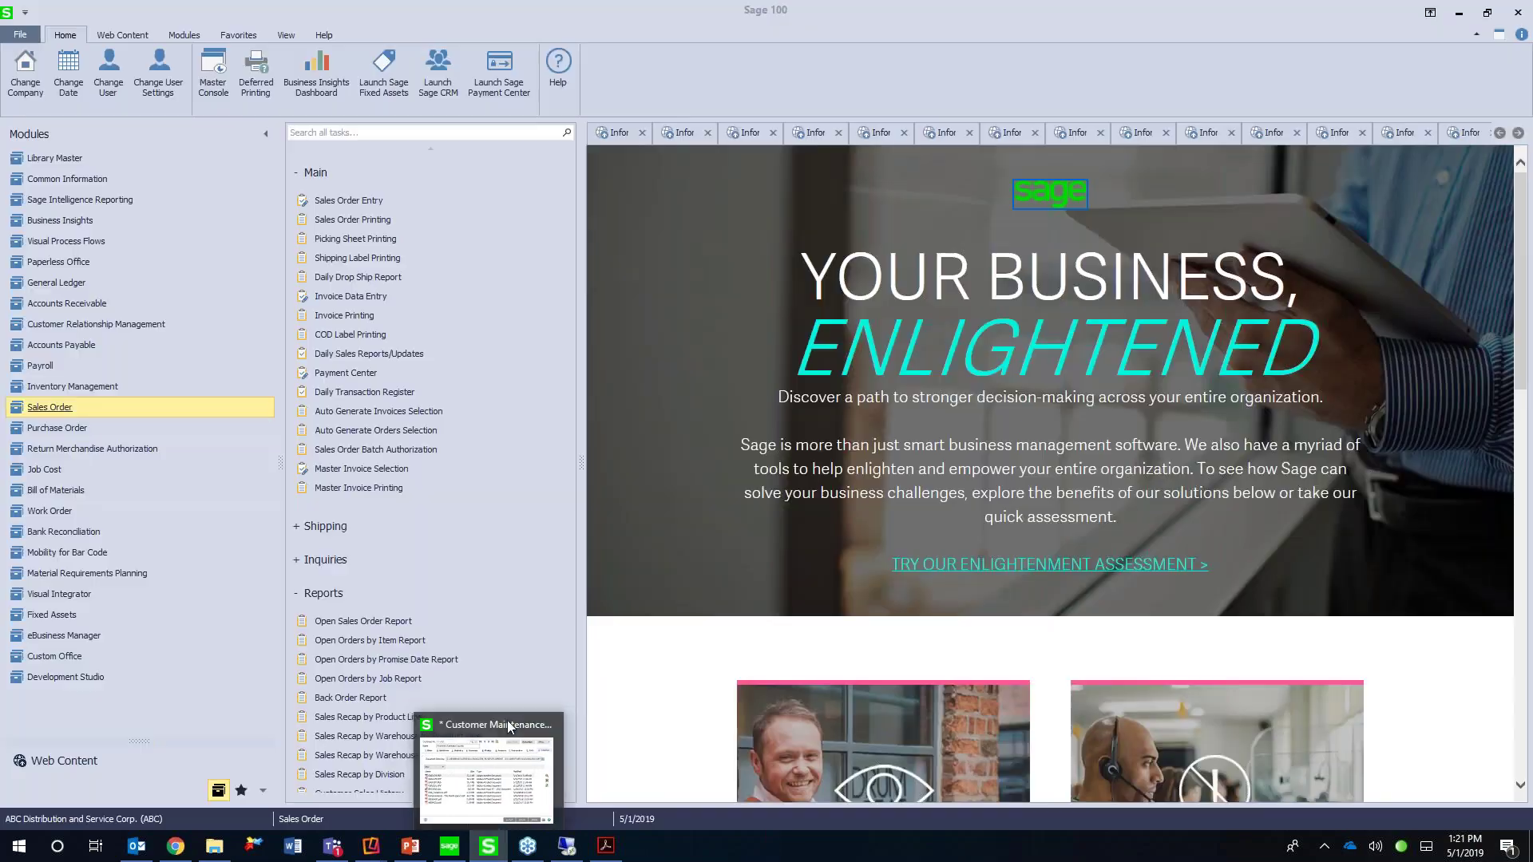
left_click(546, 724)
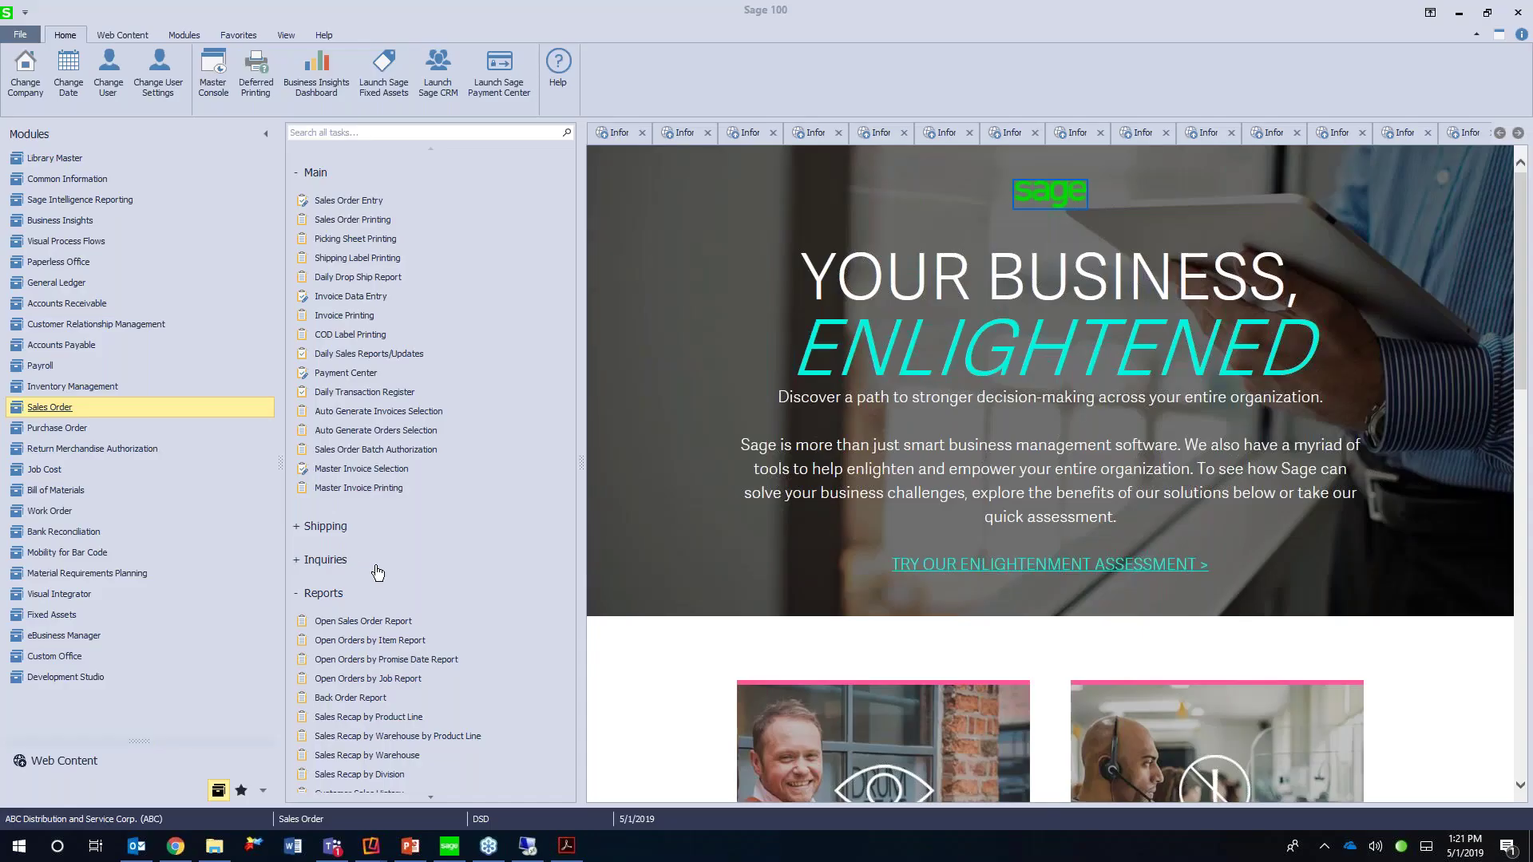
scroll(381, 559, "down", 5)
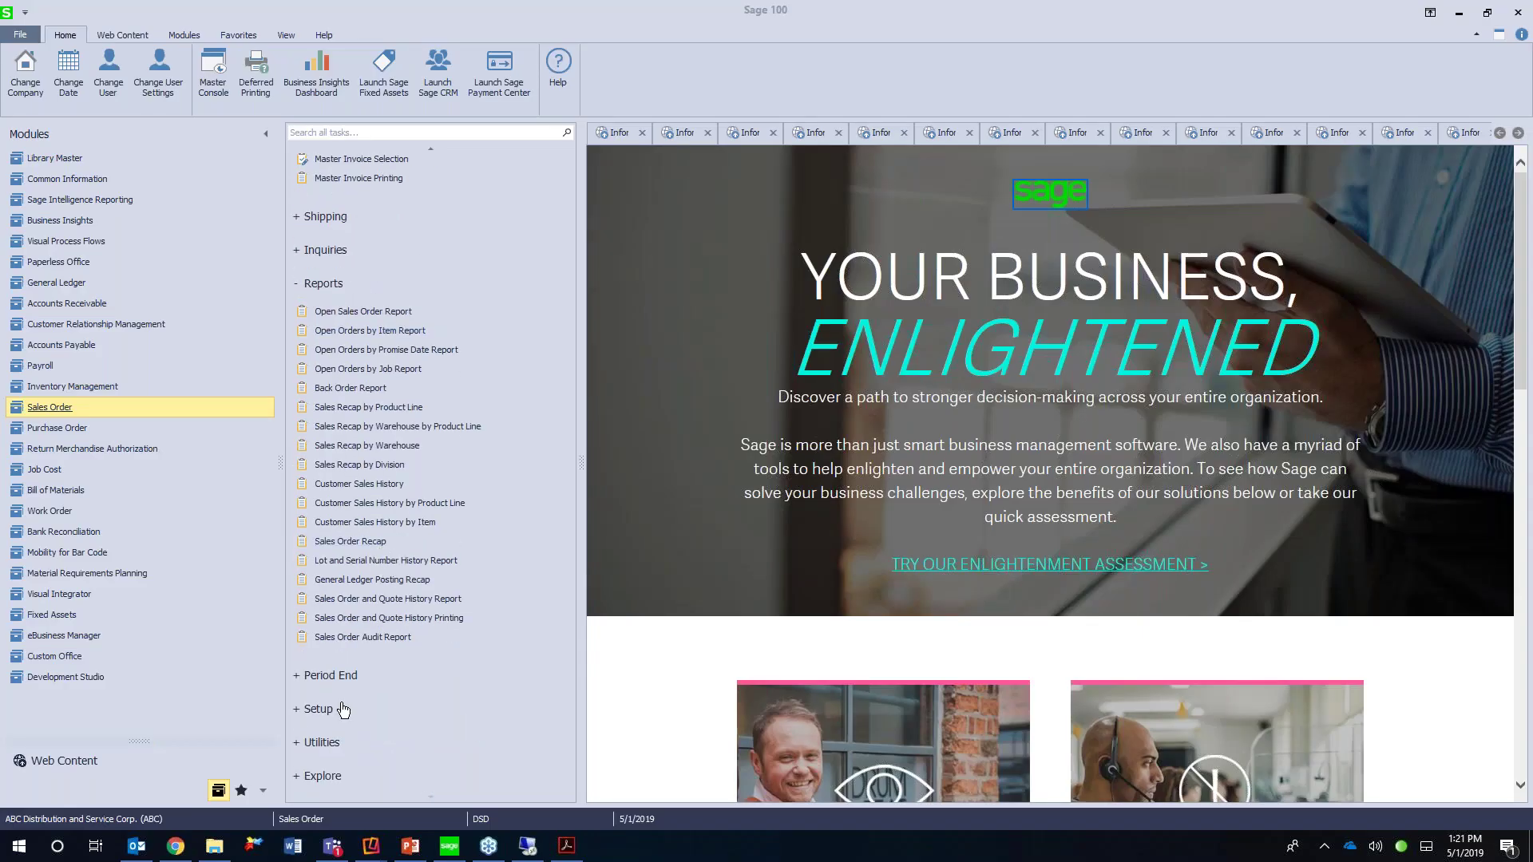
left_click(336, 742)
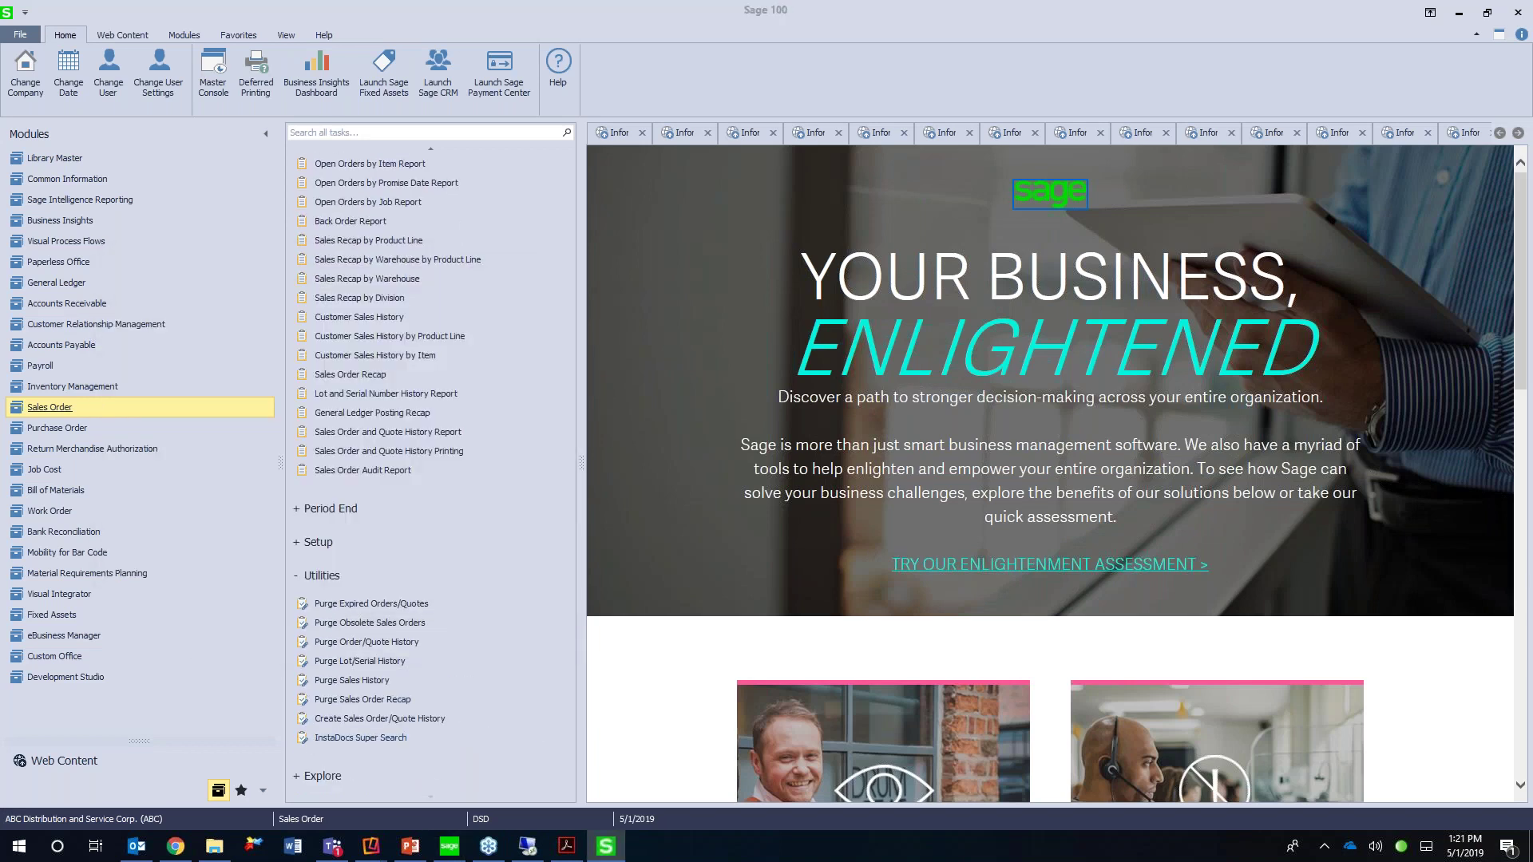
Search InstaDocs across all sources, listing files like 0000175.PDF and BR02600.DOC with their directories
left_click(933, 322)
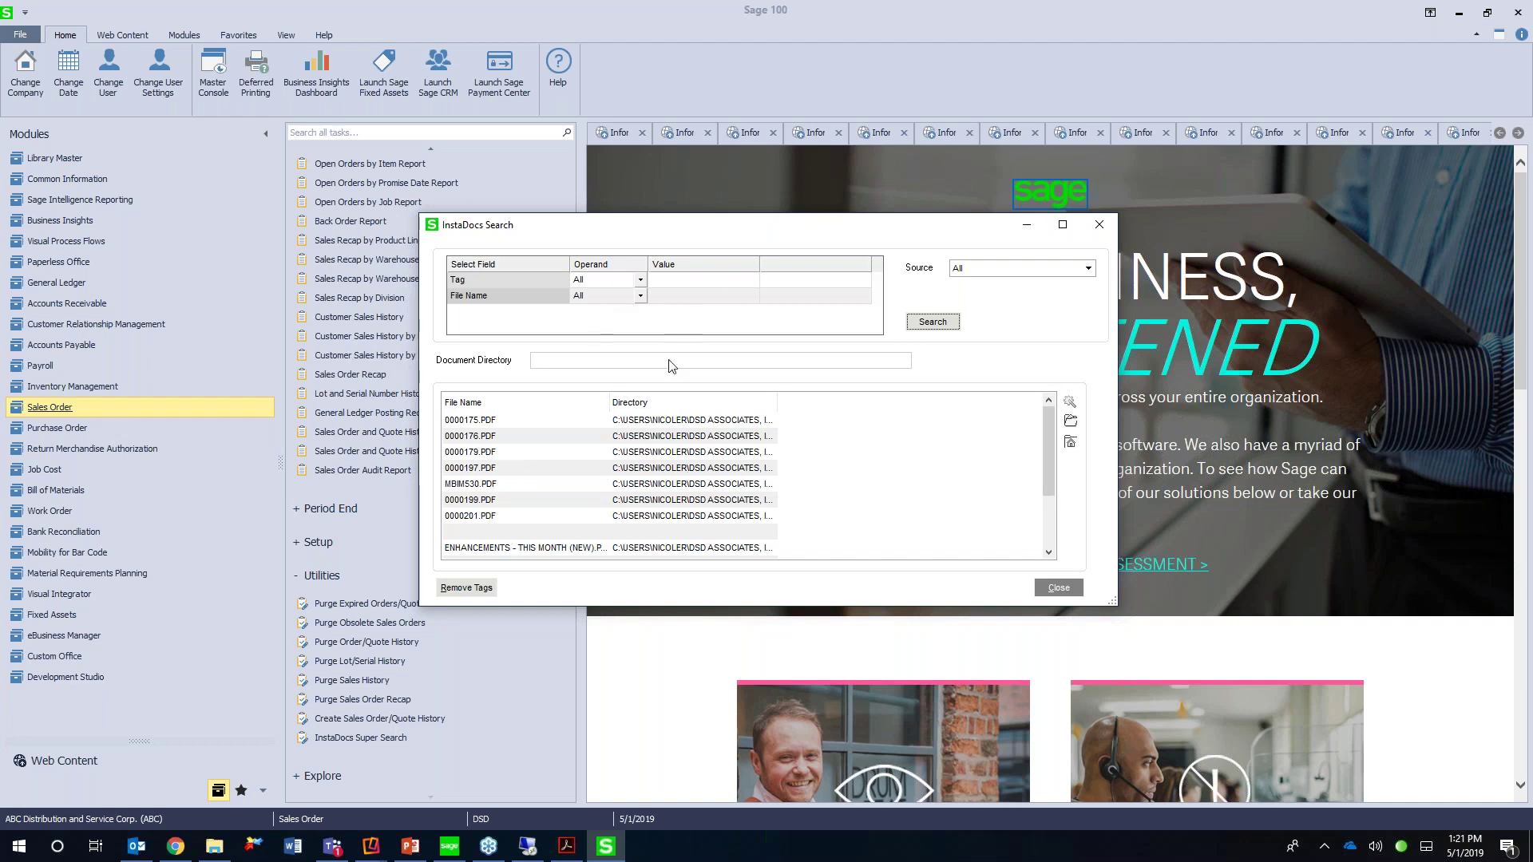
scroll(648, 548, "down", 2)
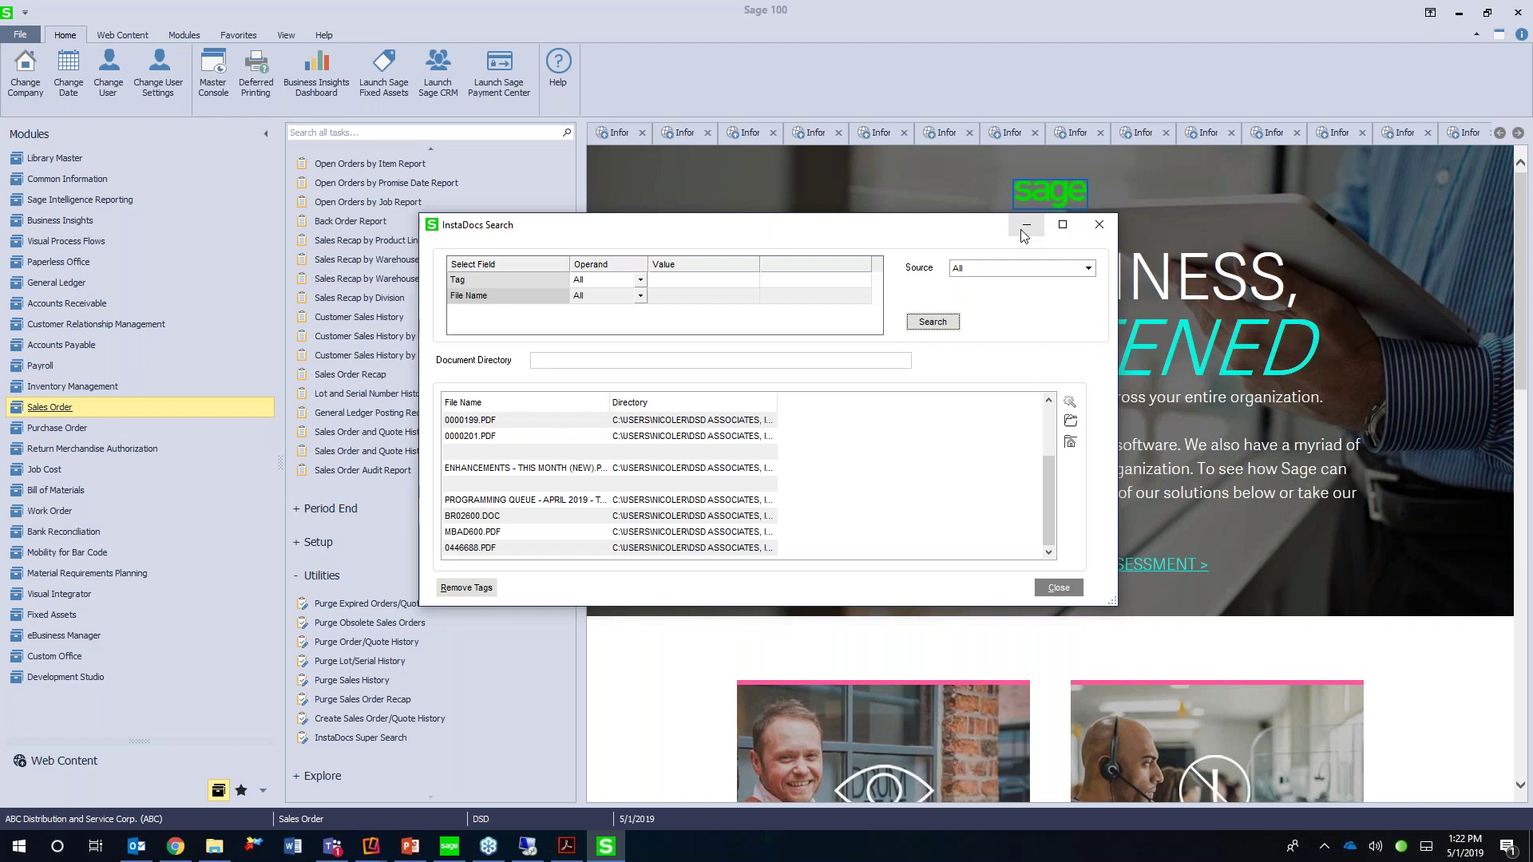
Browse File Explorer to the Instadocs\AR\01ABF folder
left_click(214, 853)
double_click(995, 205)
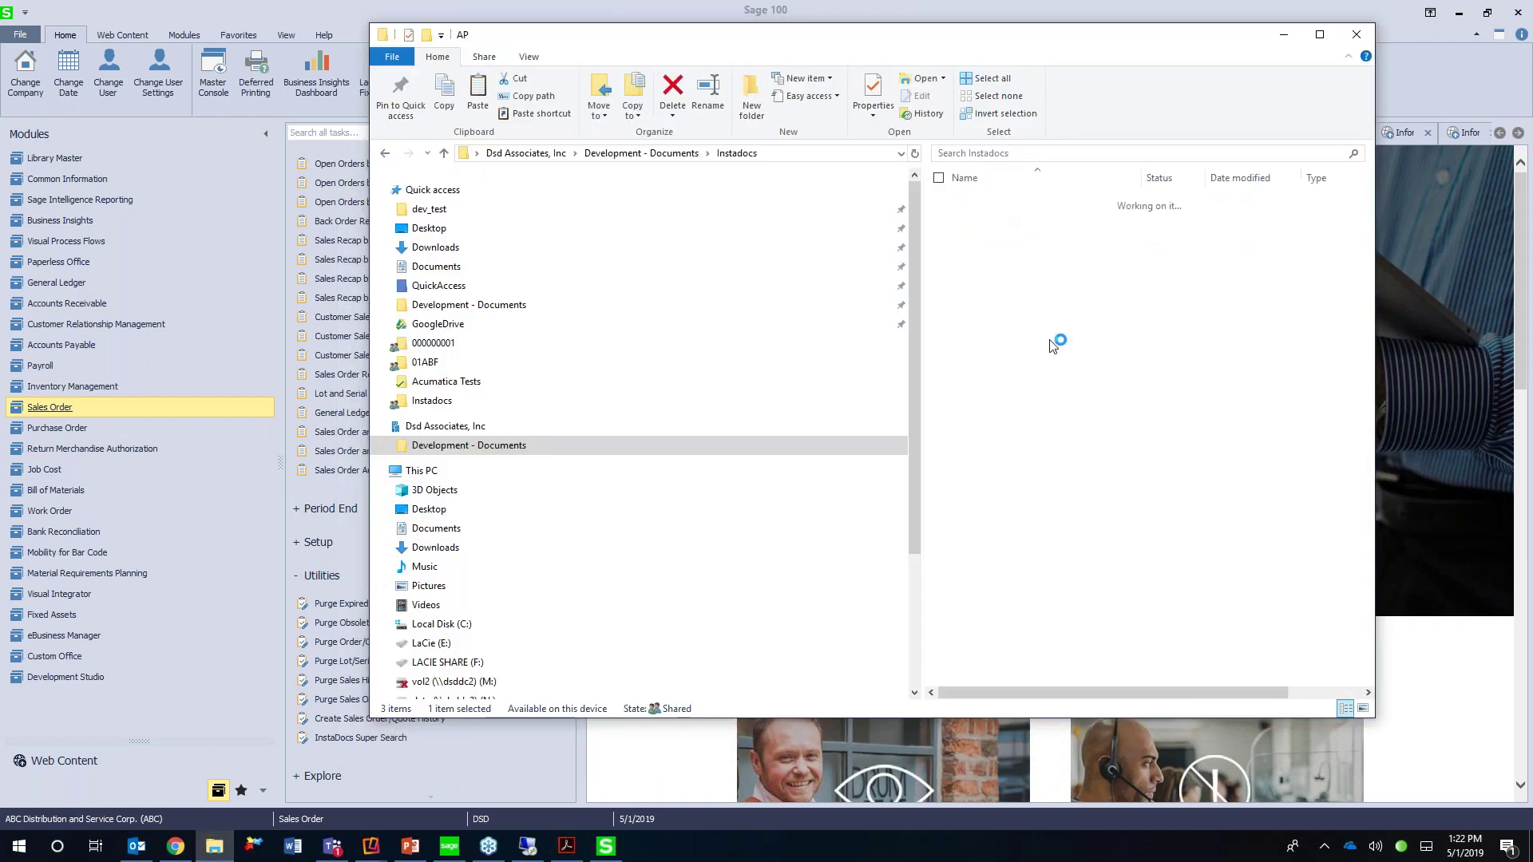
left_click(736, 152)
double_click(974, 218)
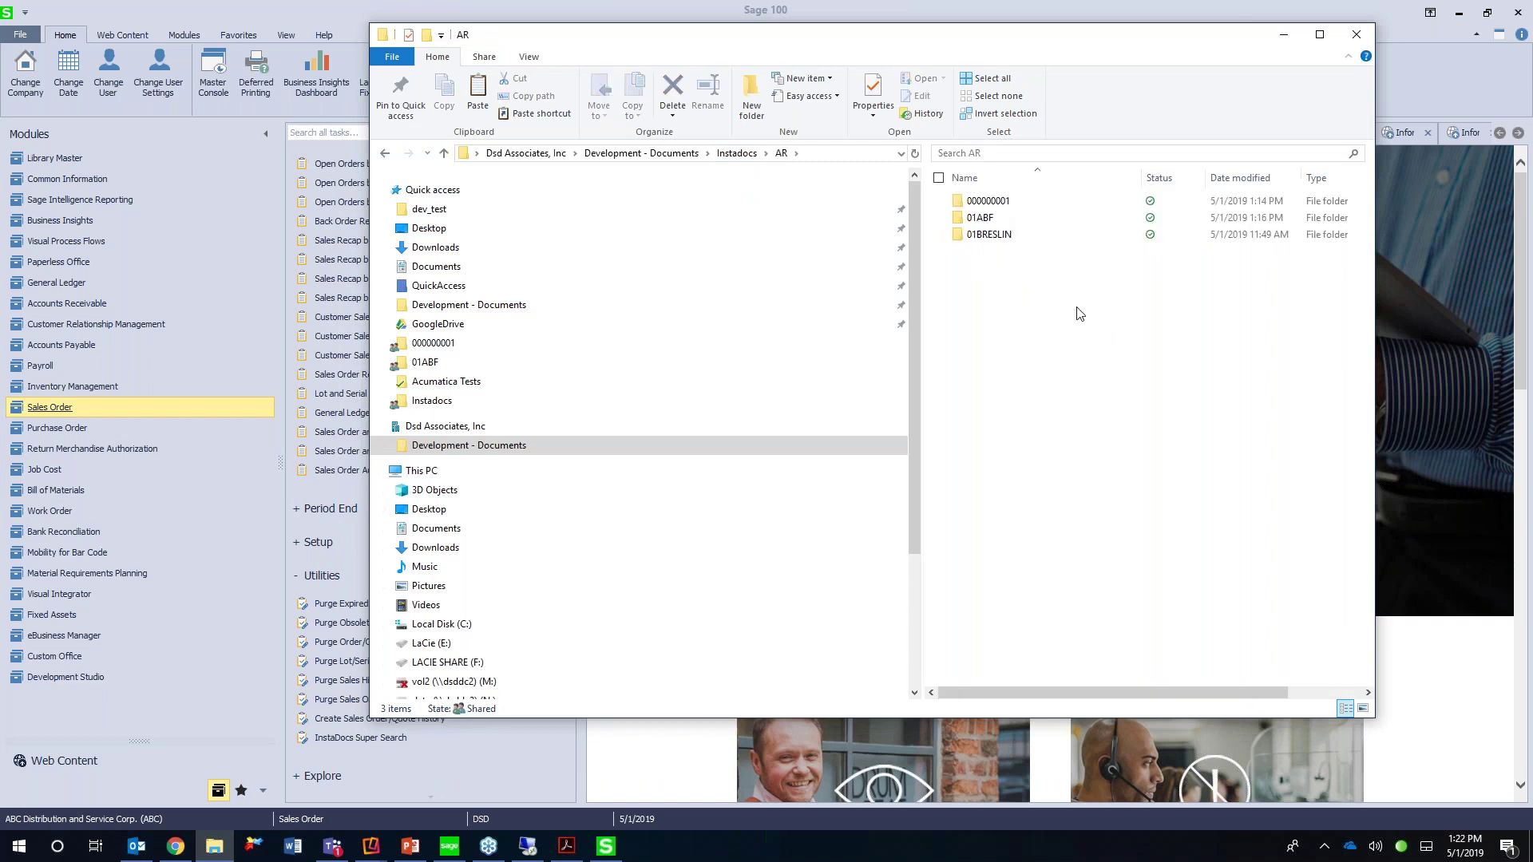
left_click_drag(992, 44, 713, 56)
left_click(721, 229)
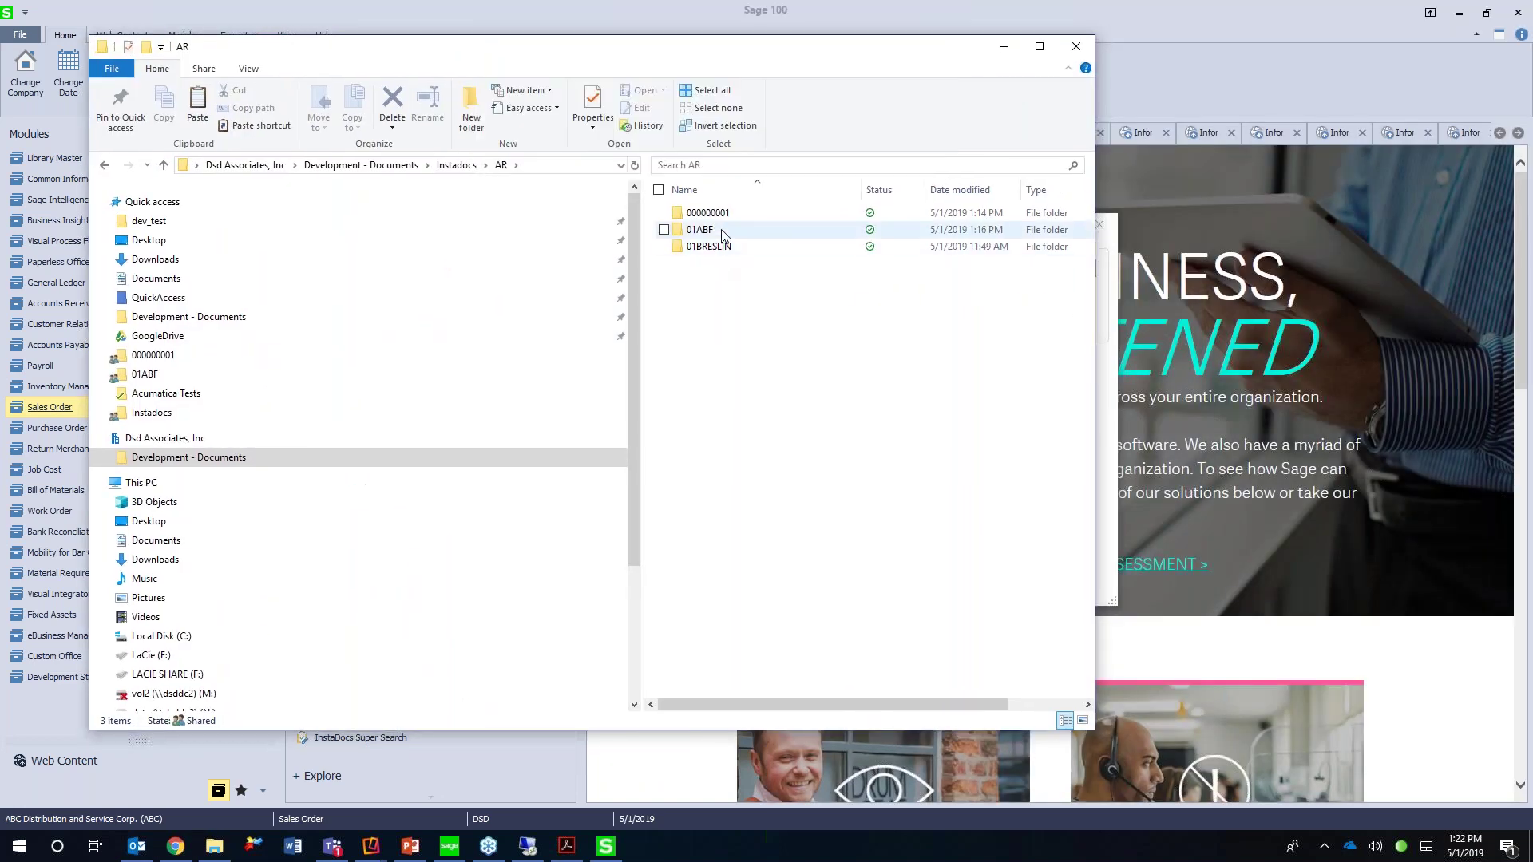
double_click(721, 228)
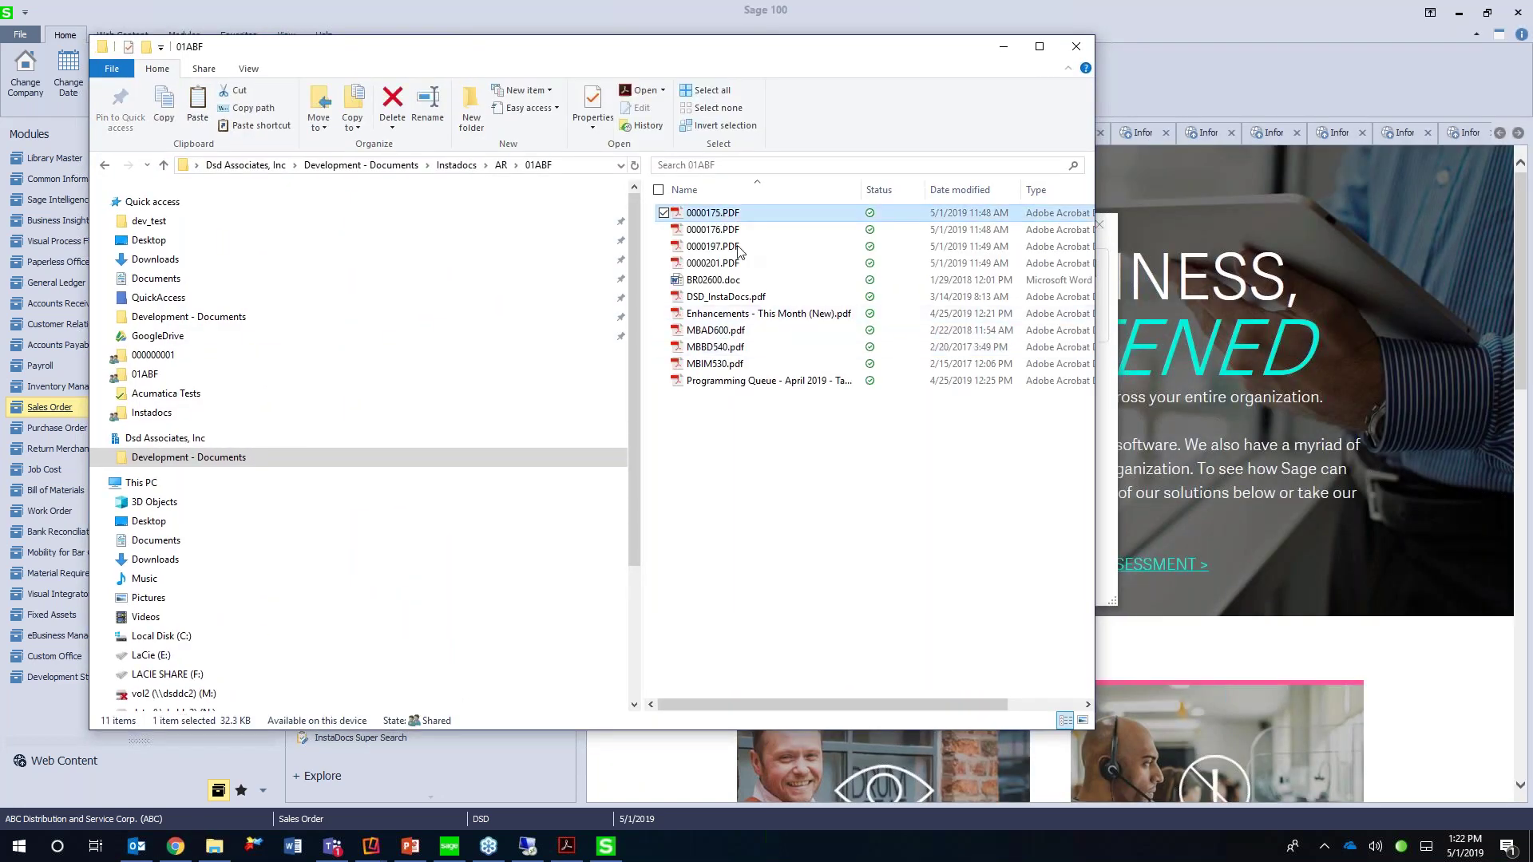
Delete the six files from 0000175.PDF through DSD_InstaDocs.pdf
left_click(1004, 302, "shift")
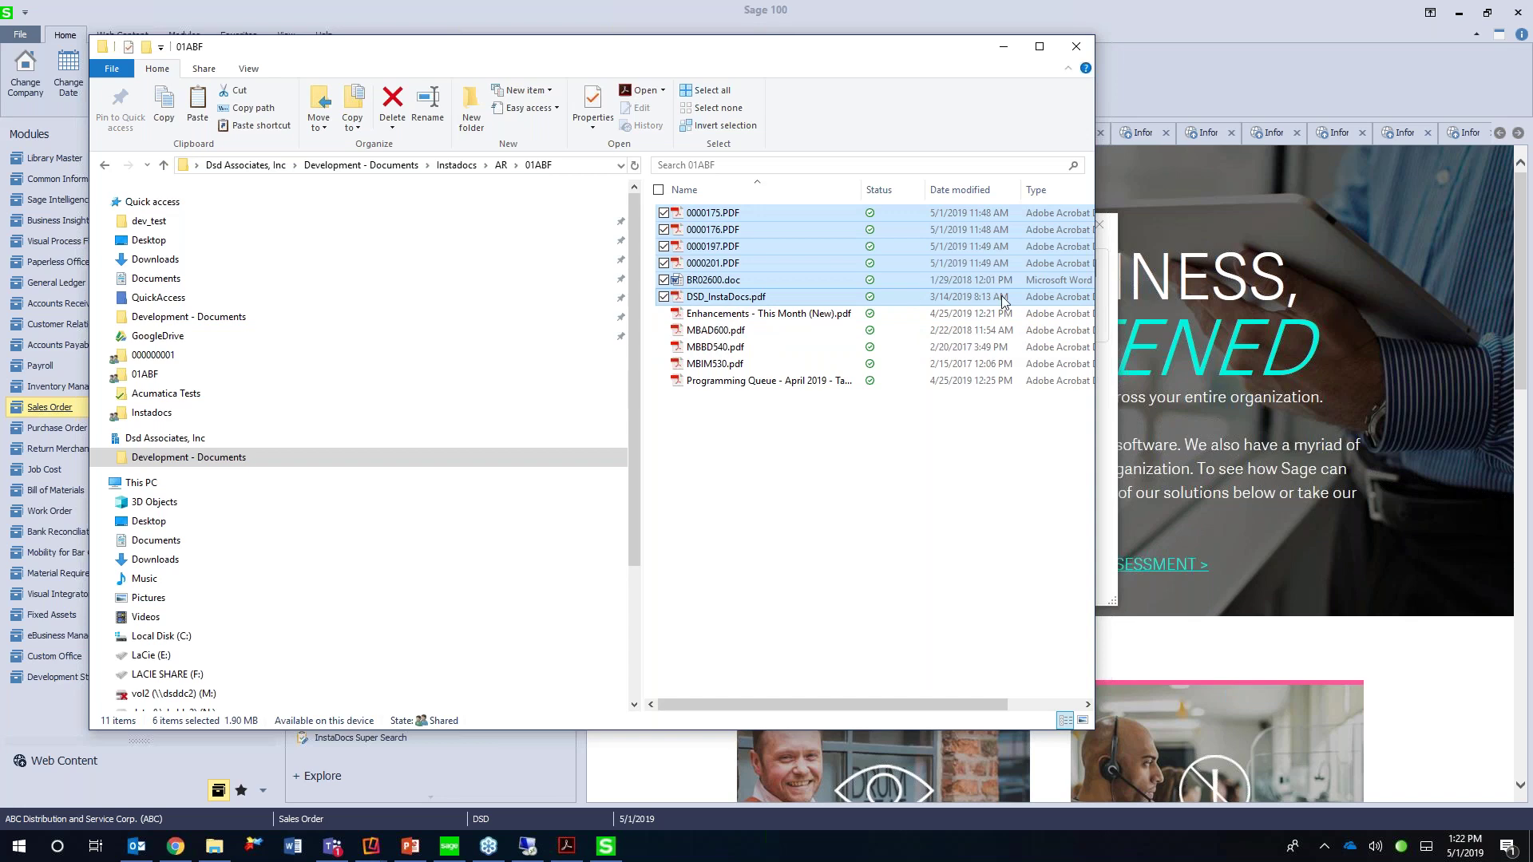
key("Delete")
left_click(808, 452)
Rerun InstaDocs Super Search, widen the Directory column, and inspect the red 0000176.PDF and 0000197.PDF rows
left_click(1004, 46)
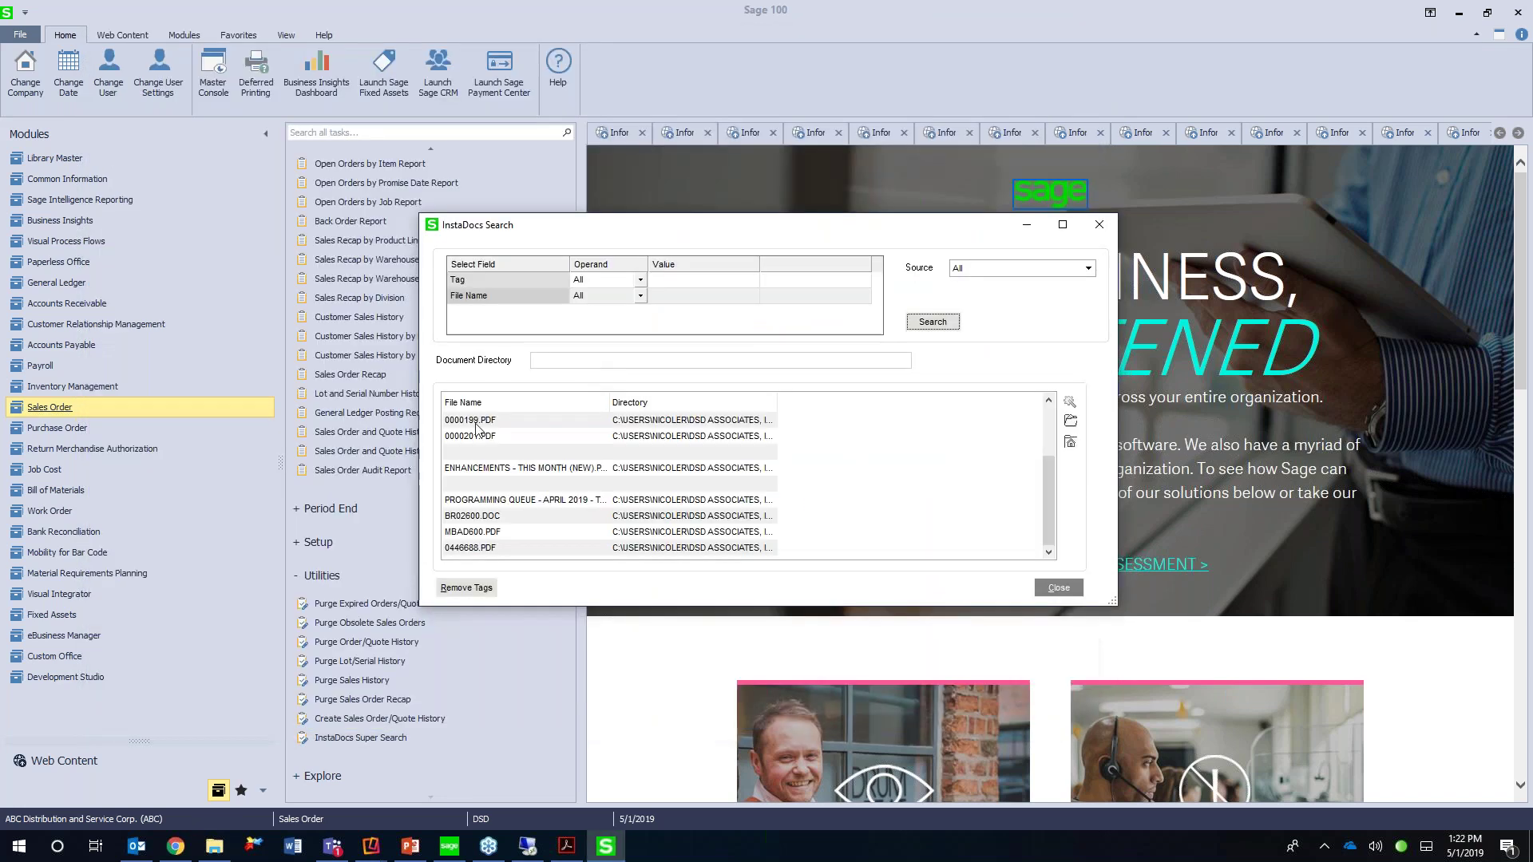
left_click(1099, 224)
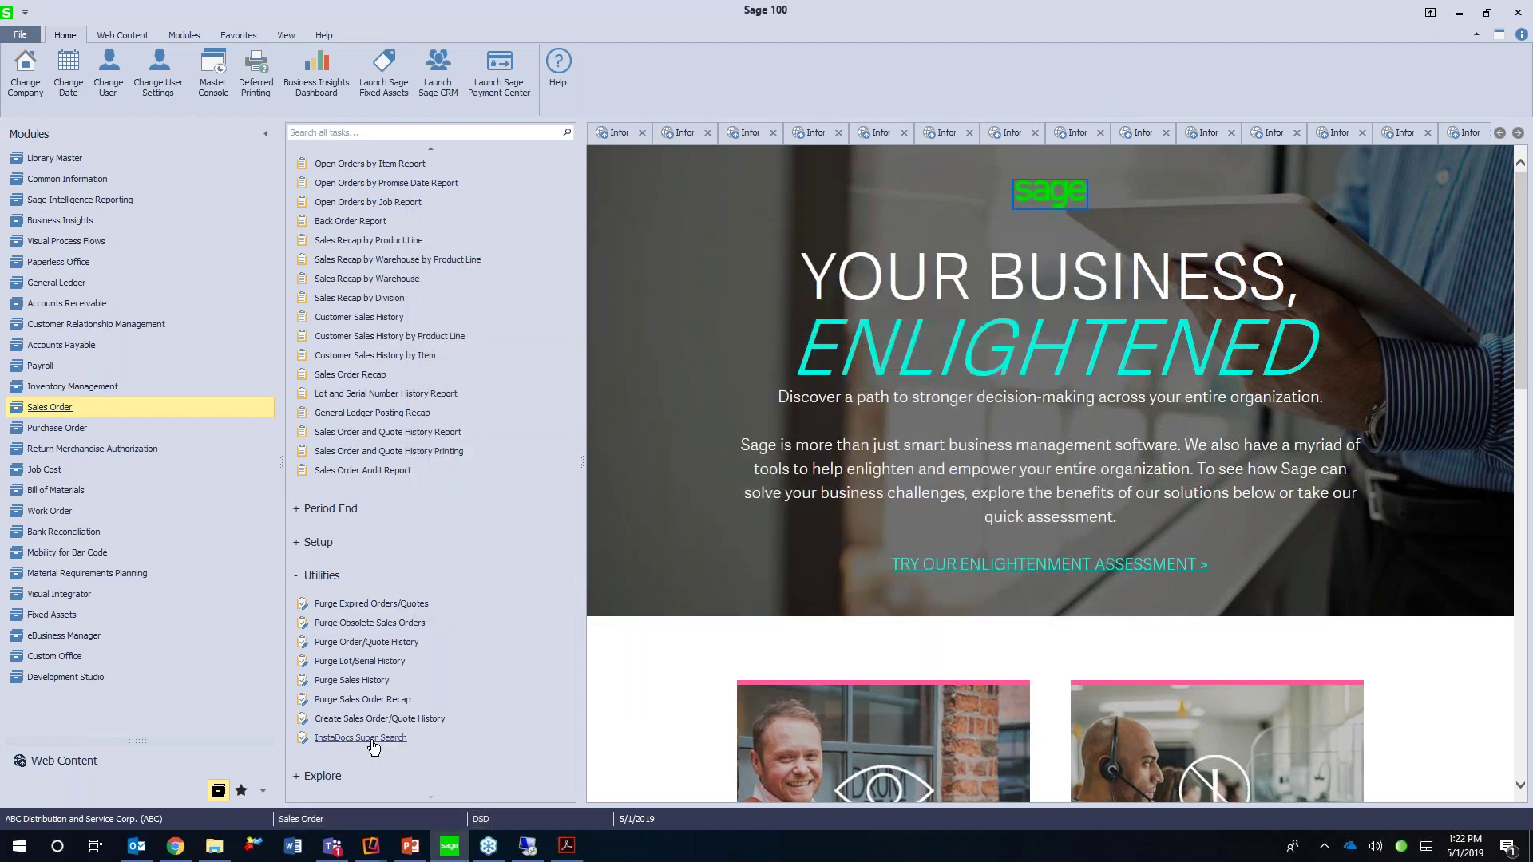
left_click(372, 739)
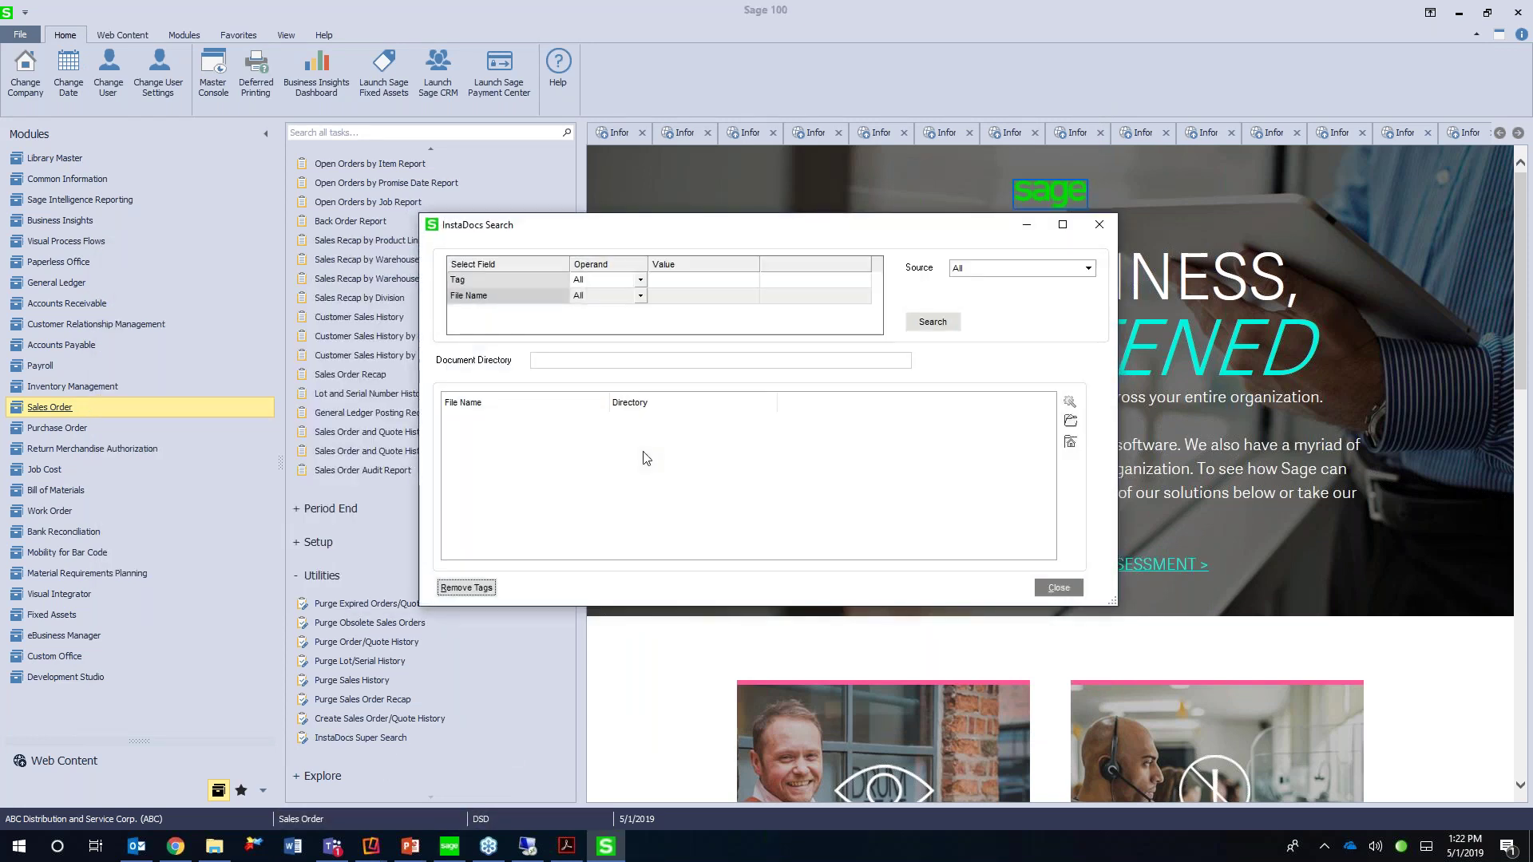
left_click(936, 324)
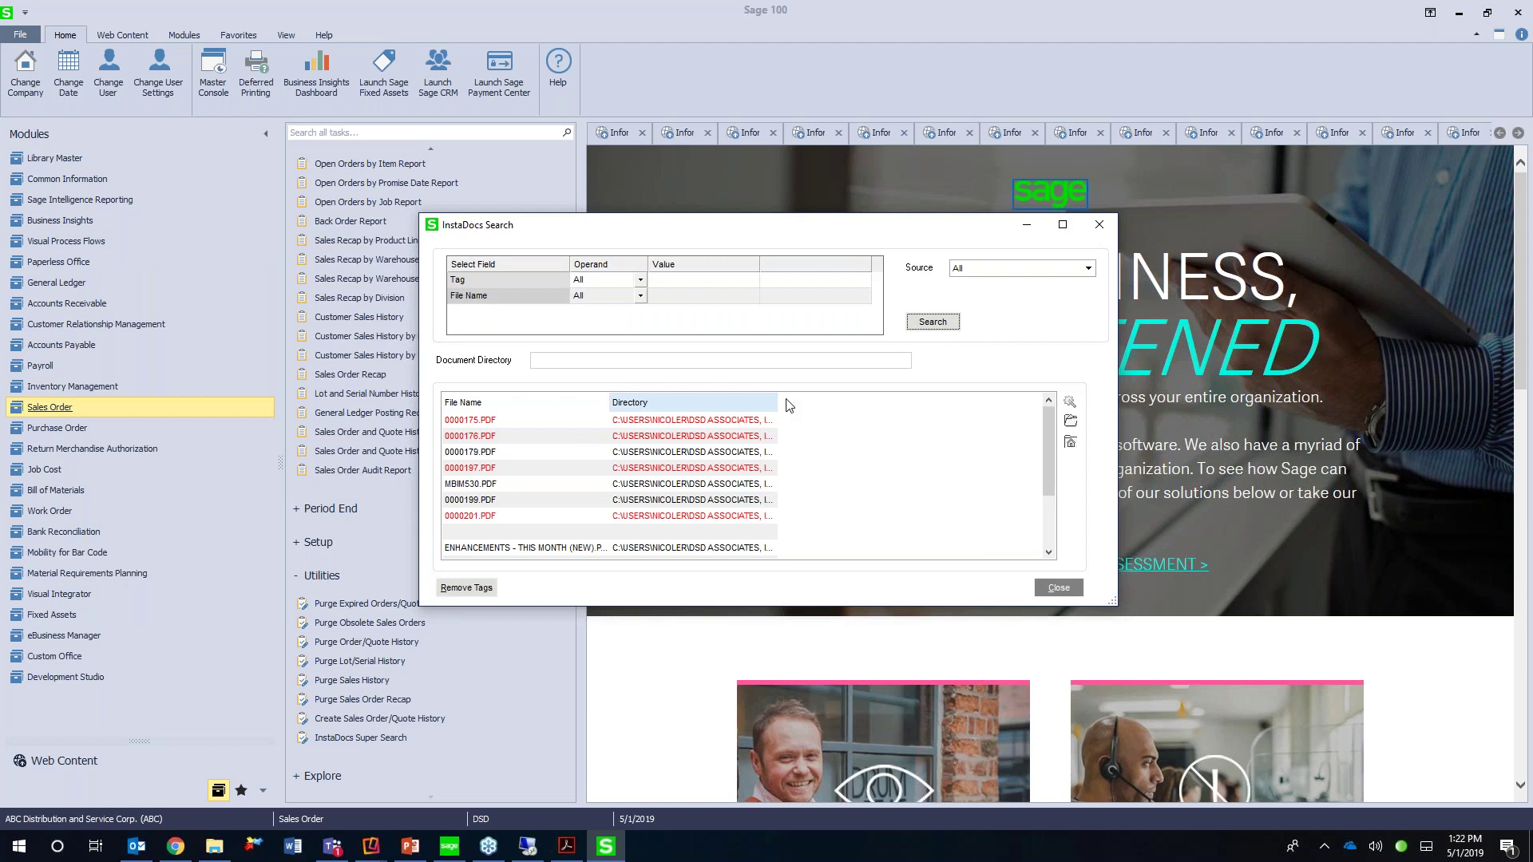
left_click_drag(794, 397, 982, 386)
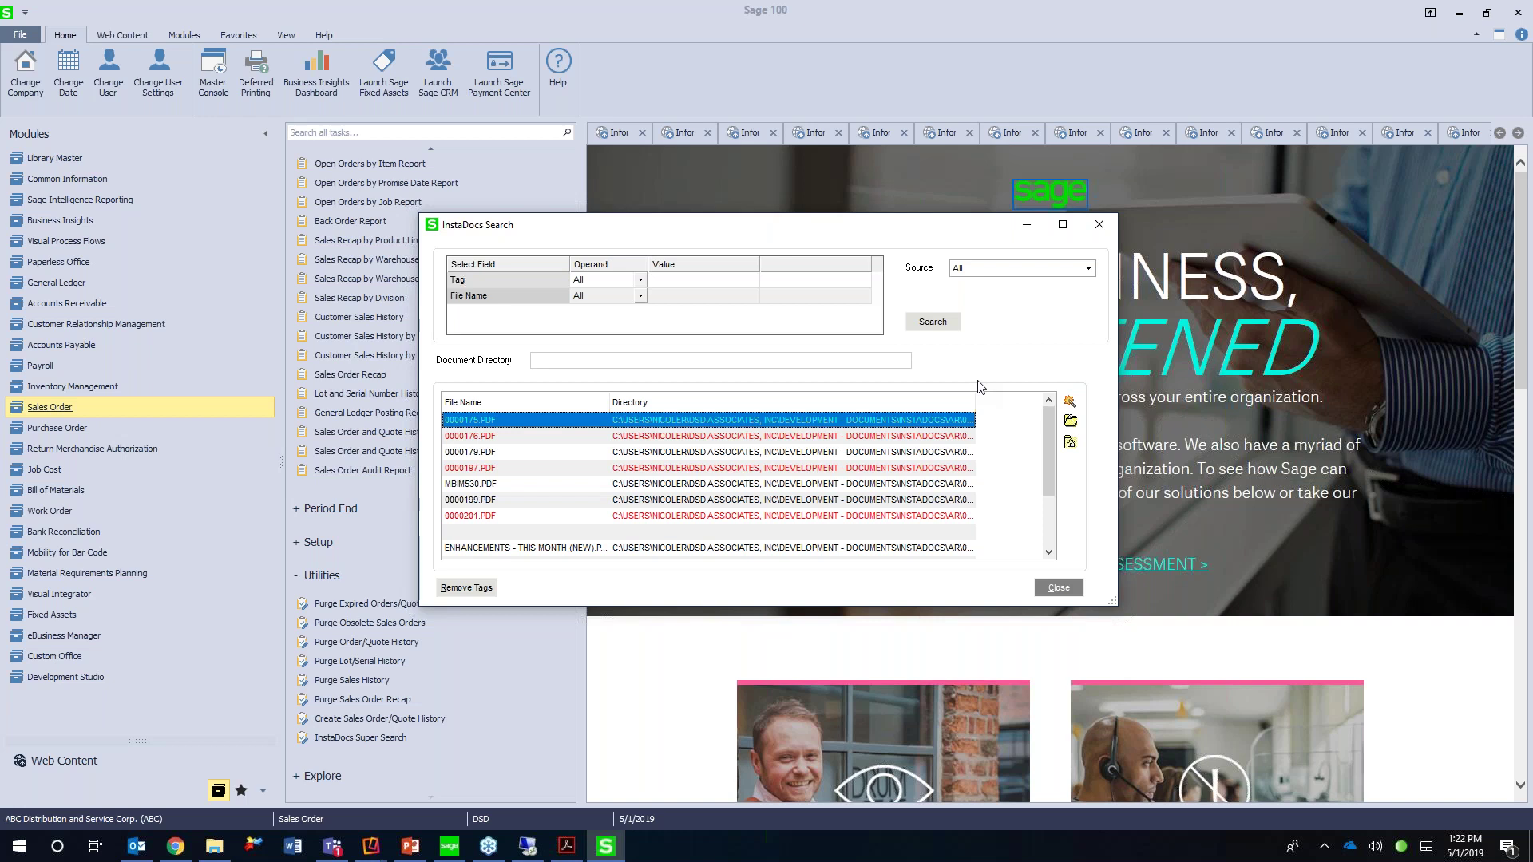
left_click(515, 438)
left_click(497, 471)
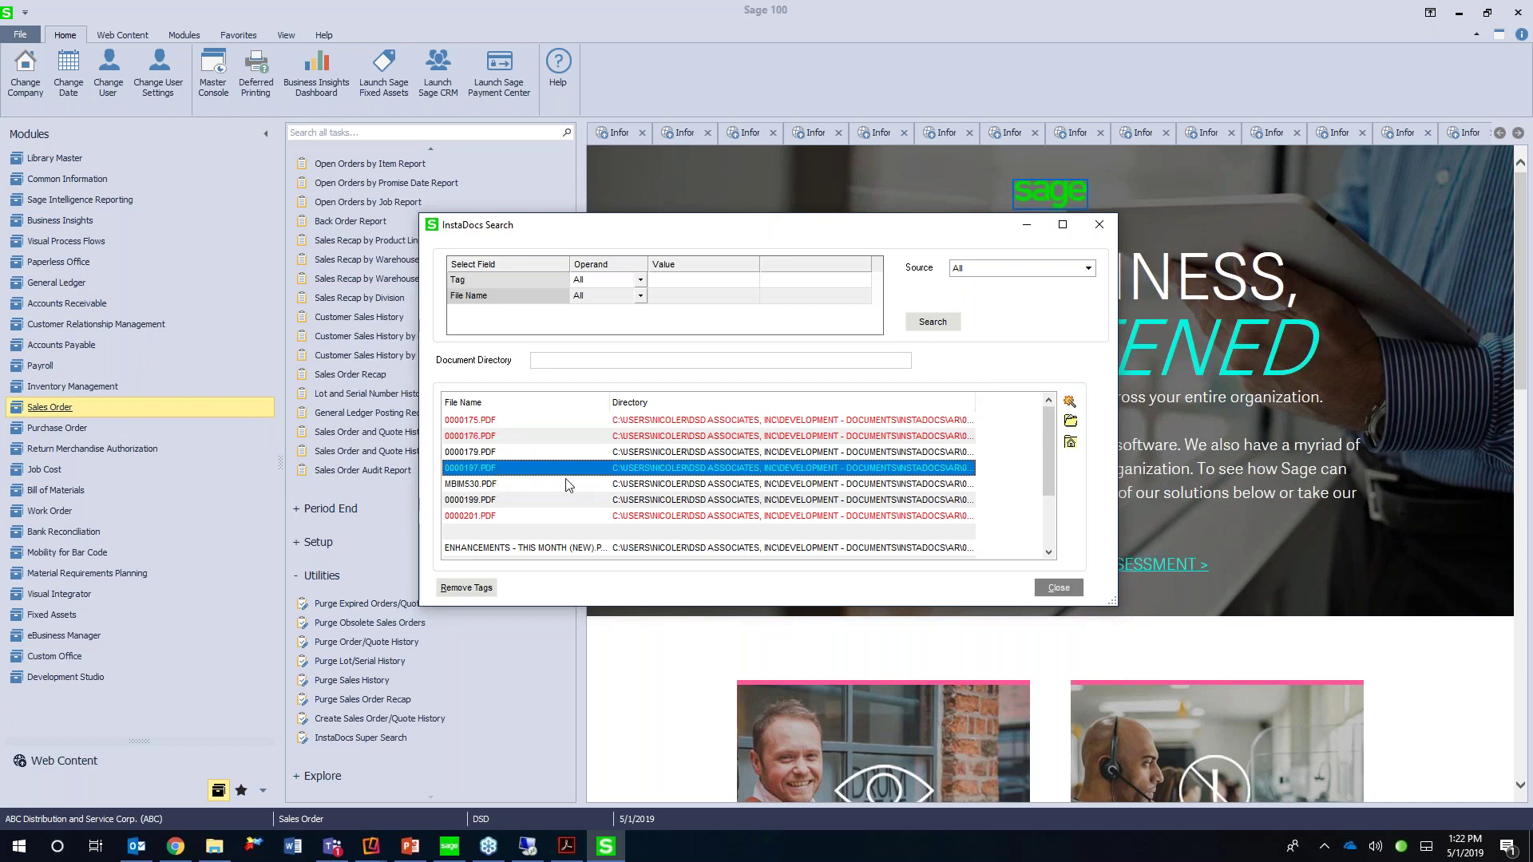
Remove the orphaned tag records for the deleted files, then close the InstaDocs Search window
left_click(467, 591)
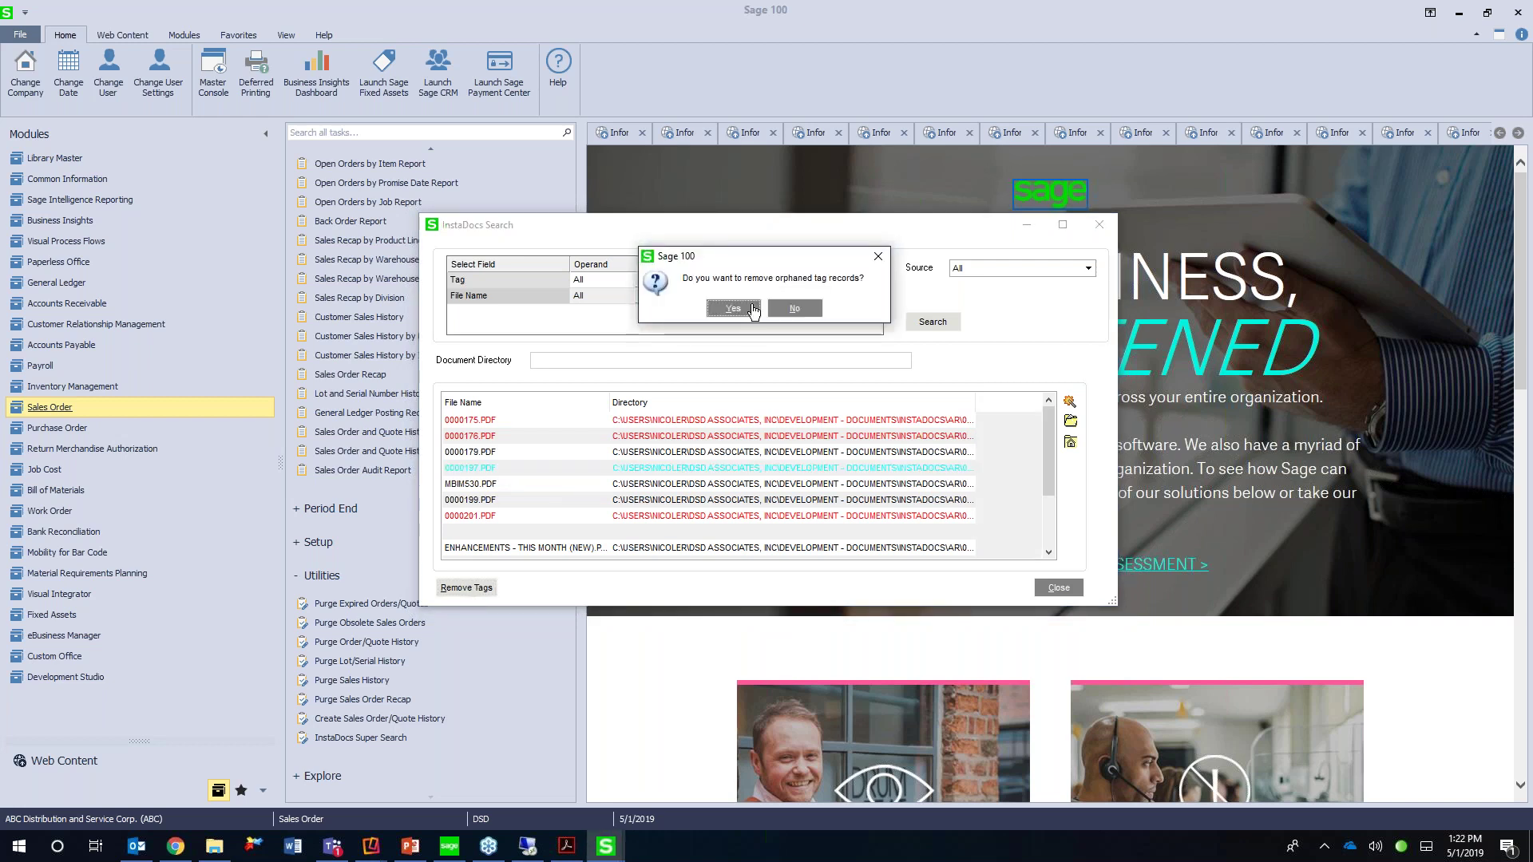
left_click(754, 310)
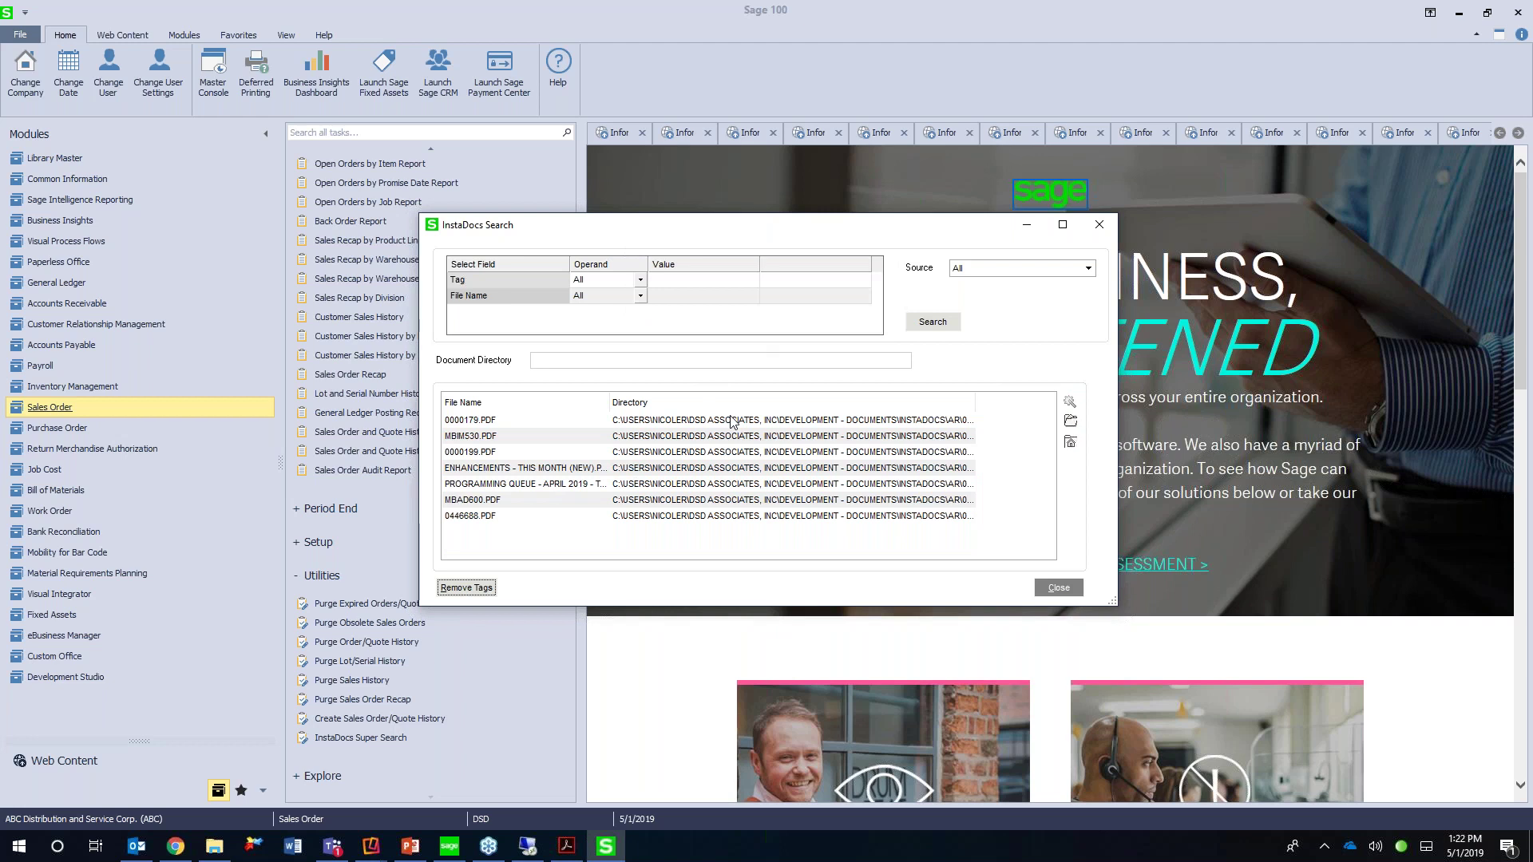
left_click(1100, 225)
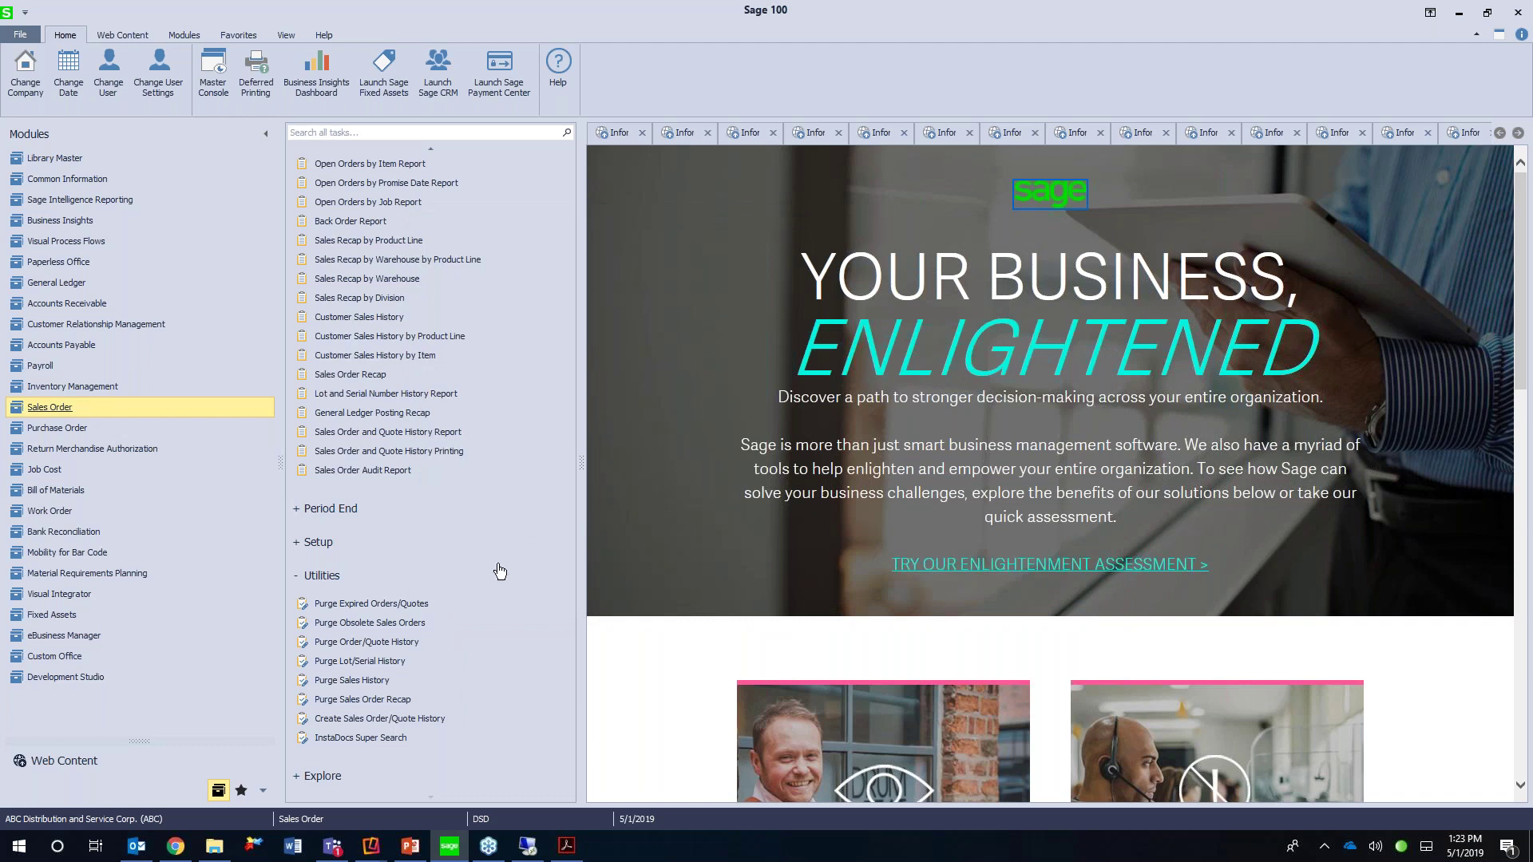
Expand Sales Order Setup and check its InstaDocs Setup Options, then close them
scroll(443, 628, "up", 3)
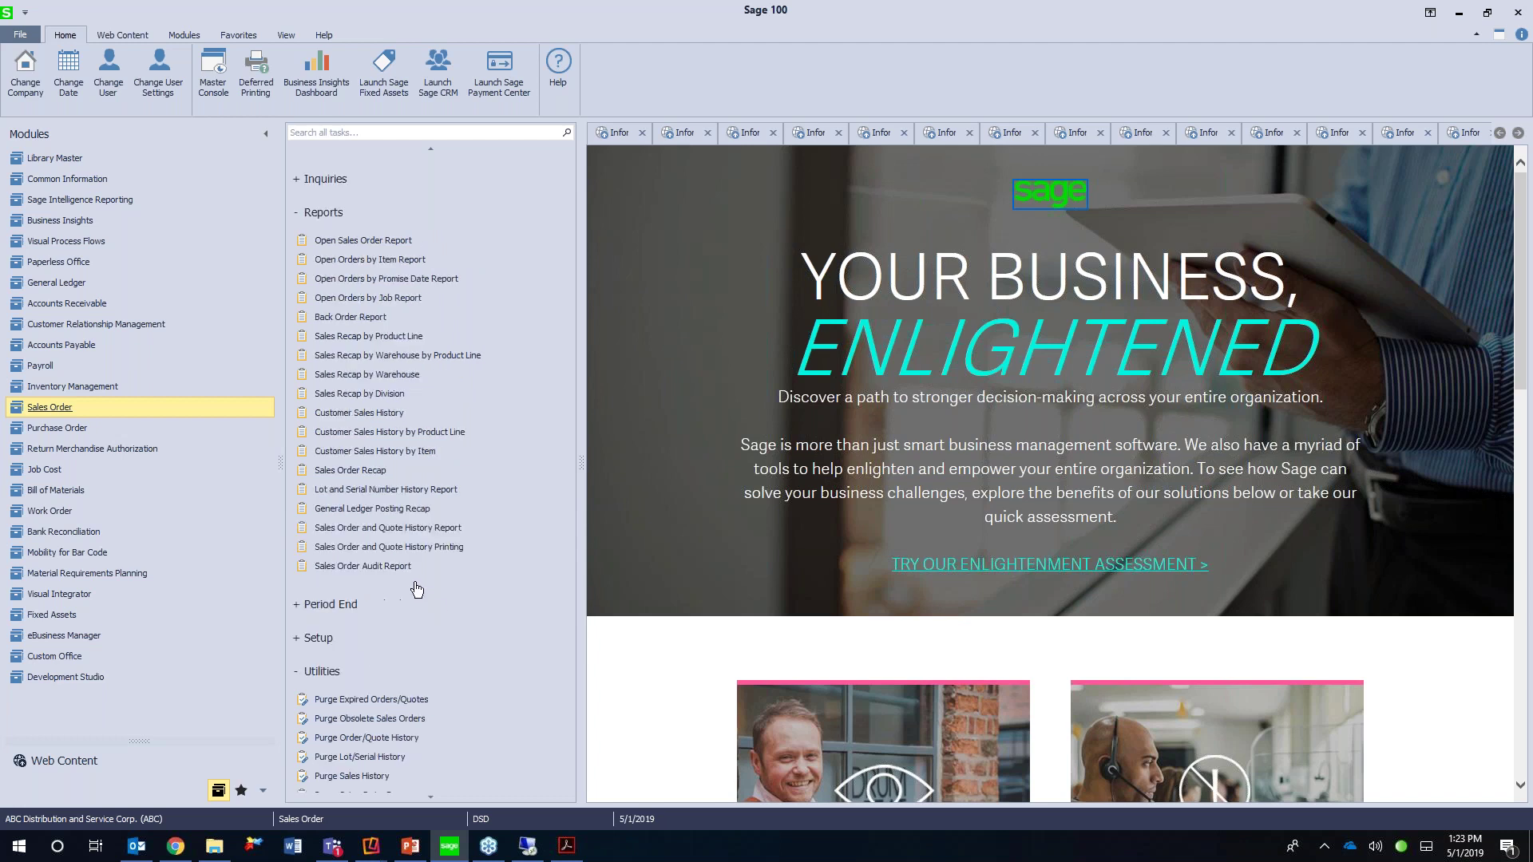
left_click(313, 666)
scroll(459, 635, "down", 3)
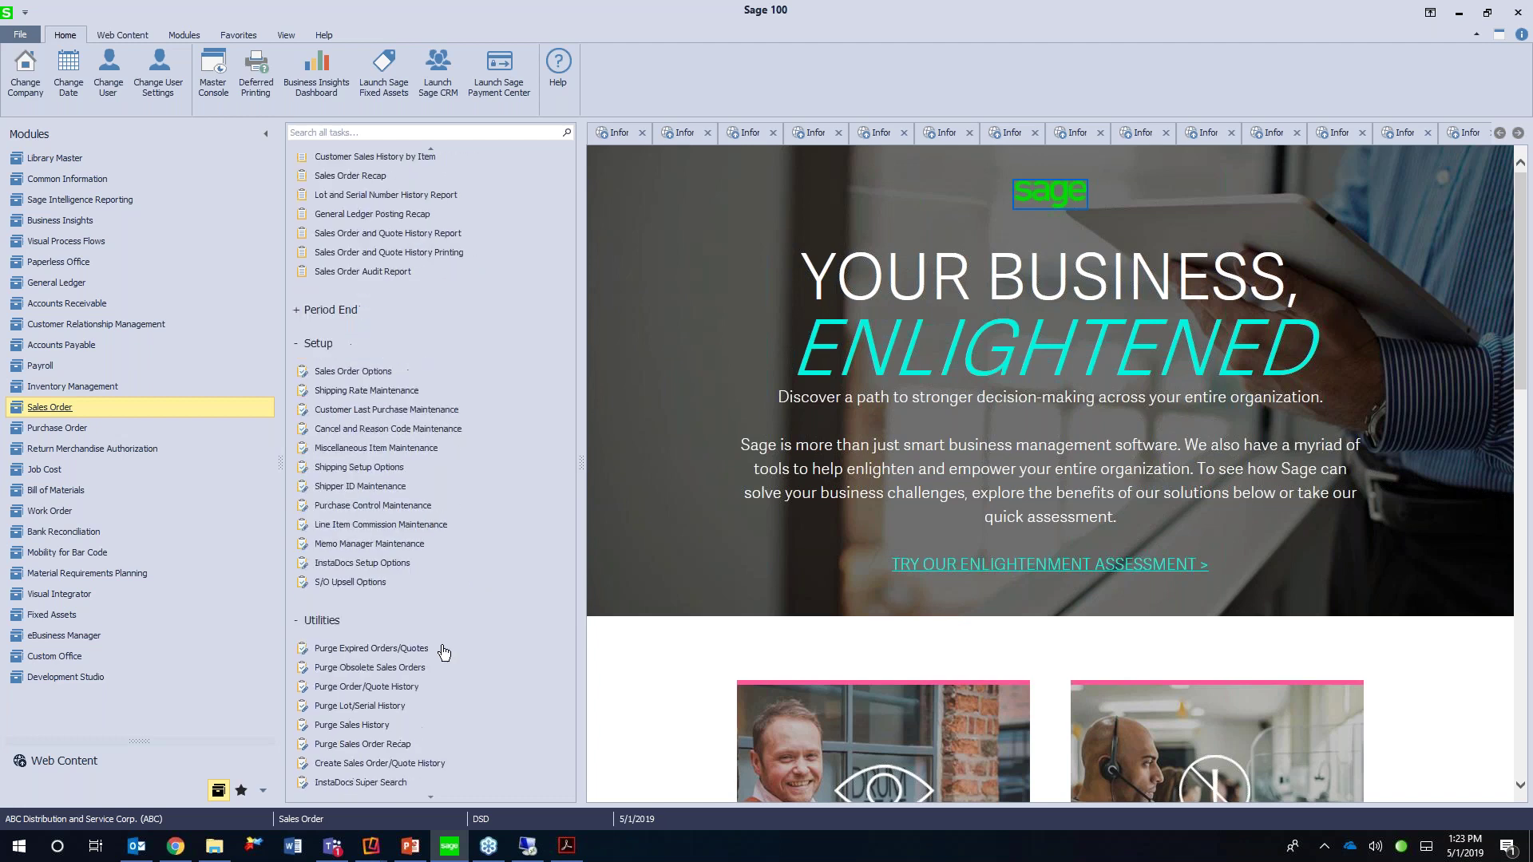
left_click(359, 563)
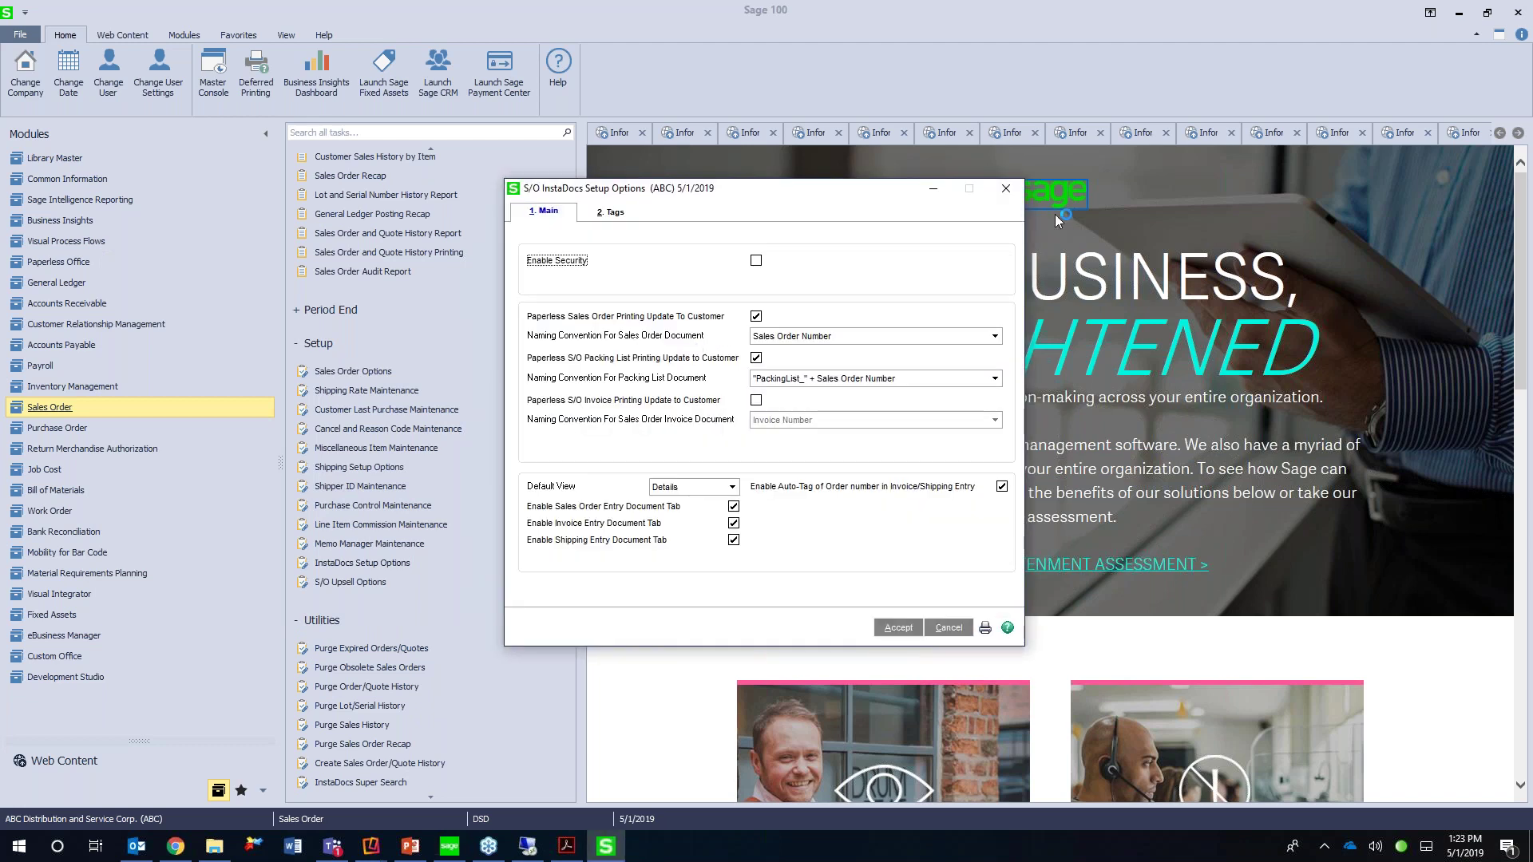
left_click(1006, 189)
Open InstaDocs Setup Options for the Accounts Receivable module
left_click(111, 312)
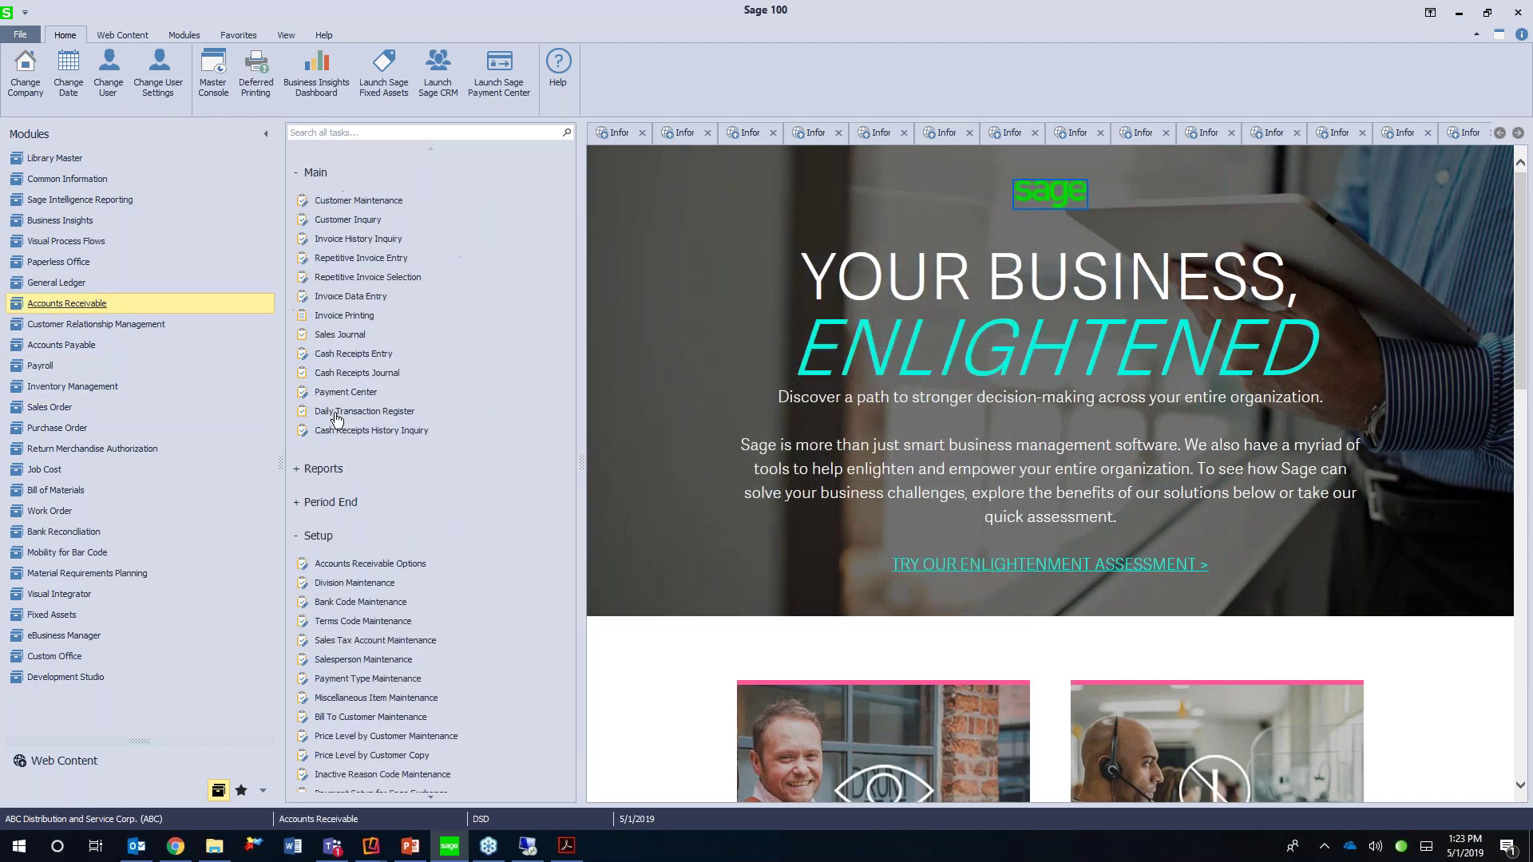
scroll(389, 578, "down", 5)
left_click(373, 580)
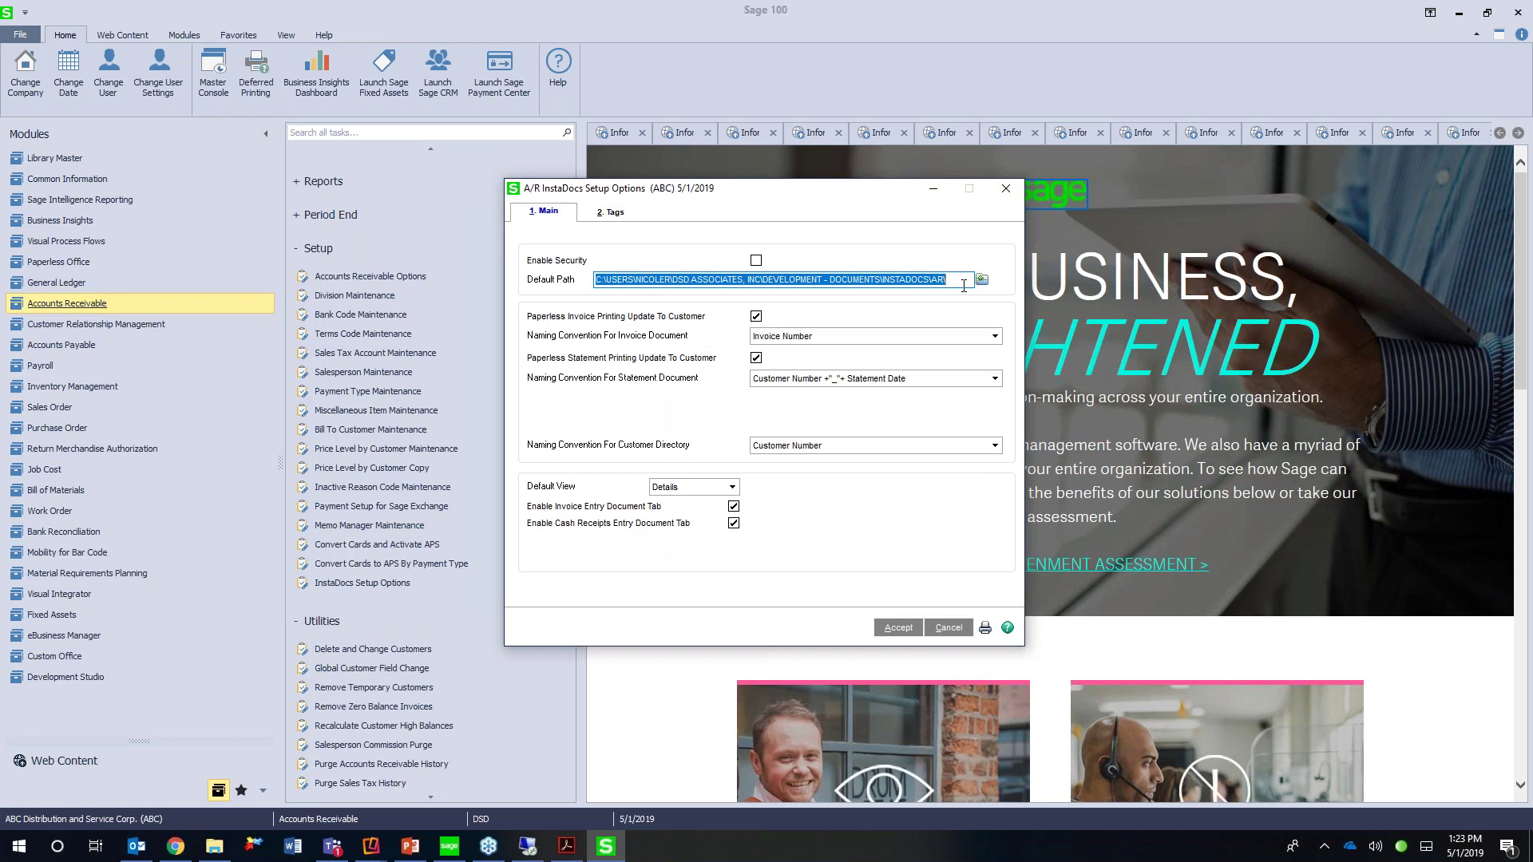
Browse to the Instadocs folder on Local Disk (C:) as the new A/R default path
left_click(982, 280)
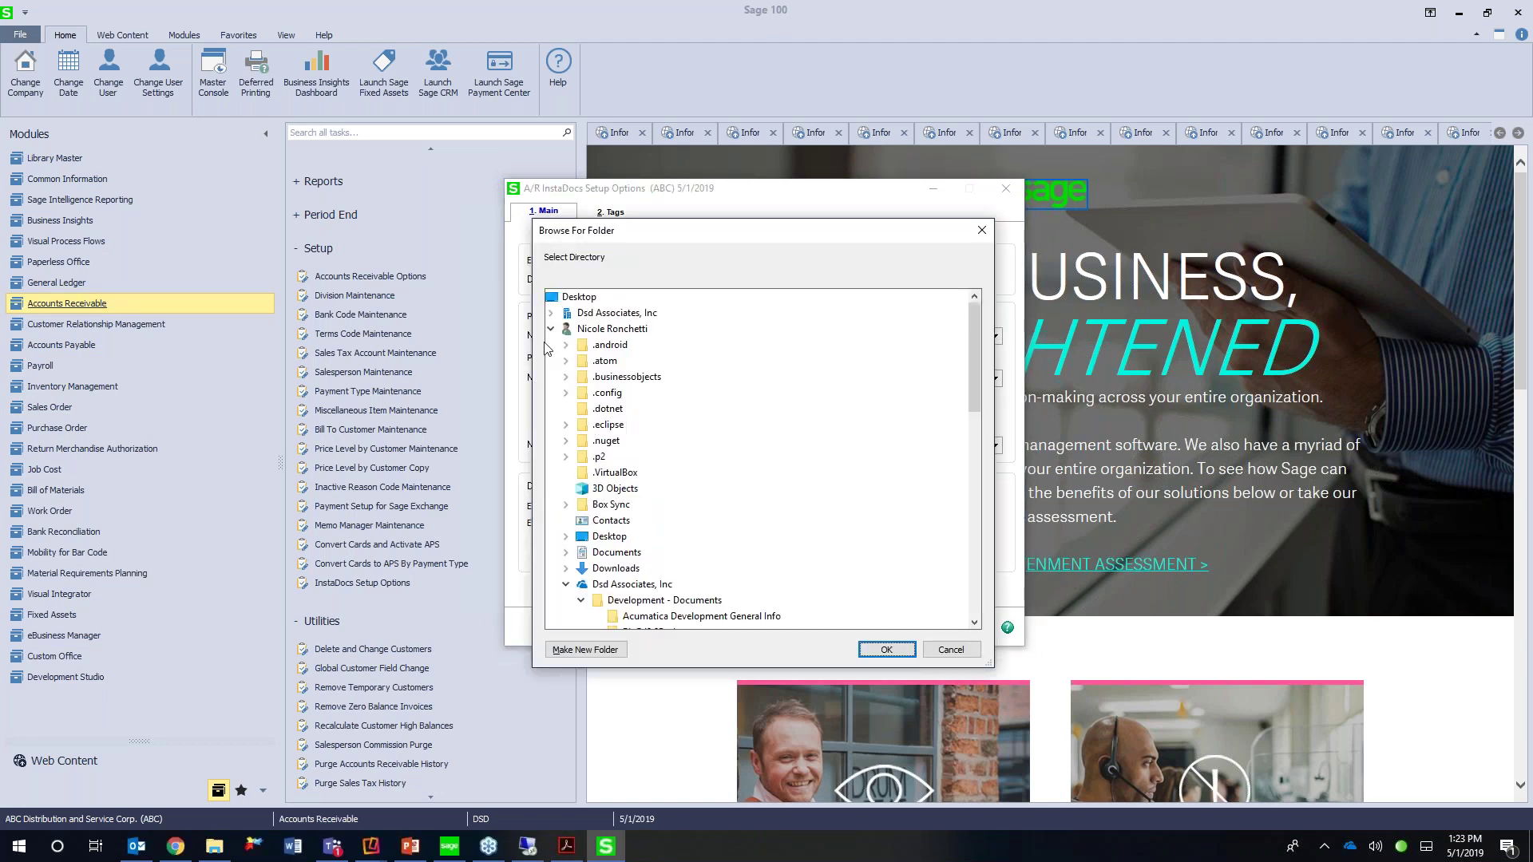
left_click(550, 329)
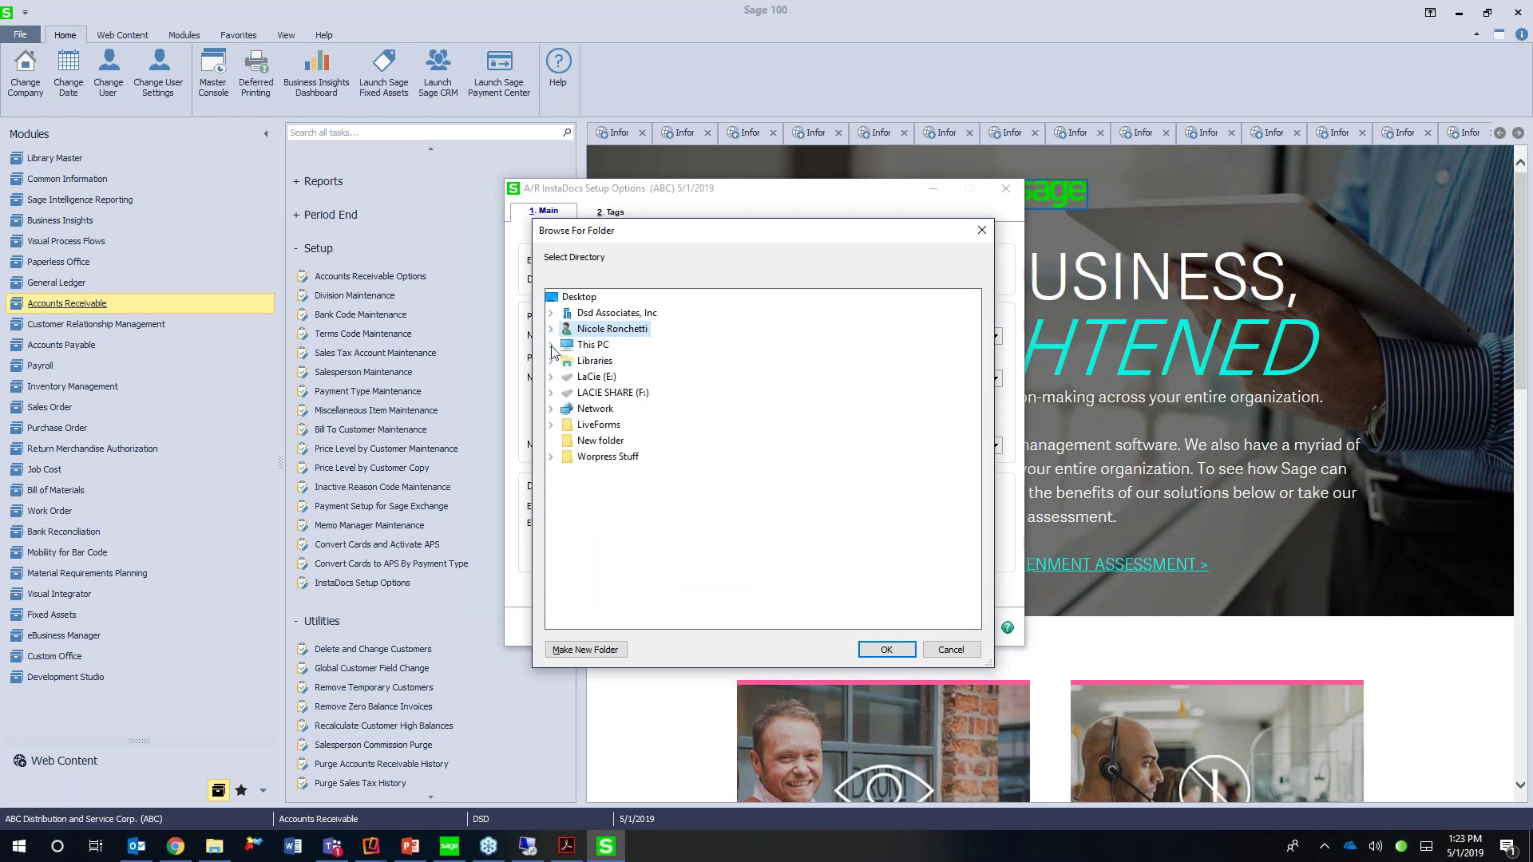
left_click(551, 345)
left_click(566, 472)
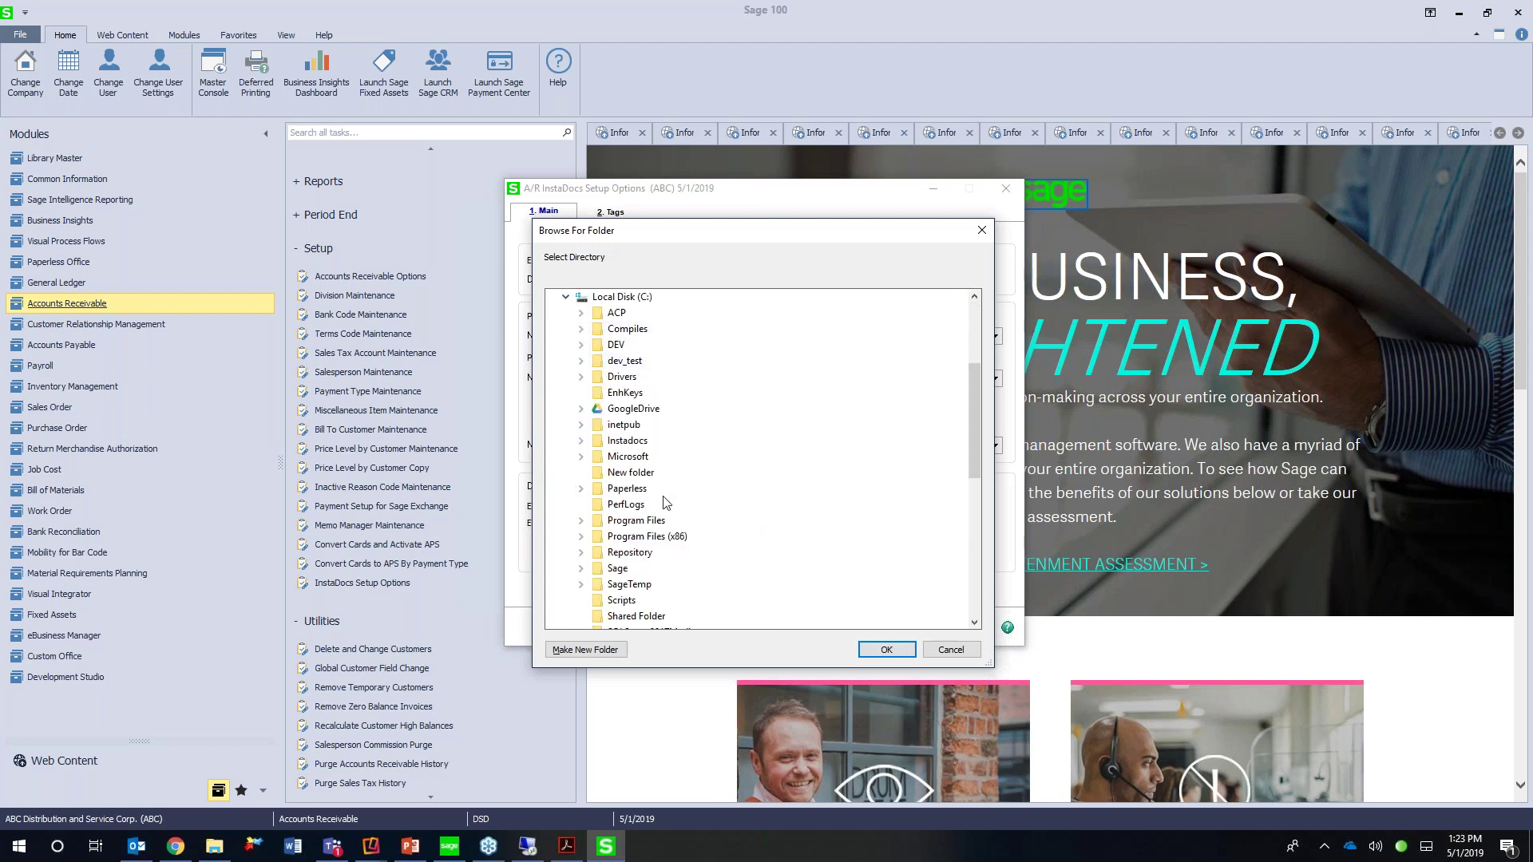
double_click(628, 442)
left_click(886, 649)
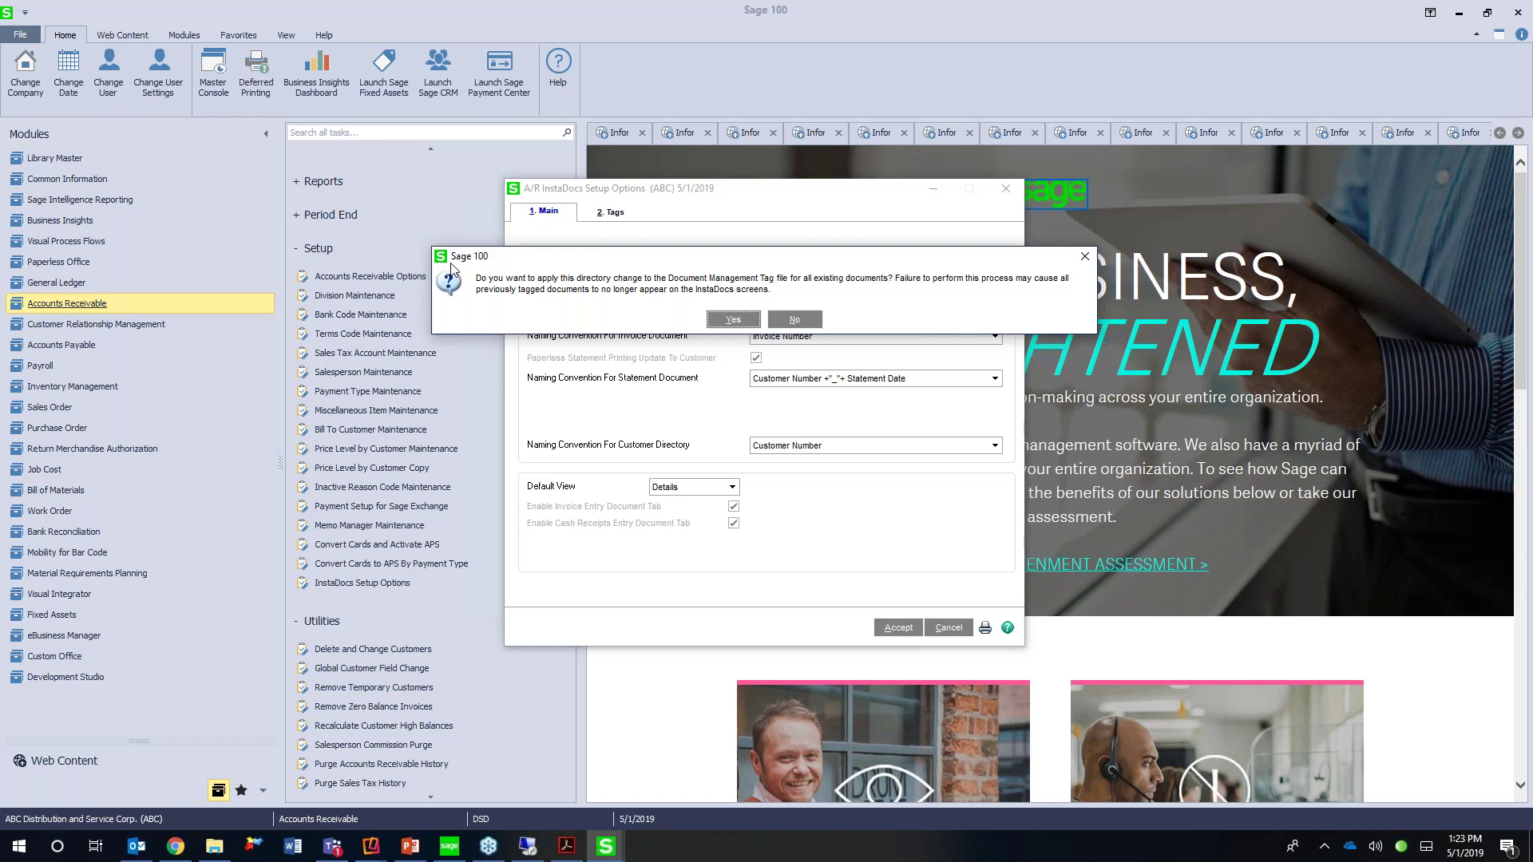
Apply the change to existing tags, move the documents, and accept the C:\INSTADOCS\ path
left_click(733, 320)
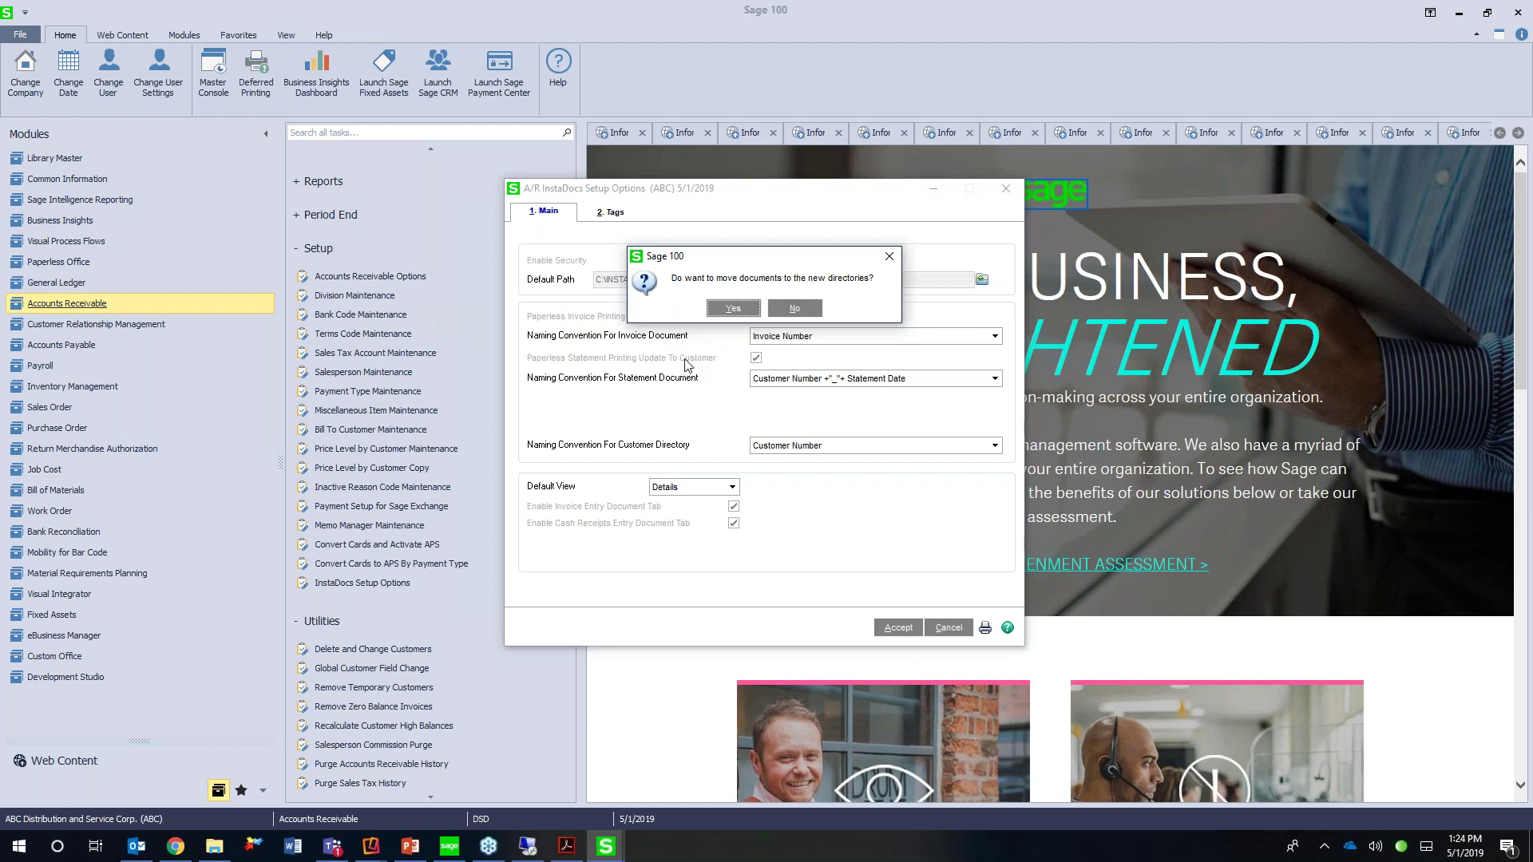
left_click(732, 308)
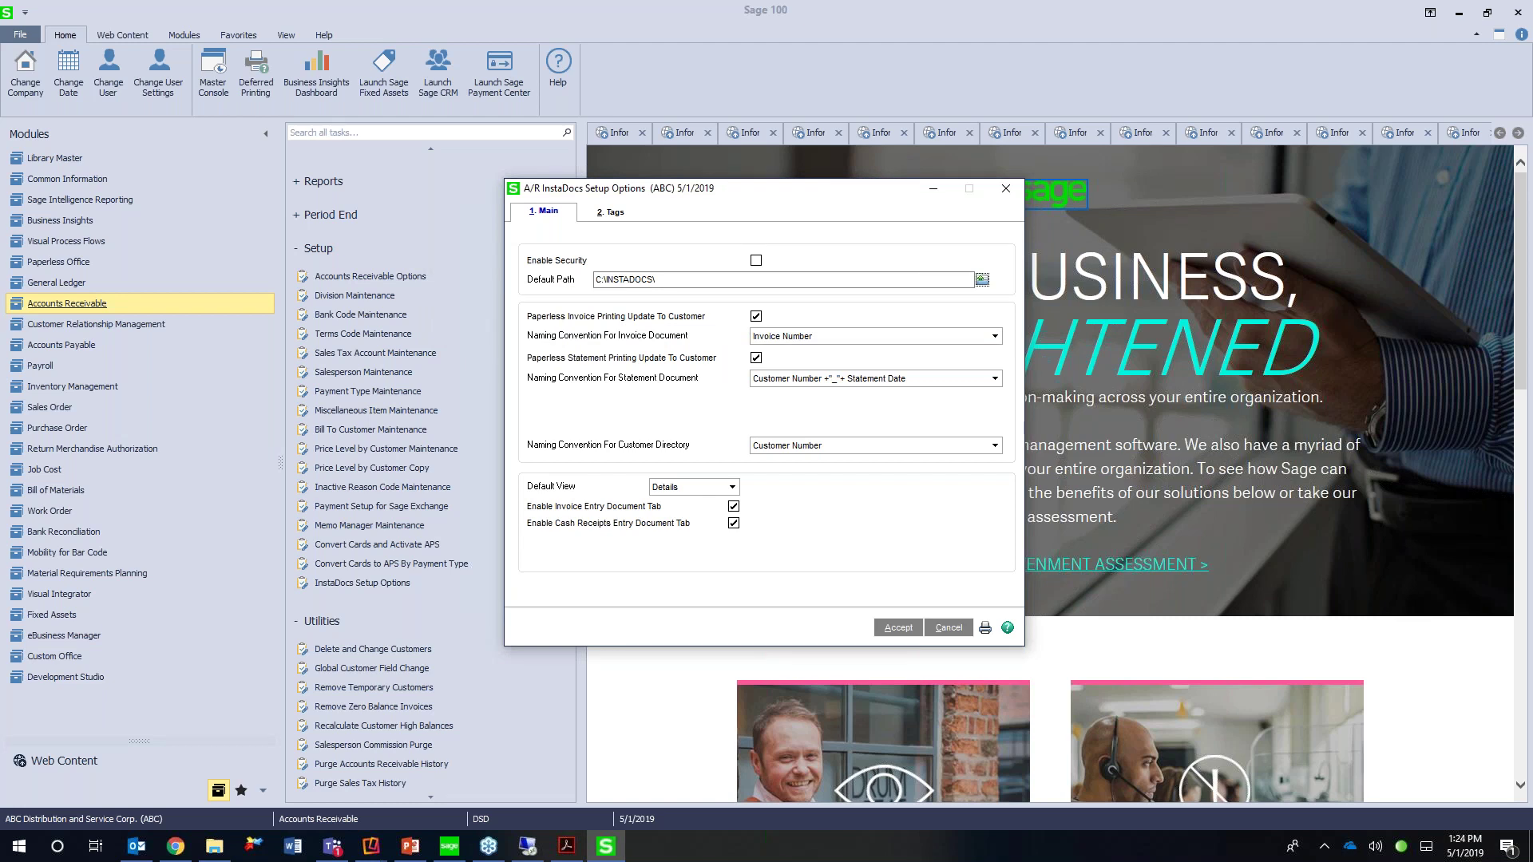
left_click(708, 280)
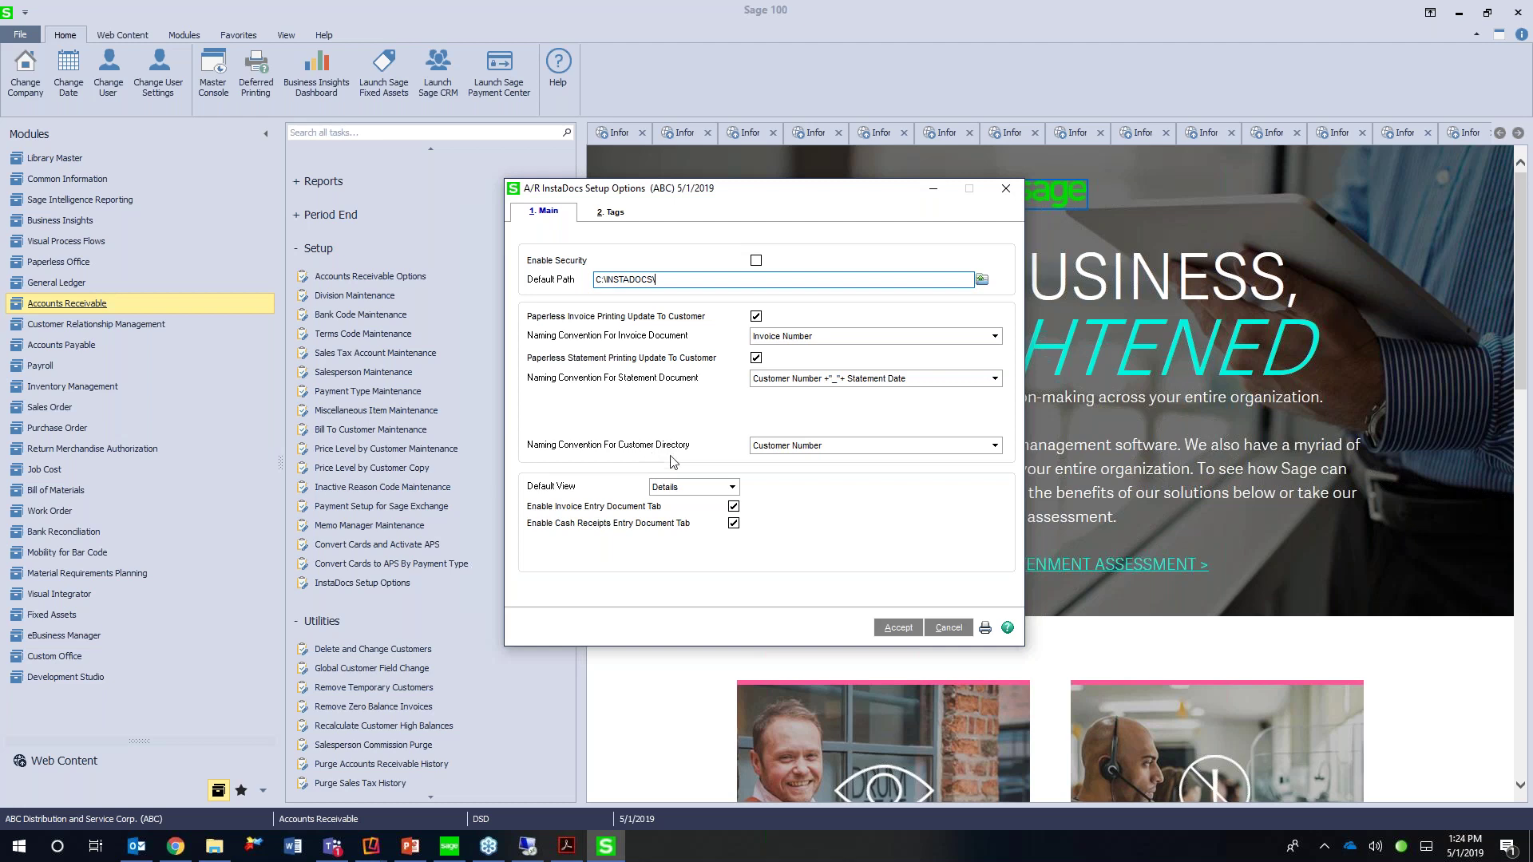
left_click(895, 631)
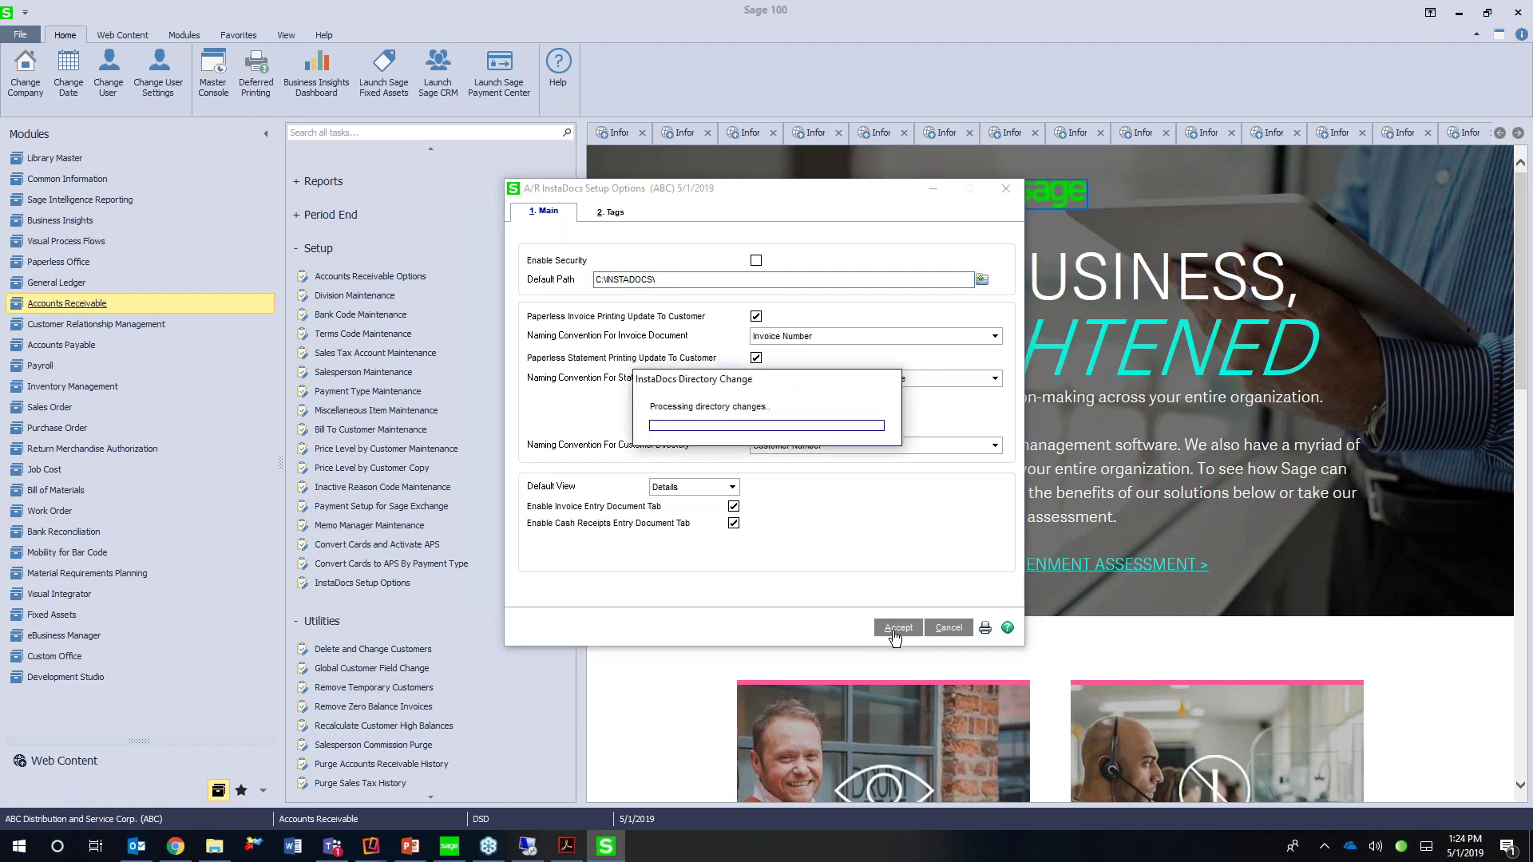